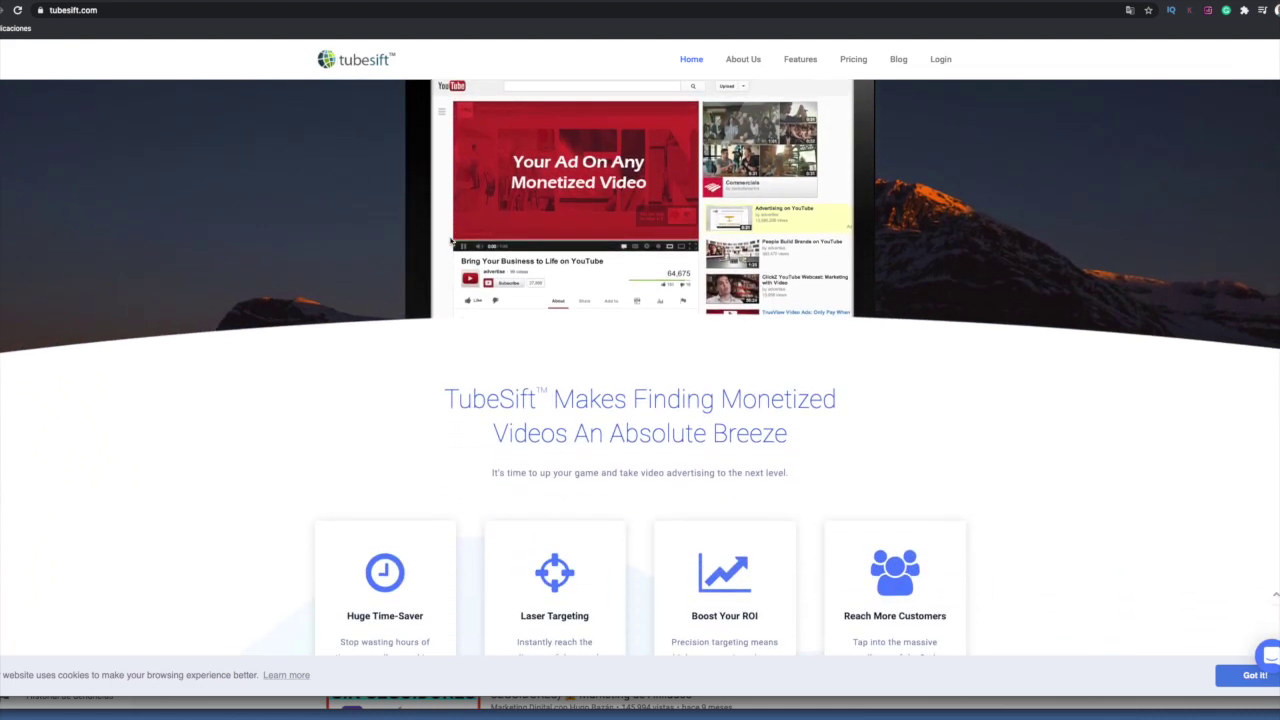
- Examine the TubeSift home page, including its precision targeting pitch, feature cards and customer testimonials
scroll(450, 241, down, 1)
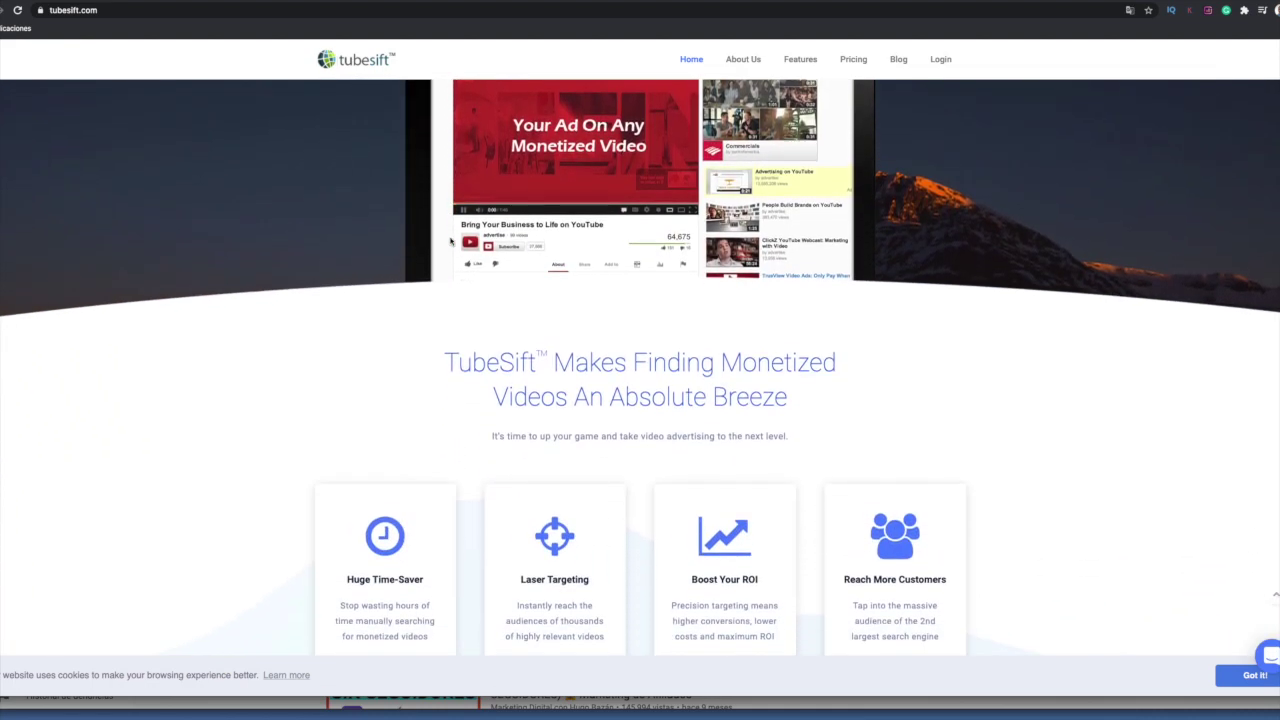
scroll(450, 241, down, 1)
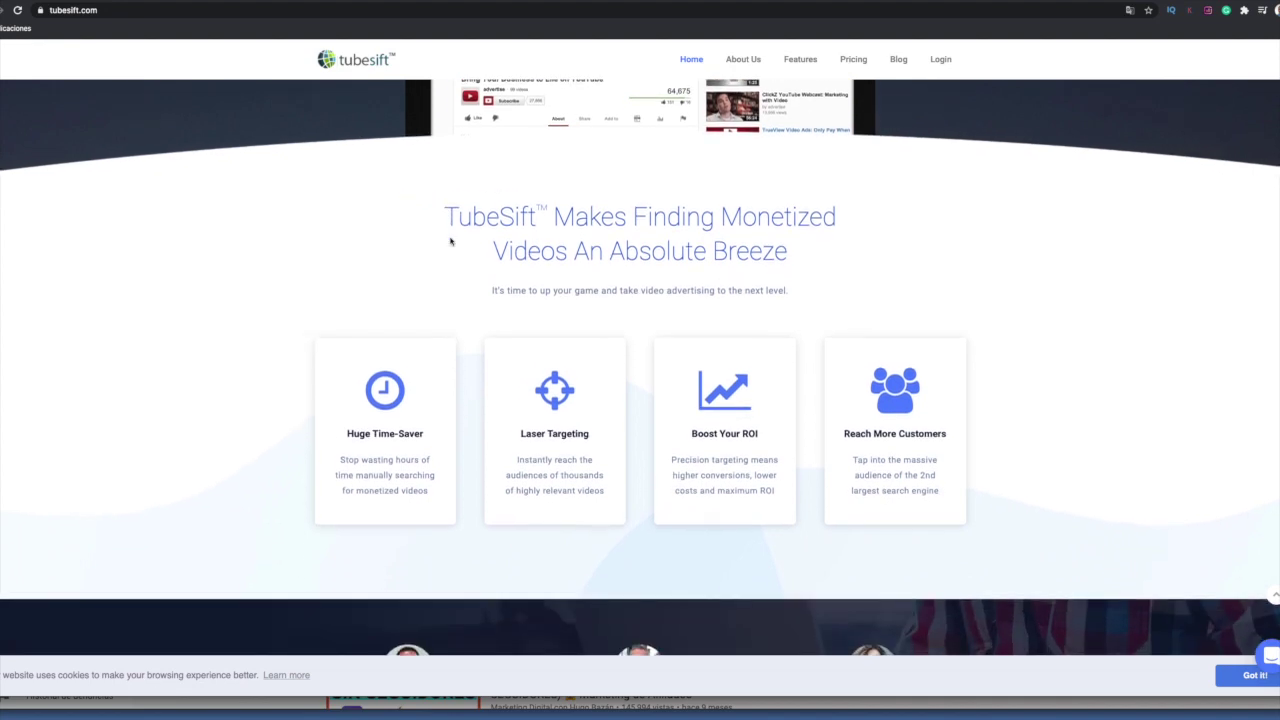
scroll(450, 241, down, 2)
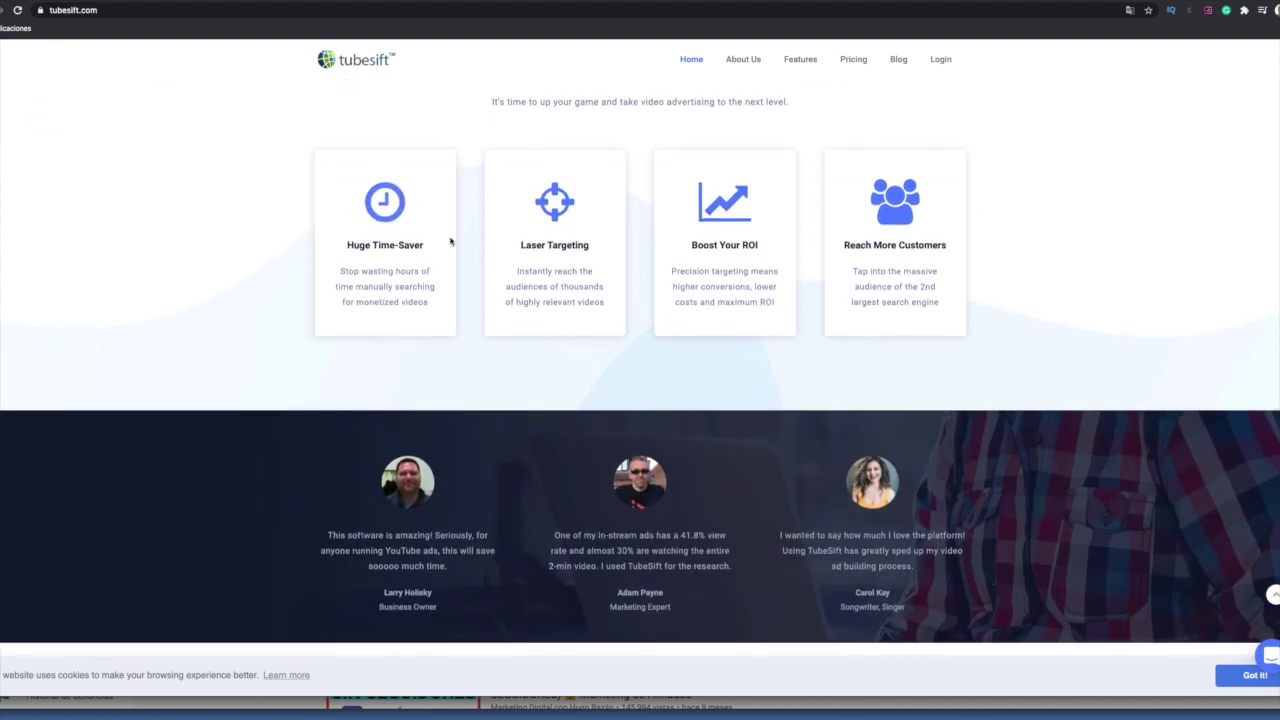
scroll(450, 241, up, 2)
scroll(450, 241, up, 10)
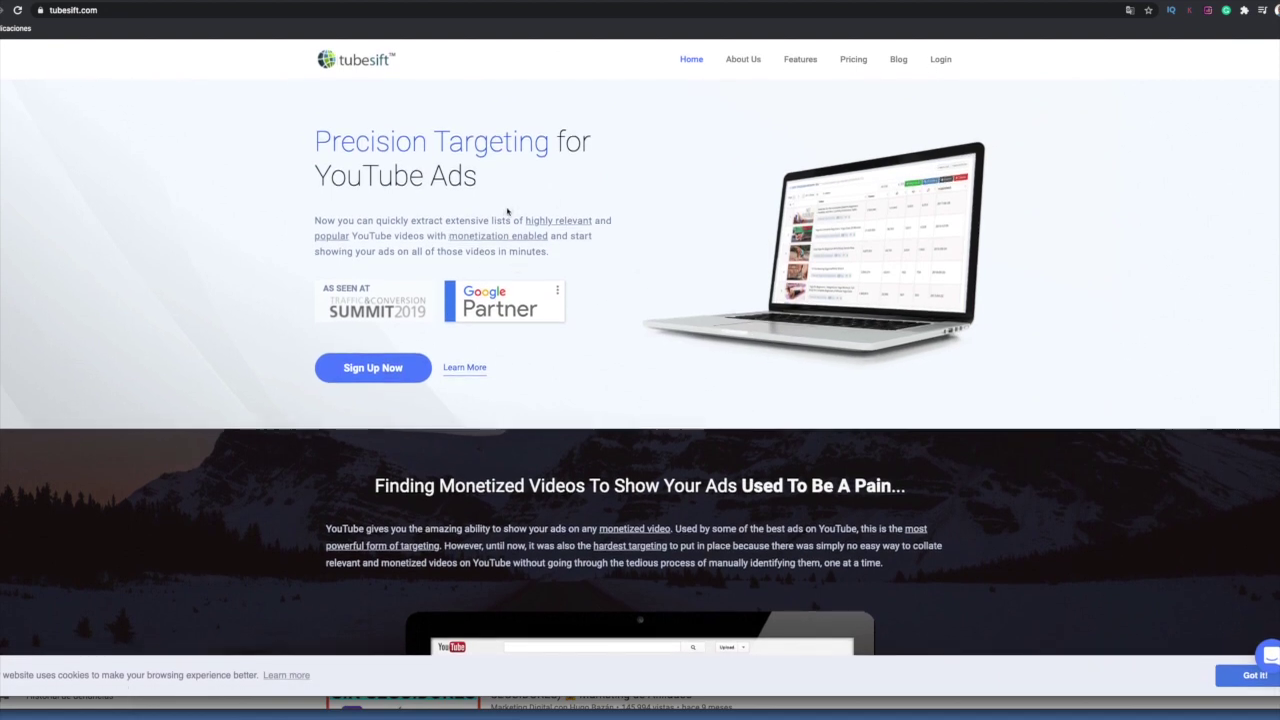
scroll(401, 120, down, 1)
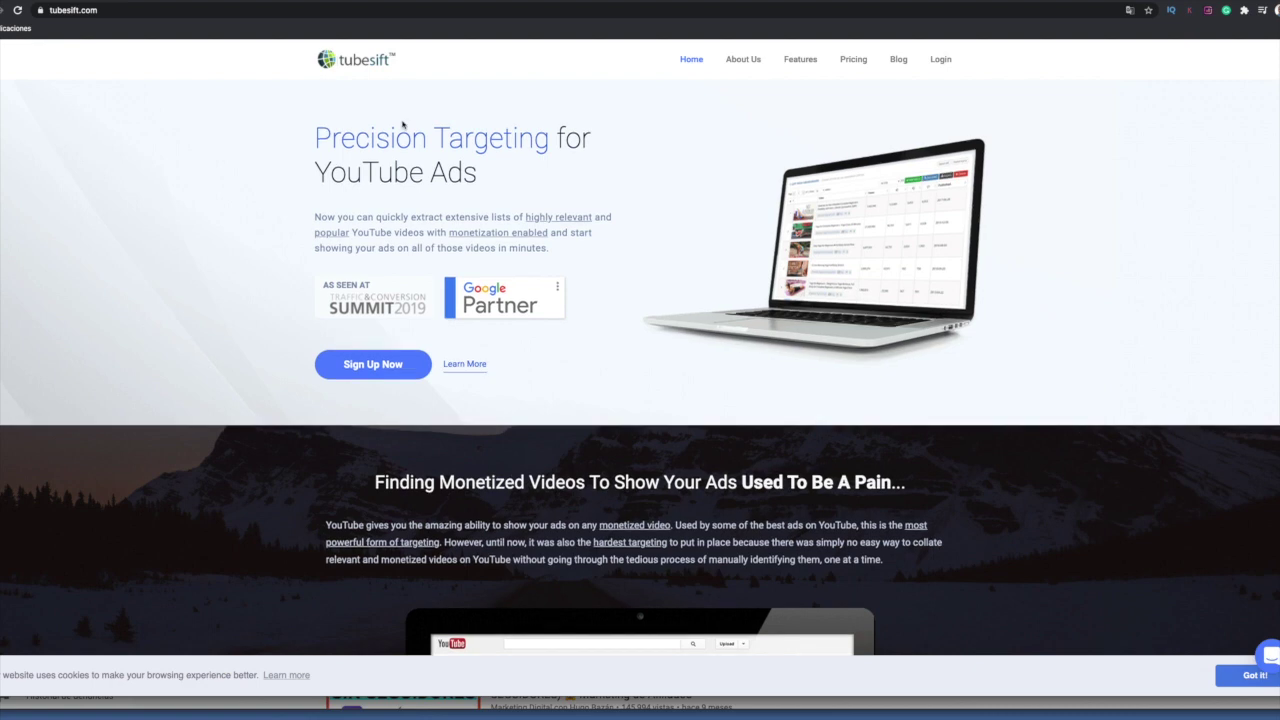
scroll(400, 126, down, 1)
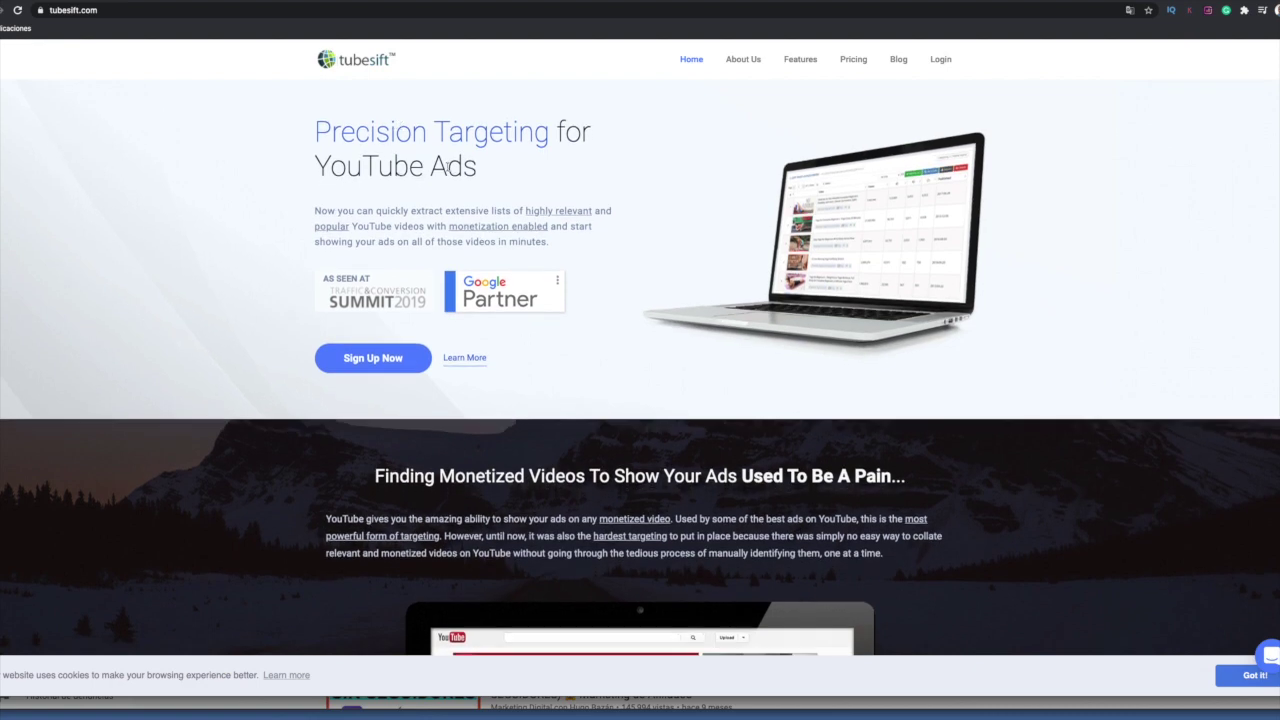
scroll(446, 166, down, 1)
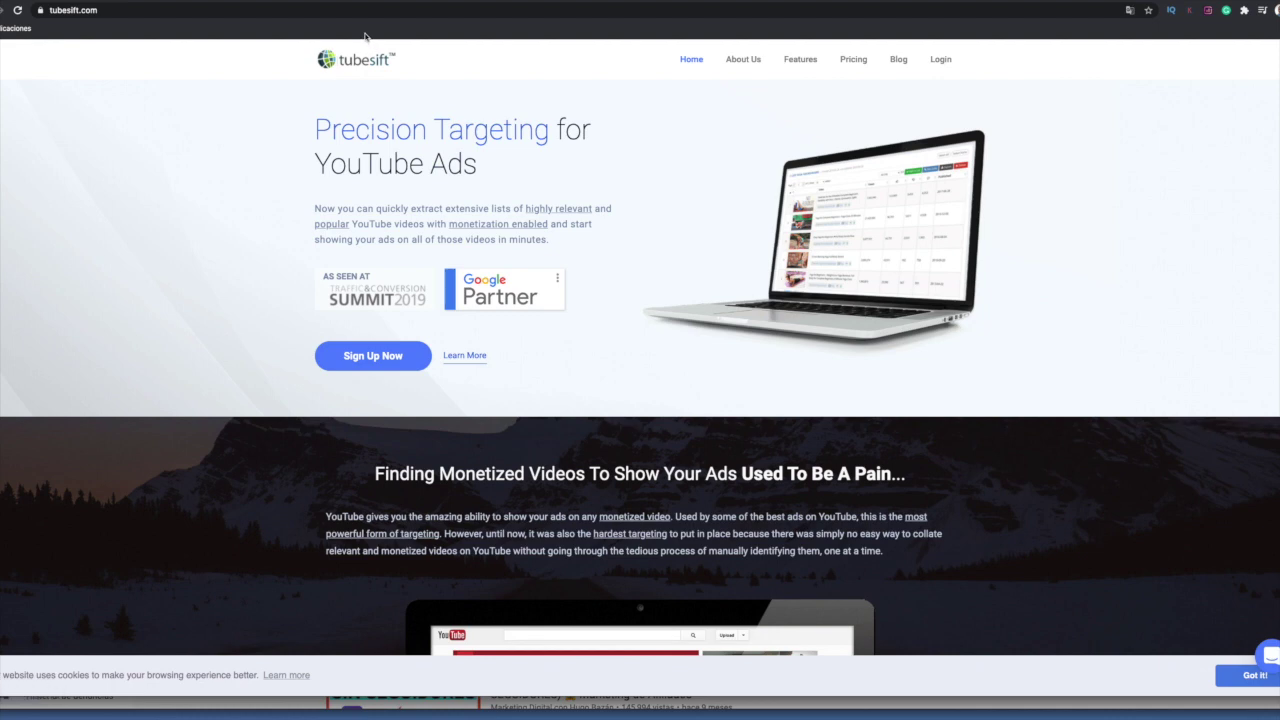
scroll(466, 150, up, 1)
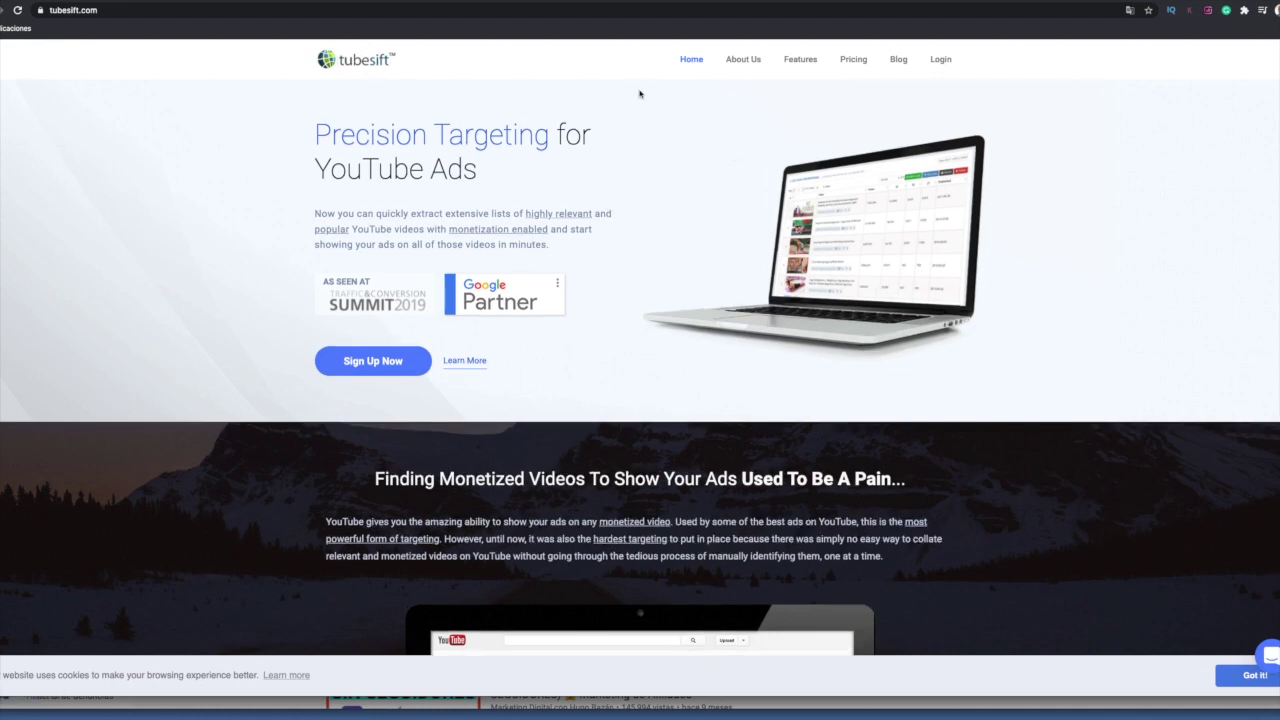
scroll(708, 108, down, 1)
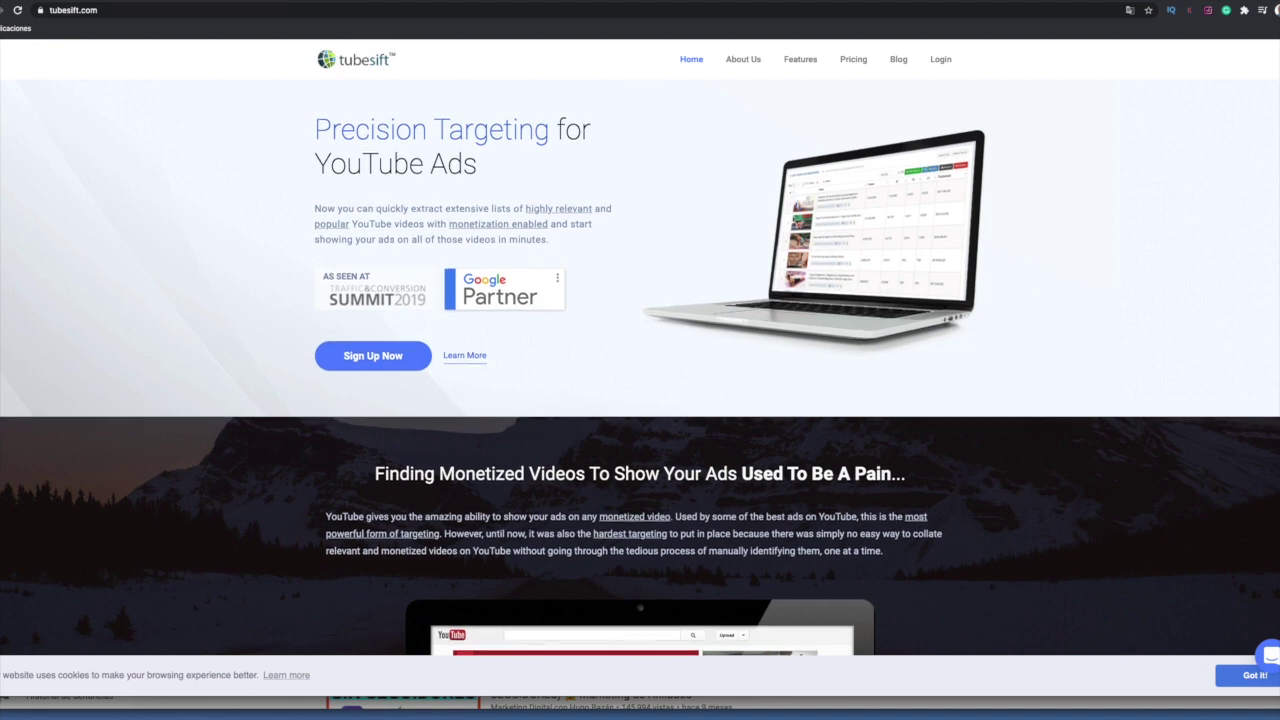
- Switch to the vendor's affiliate resources page and open the 2019 SAS Video Ads folder from the YouTube ad video swipes
key(ctrl+Tab)
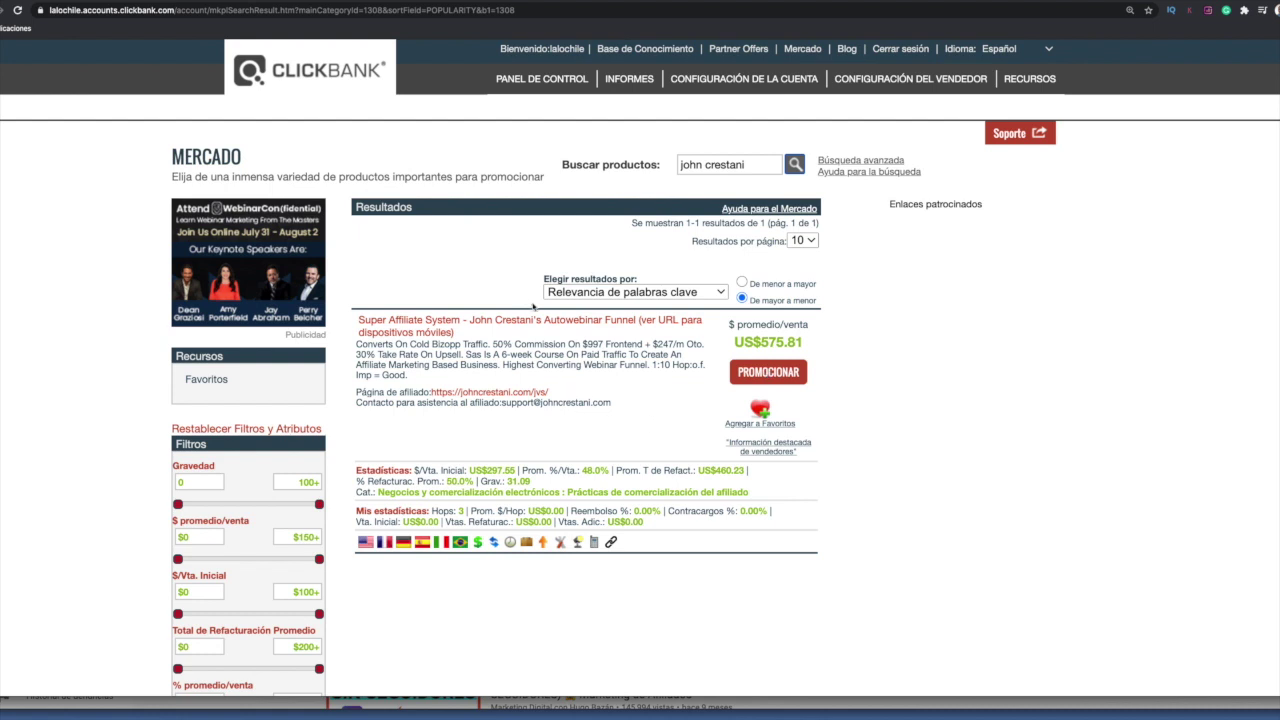
key(ctrl+Tab)
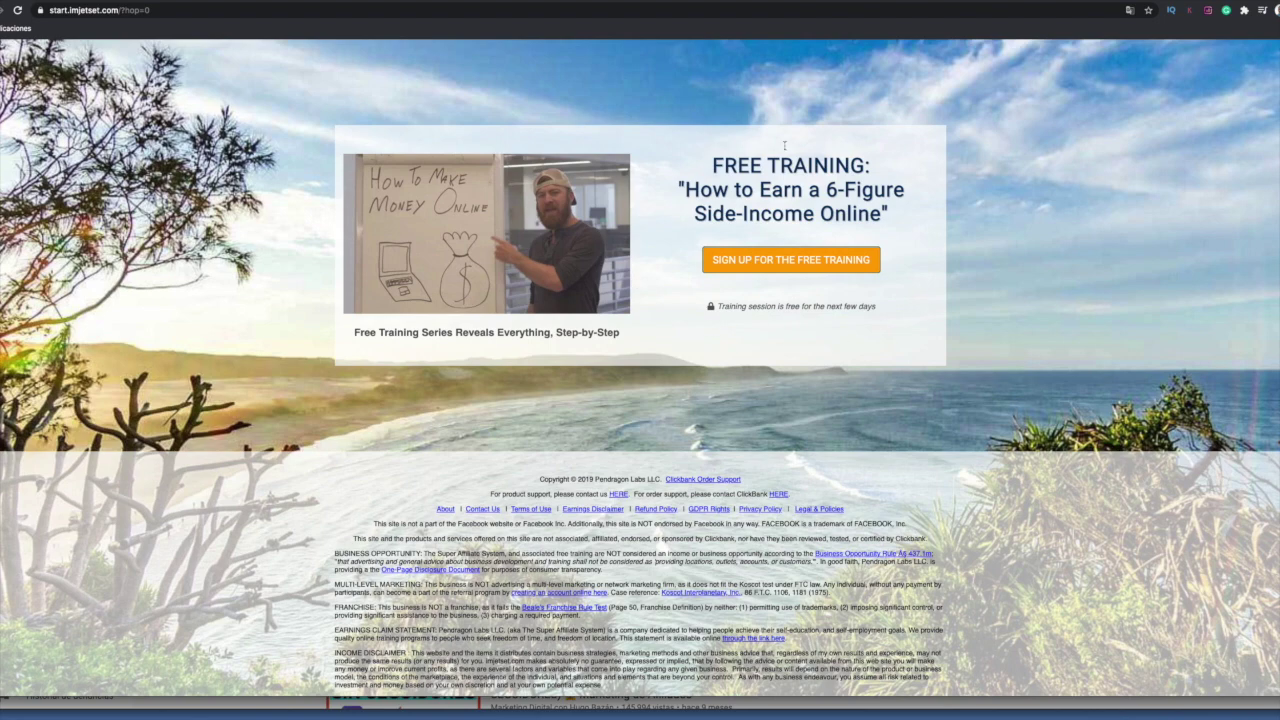
key(ctrl+Tab)
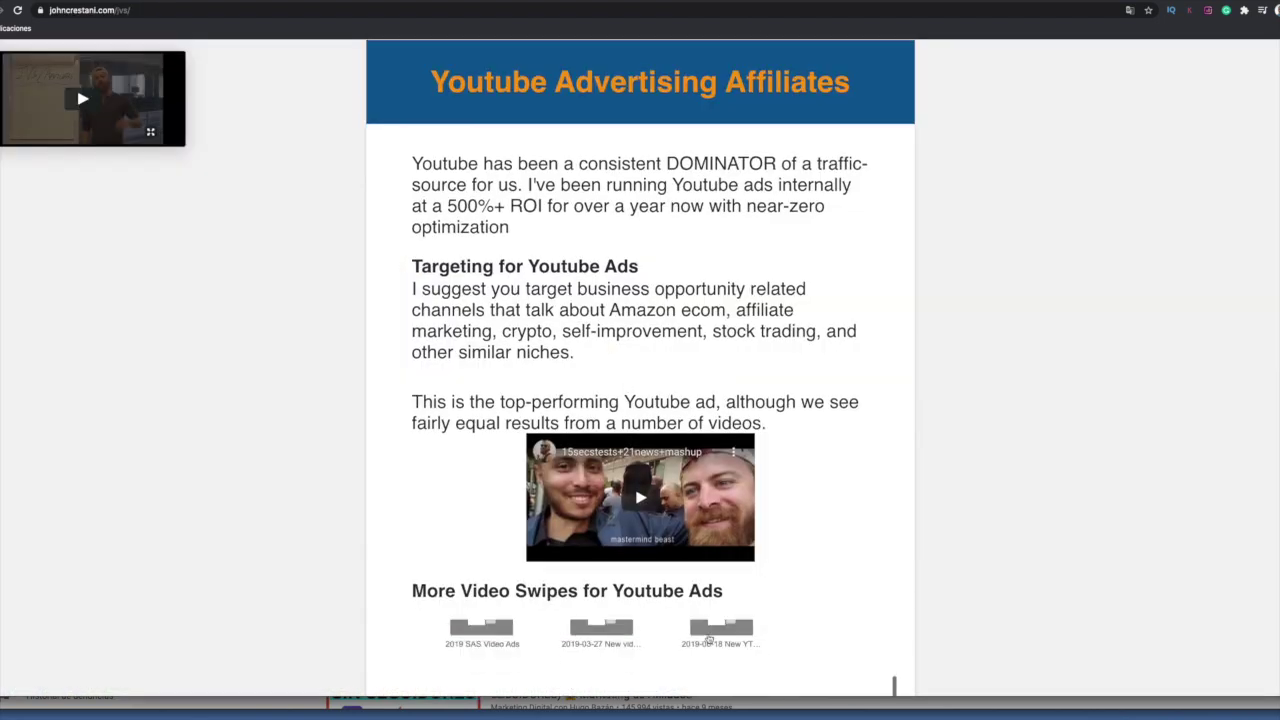
scroll(1060, 594, down, 5)
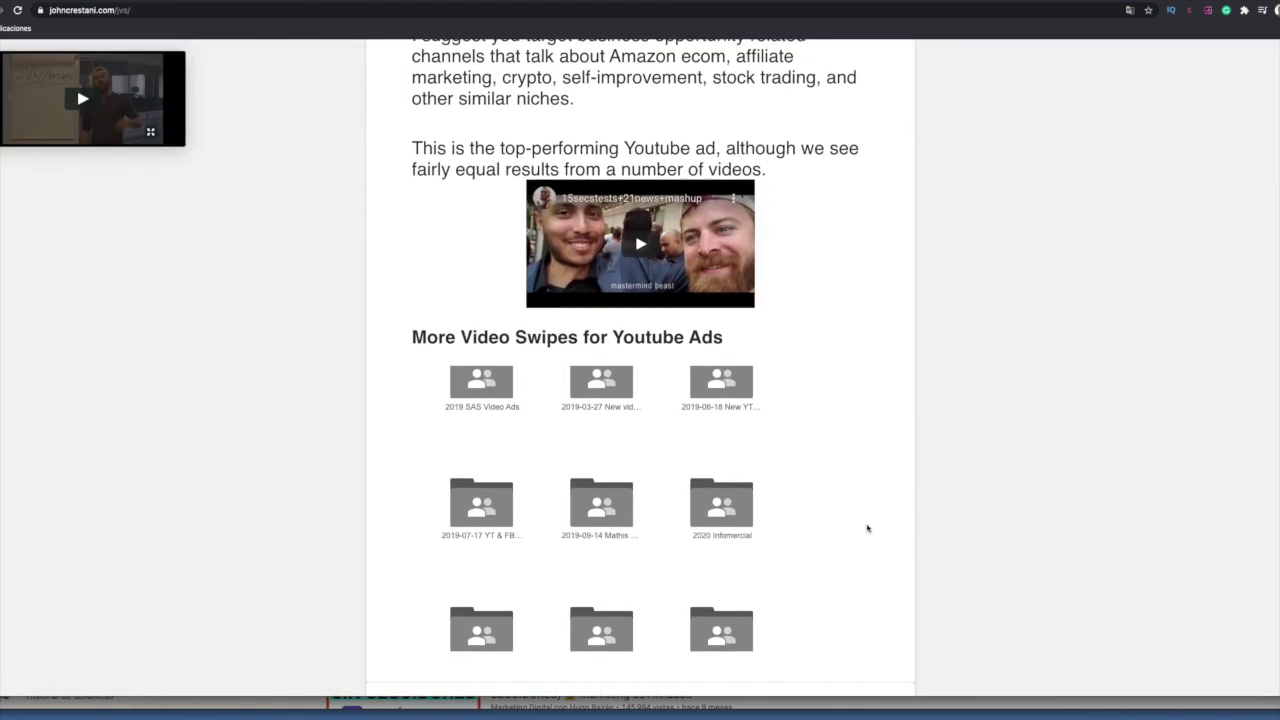
scroll(865, 523, up, 1)
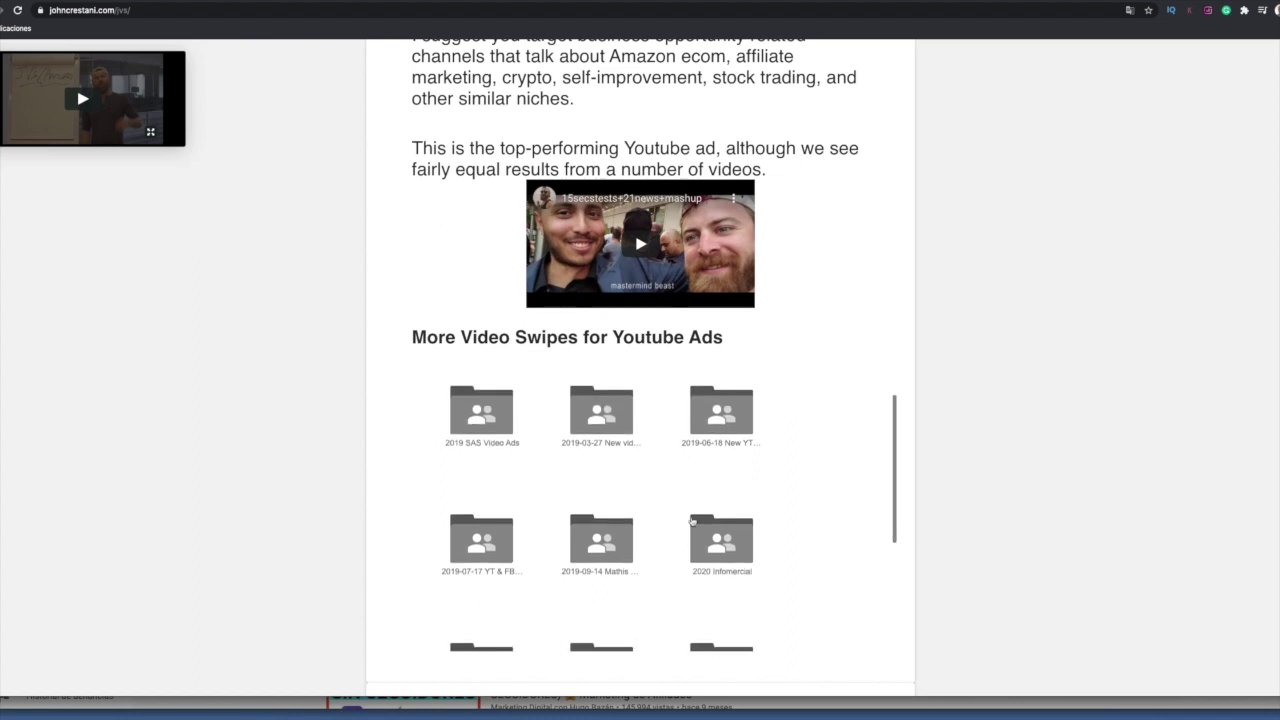
click(479, 422)
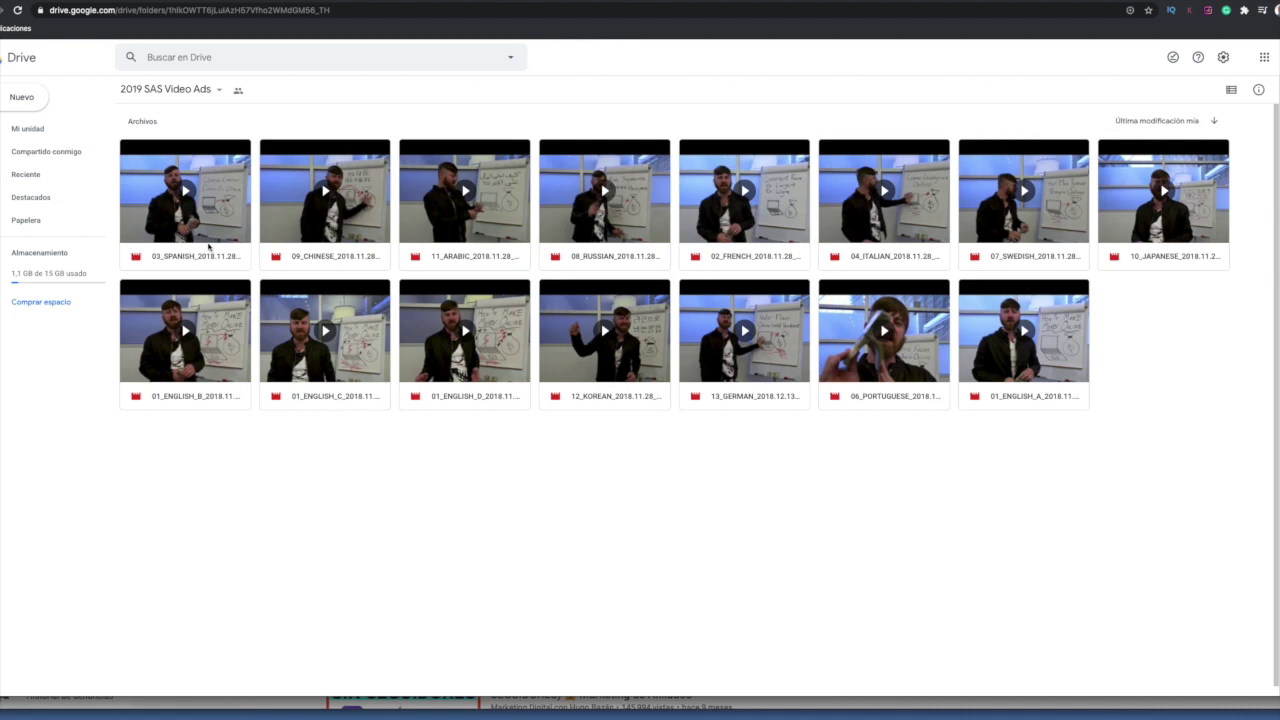
- Open the video 01_ENGLISH_C_2018.11.28_01.mp4, play its first few seconds and pause it
click(351, 366)
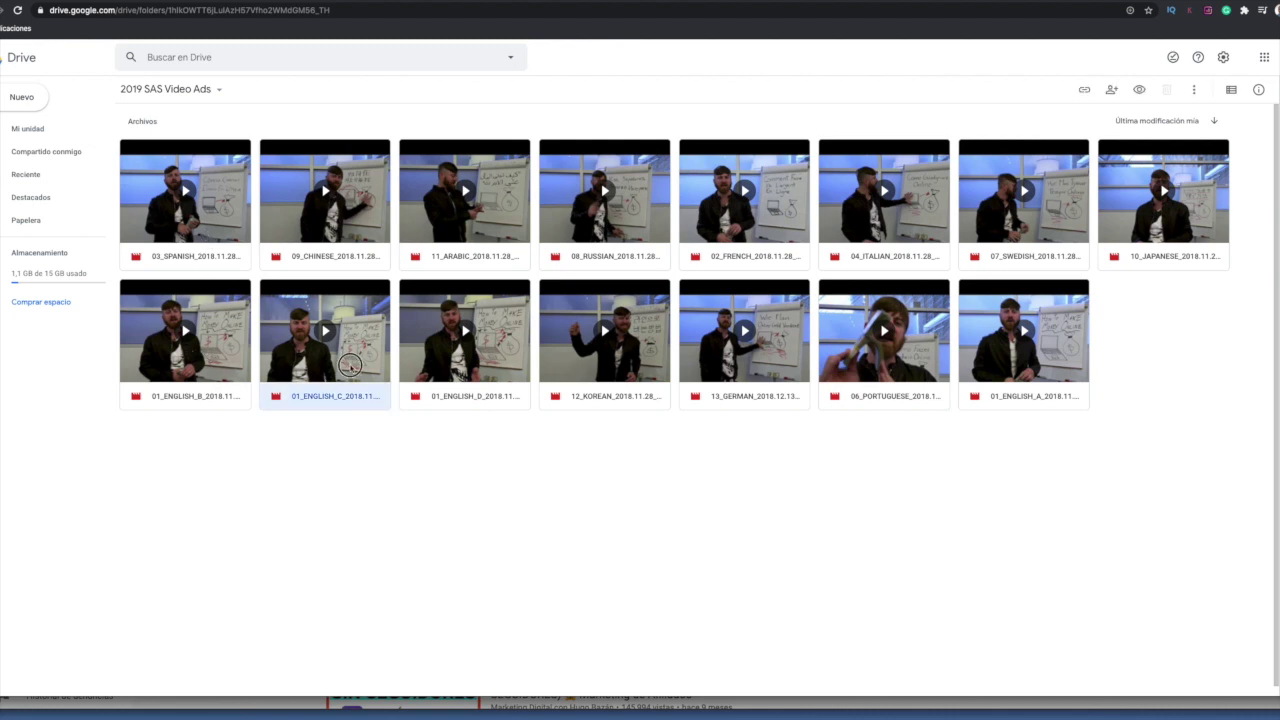
double_click(349, 365)
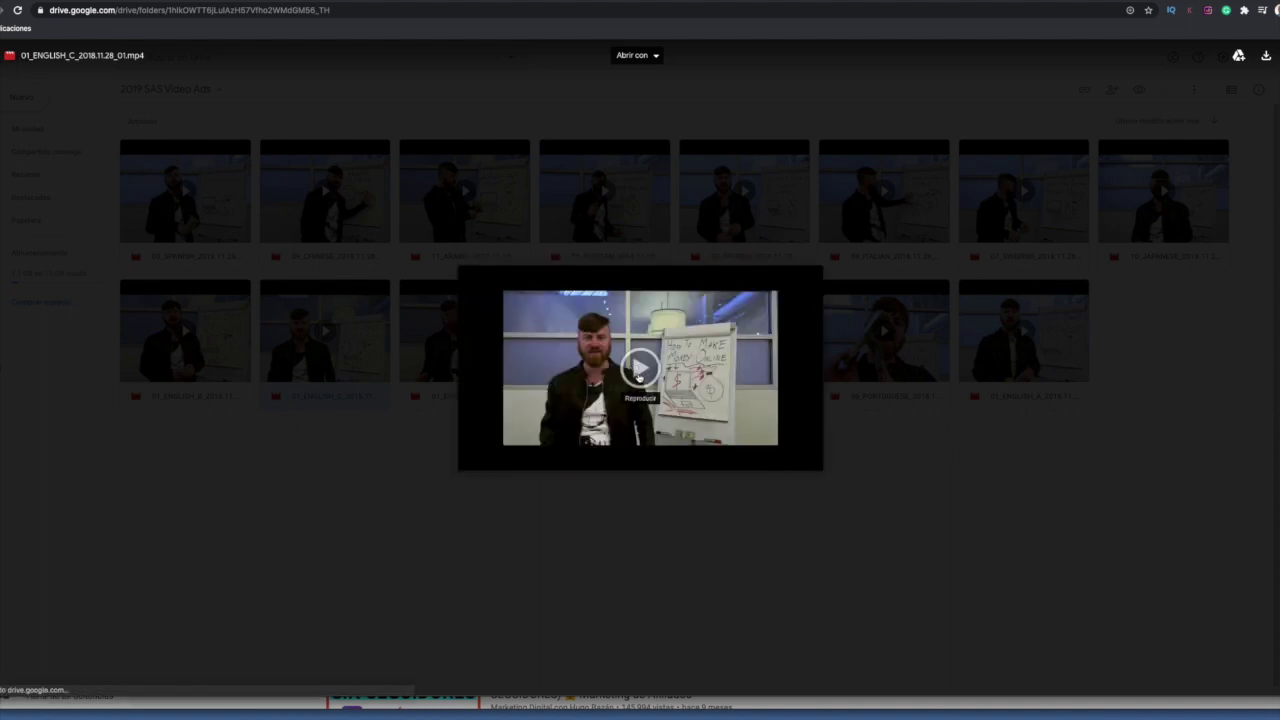
click(622, 411)
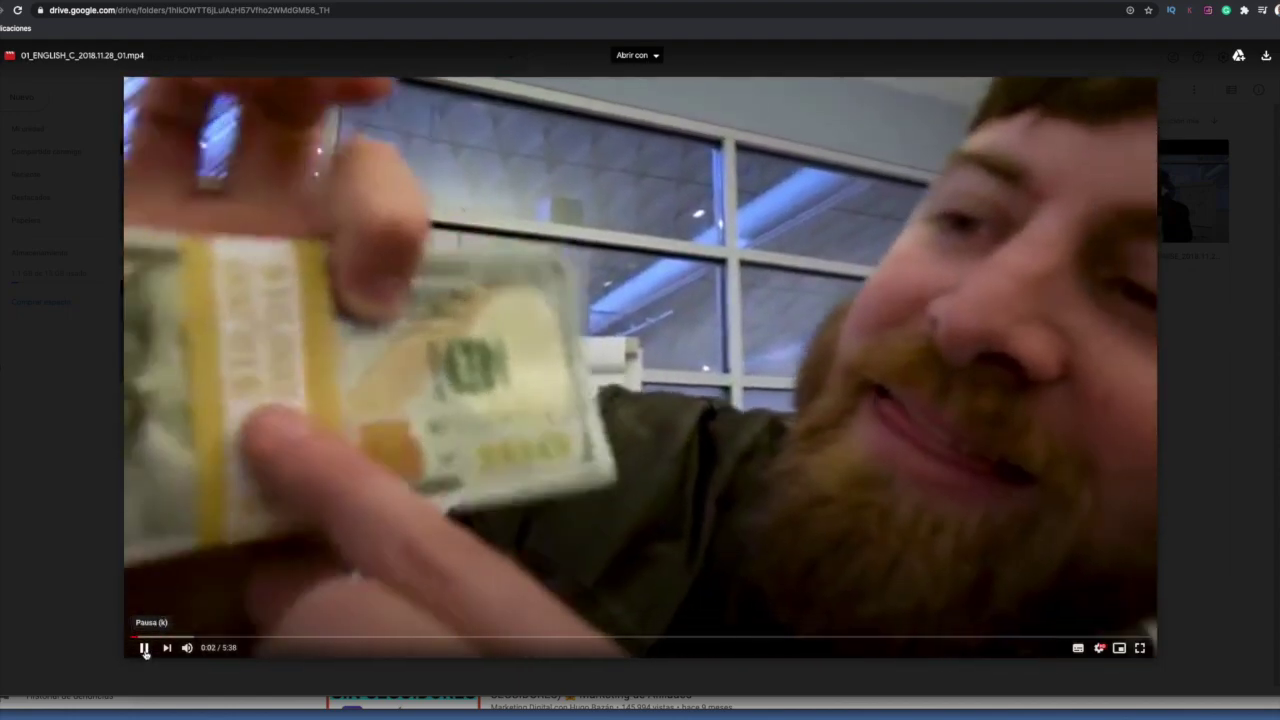
click(145, 649)
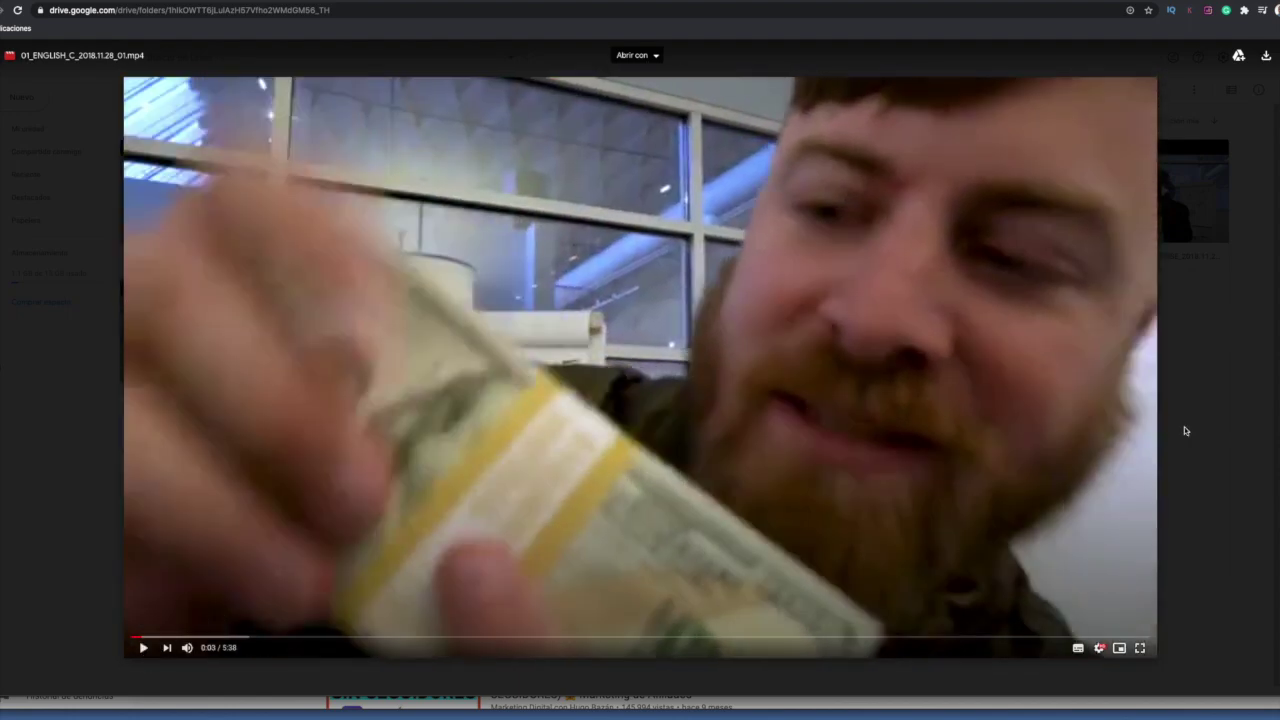
- Download the opened English video despite the virus scan warning, saving it in the Vídeos Promocionales folder
click(1266, 58)
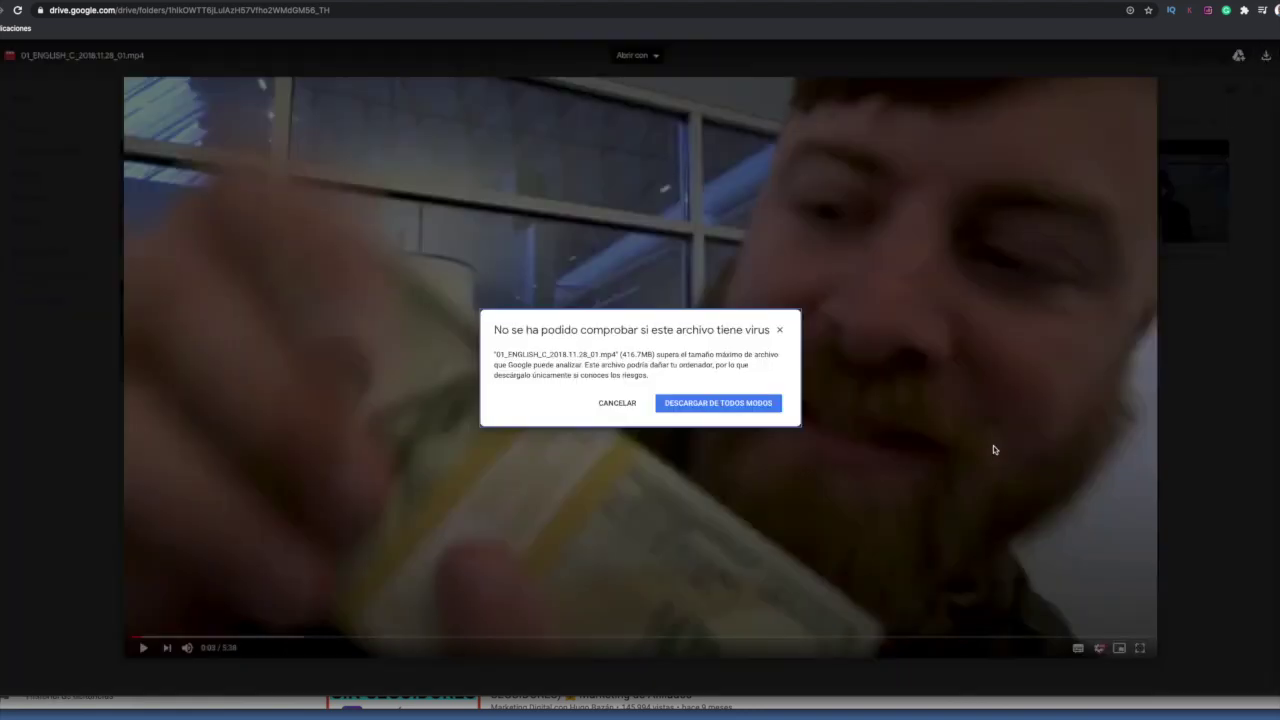
click(717, 405)
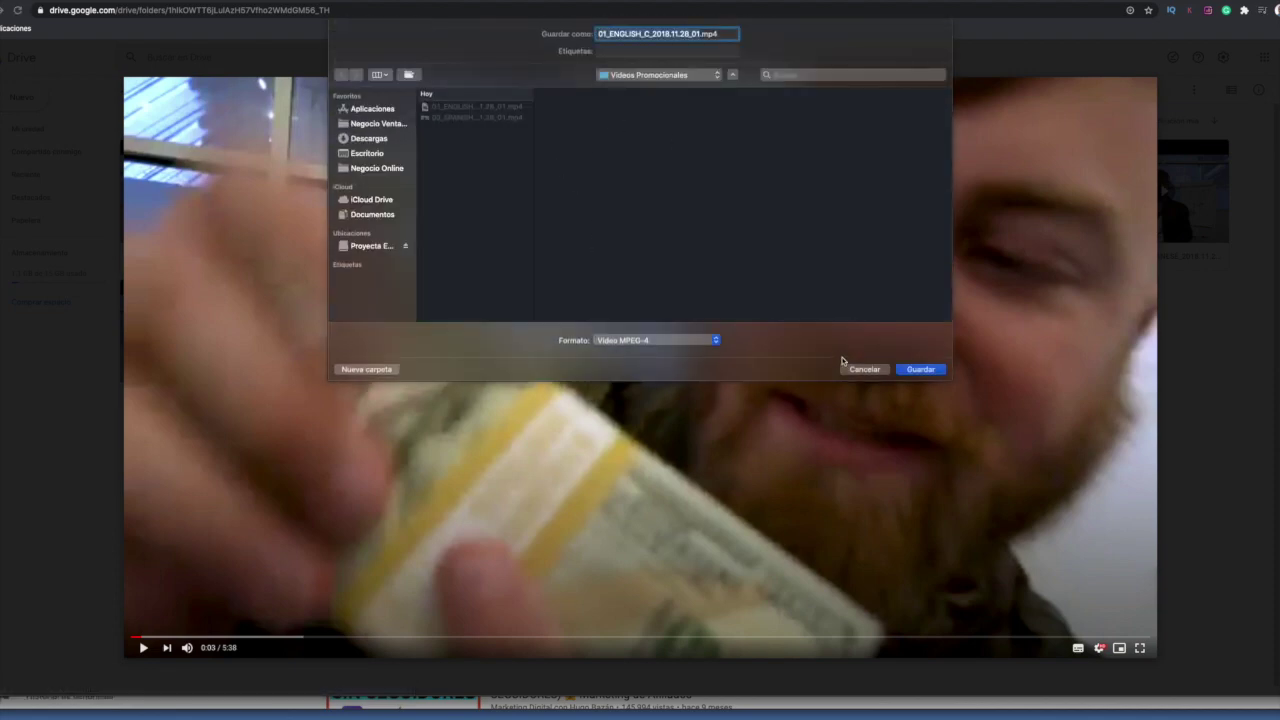
click(914, 369)
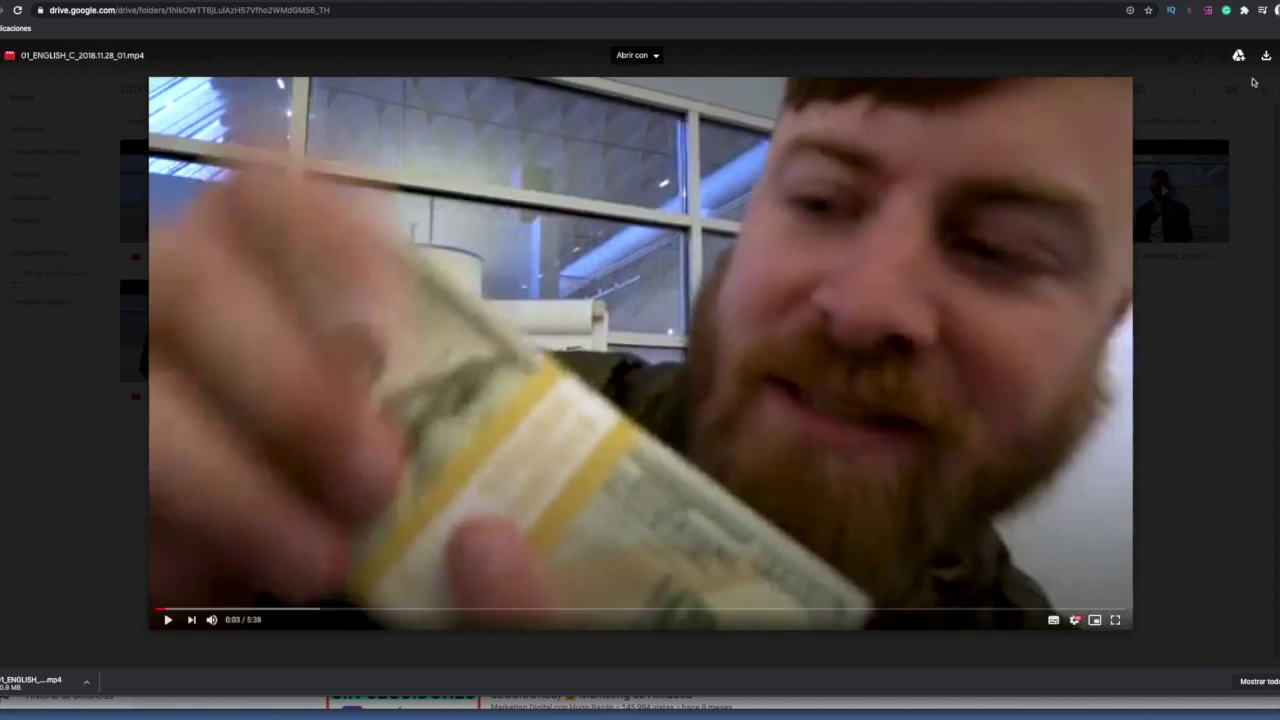
click(1196, 85)
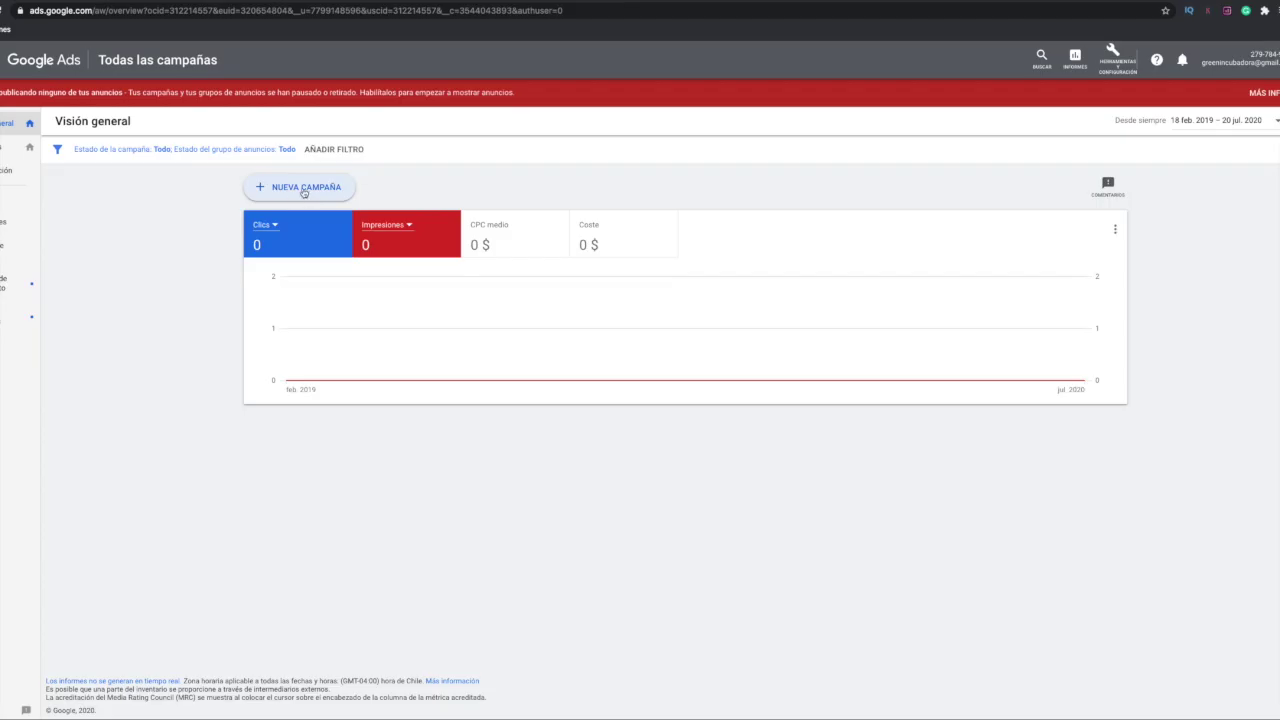
- In Google Ads, start a new campaign without a specific goal, of type Vídeo with the Campaña de vídeo personalizada subtype
click(305, 190)
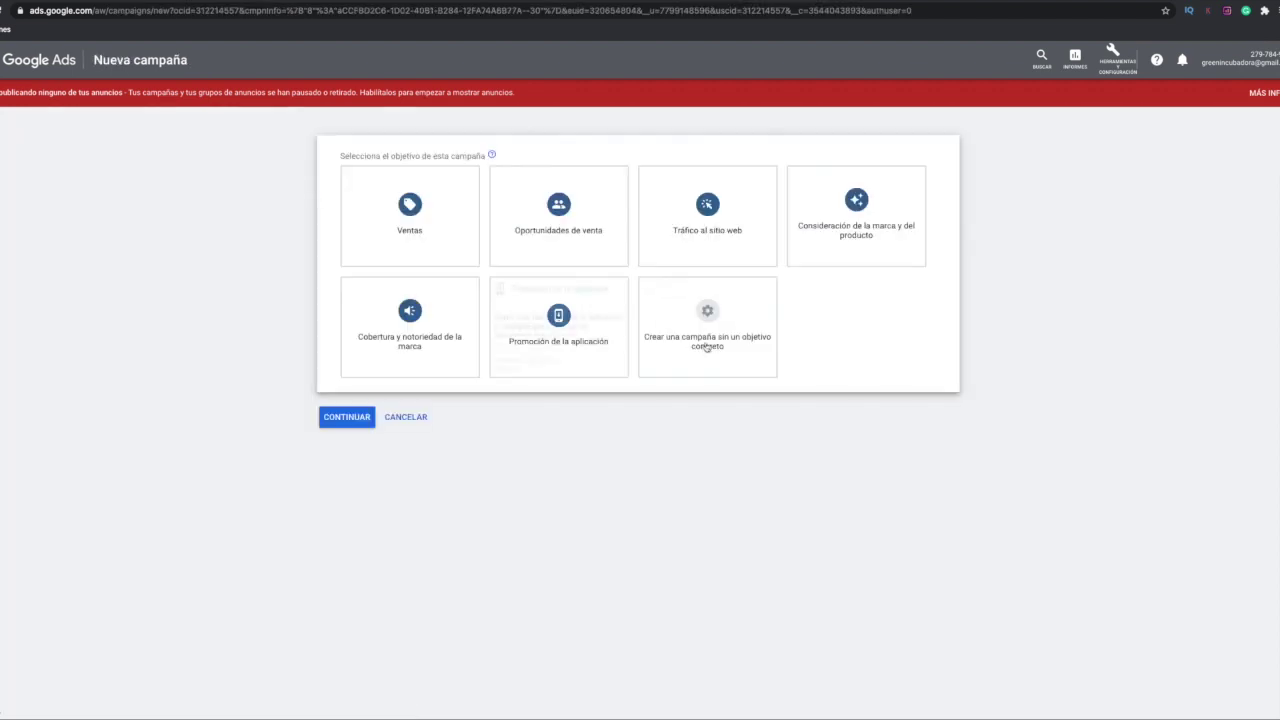
click(703, 318)
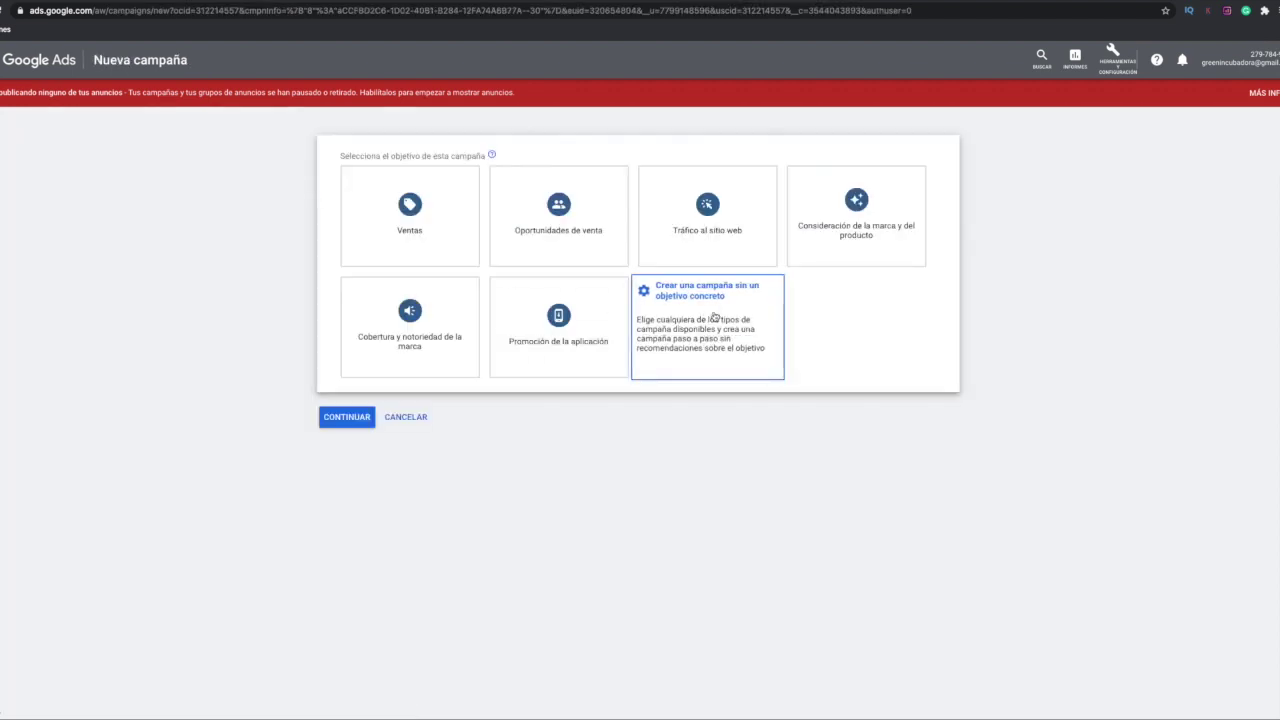
click(714, 317)
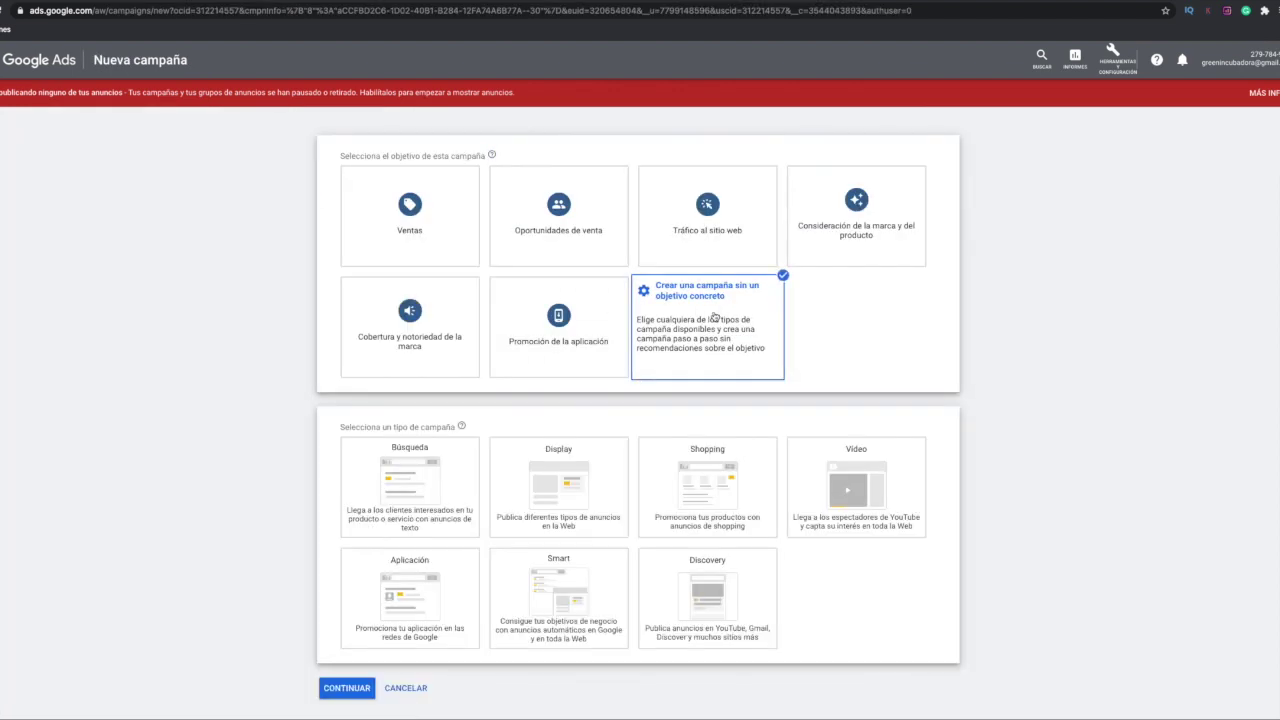
click(860, 509)
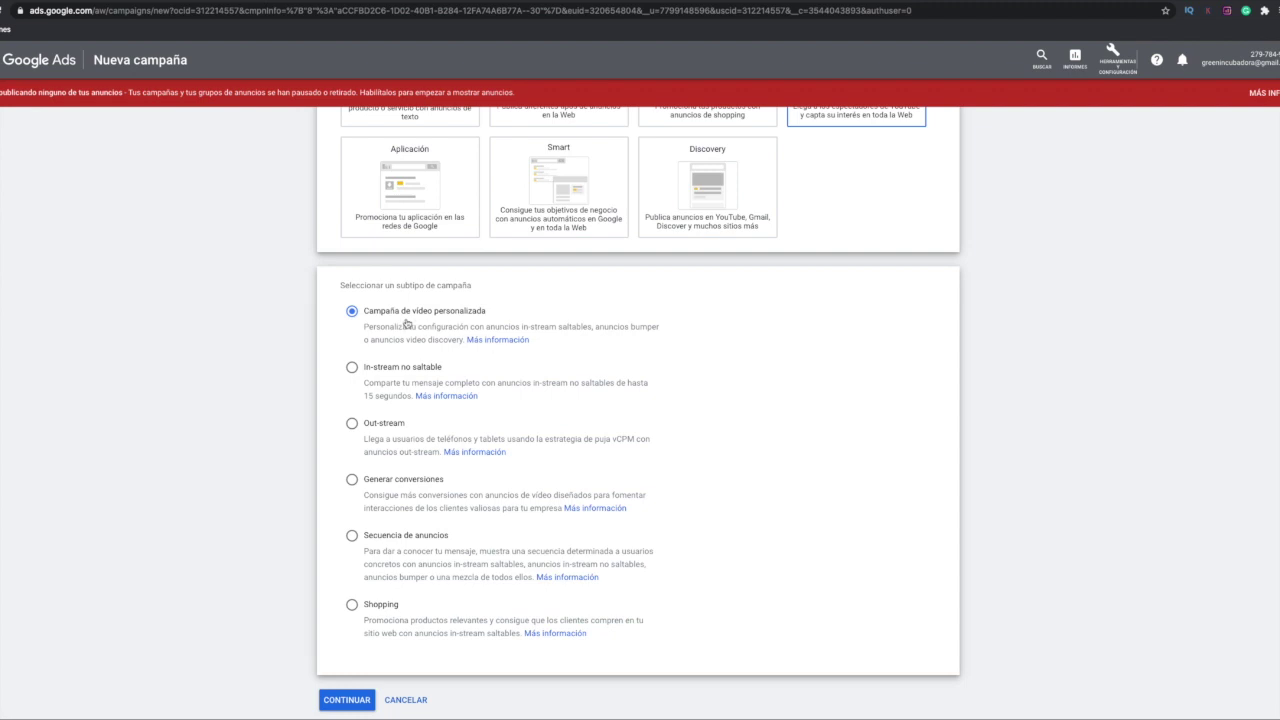
scroll(444, 410, down, 1)
click(348, 659)
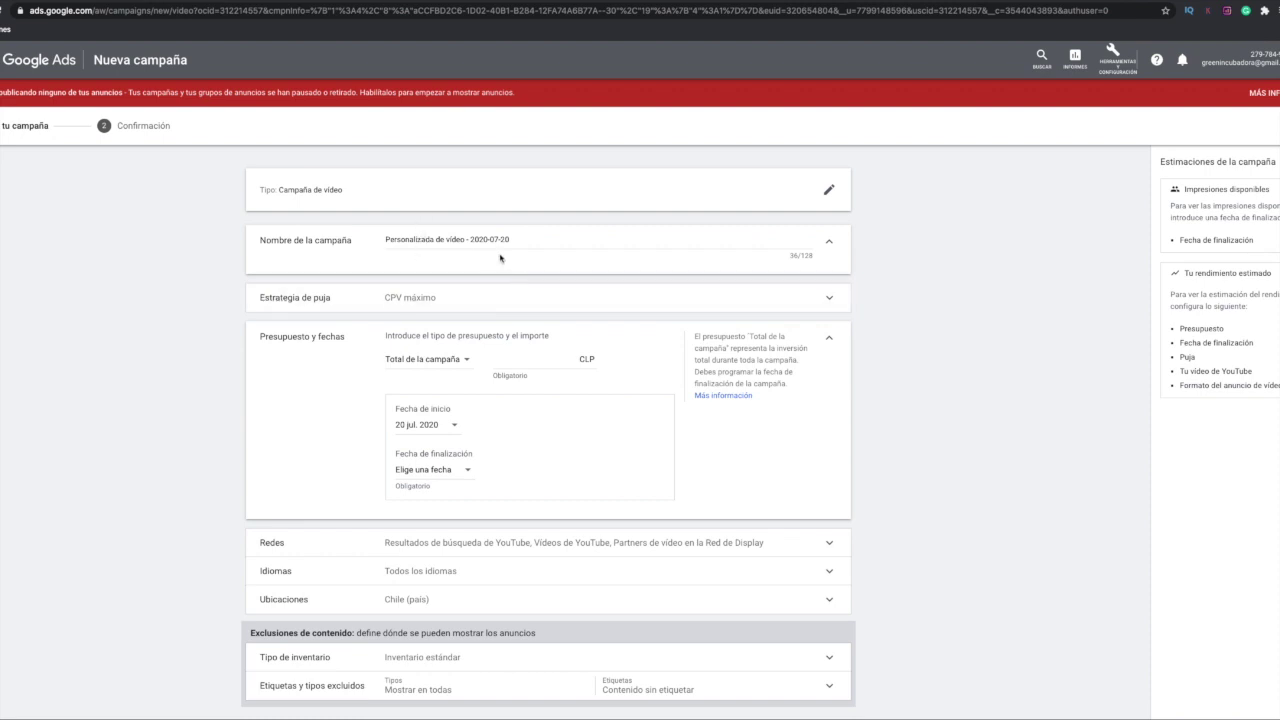
- Replace the campaign name with the promoted product vendor's full name in capitals and review the bidding strategy settings
triple_click(552, 241)
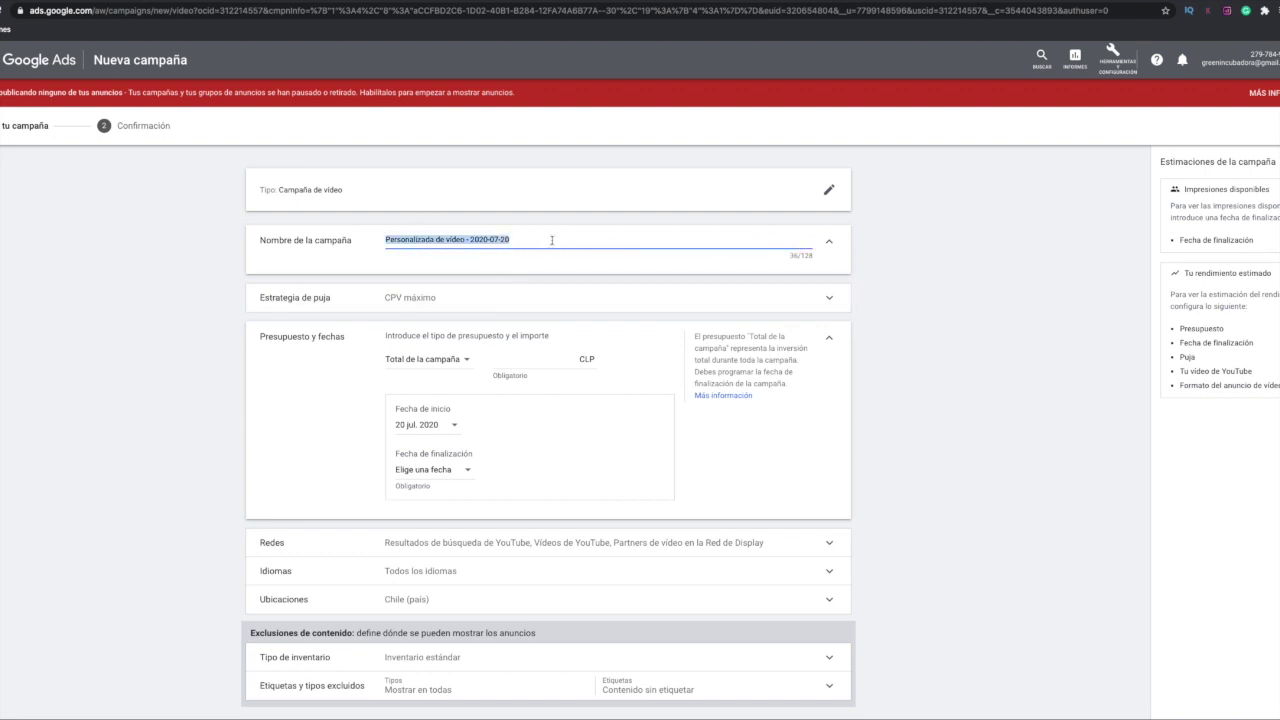
text(JOHN CRESTANI)
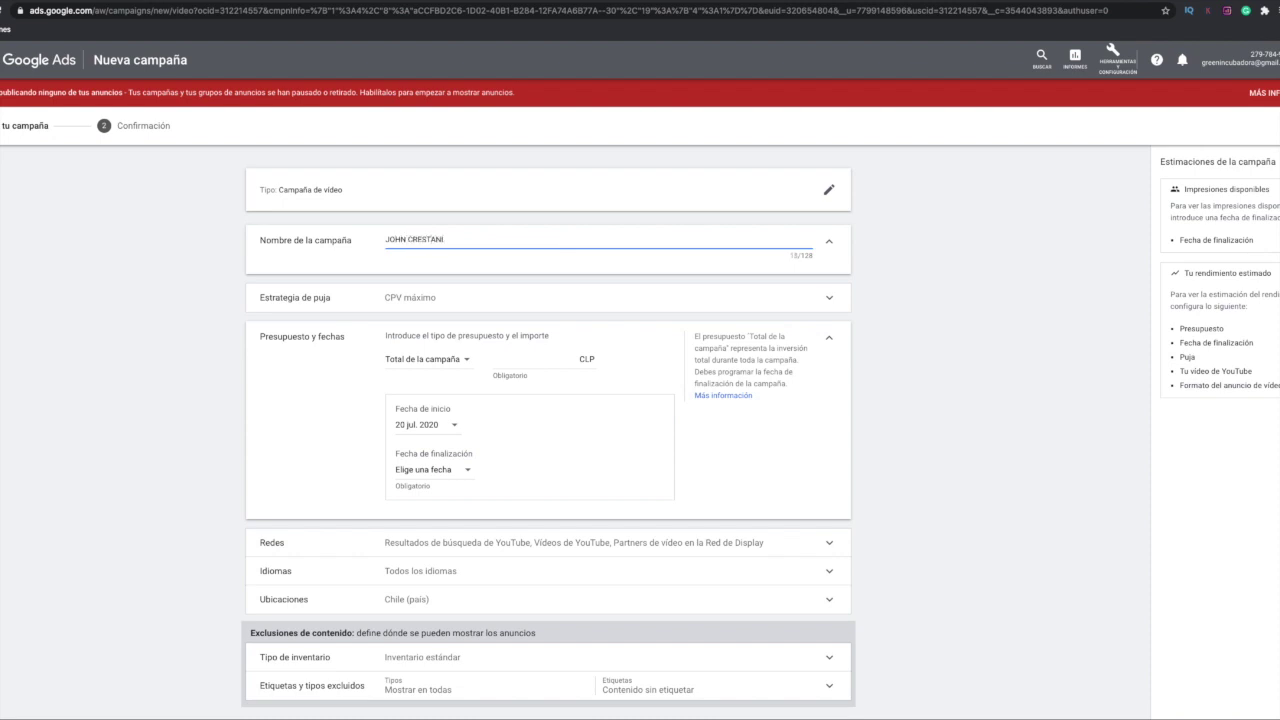
click(829, 298)
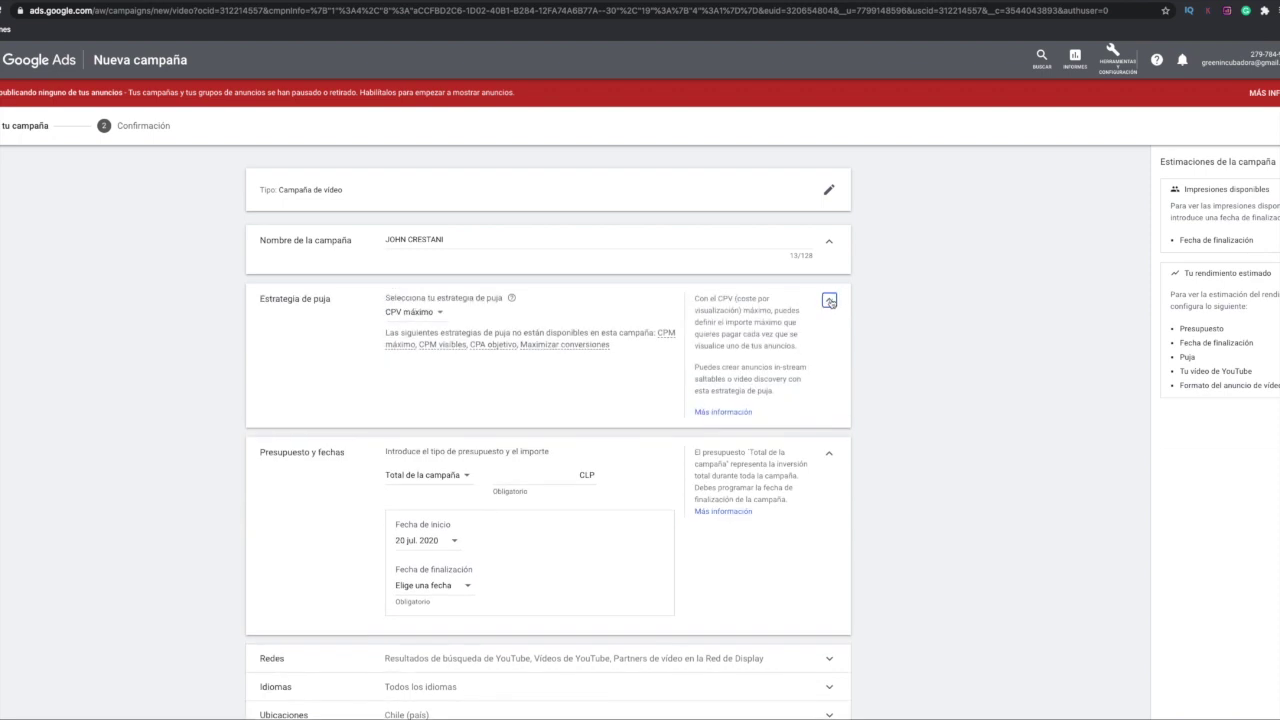
click(830, 301)
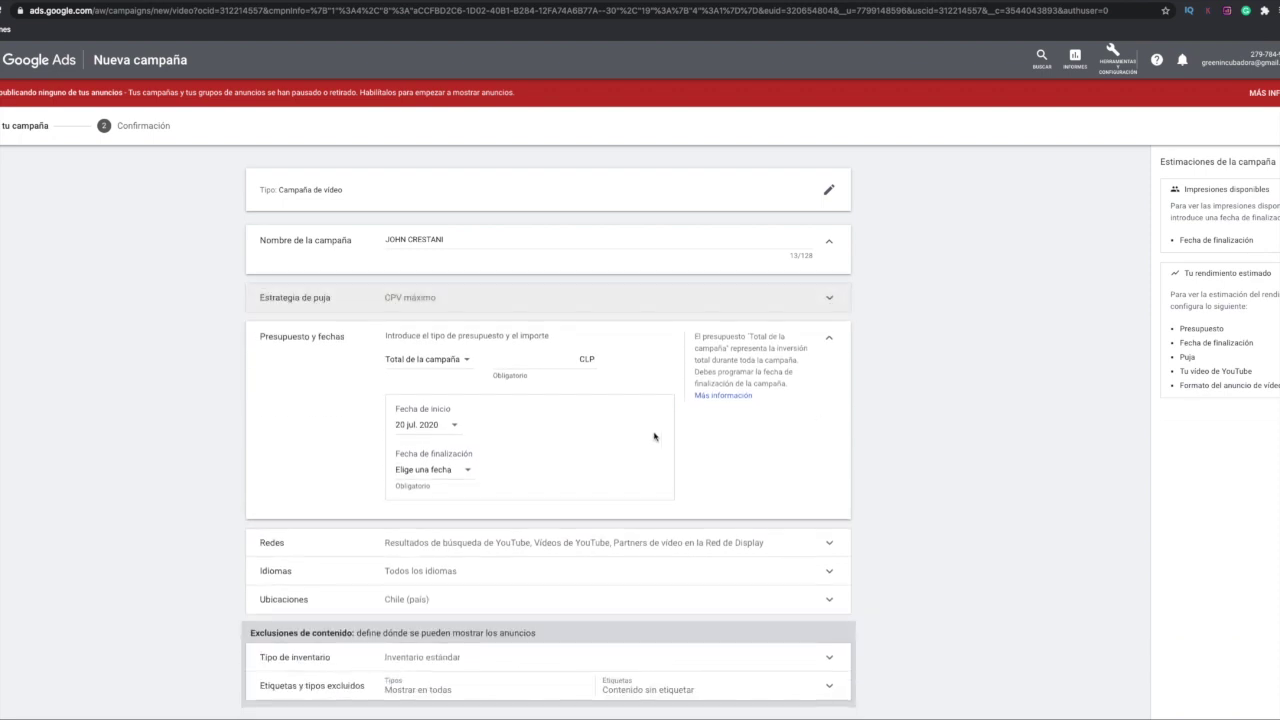
- Set the total campaign budget to 85.000 CLP
click(548, 359)
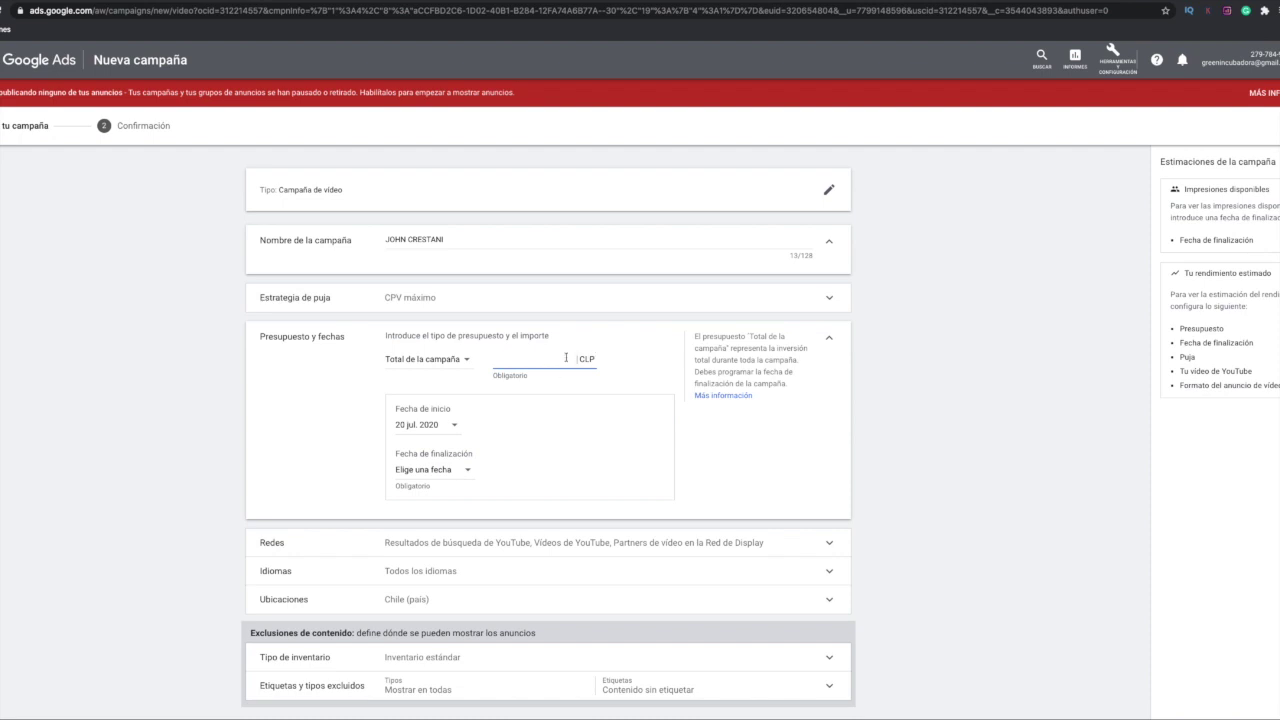
text(6)
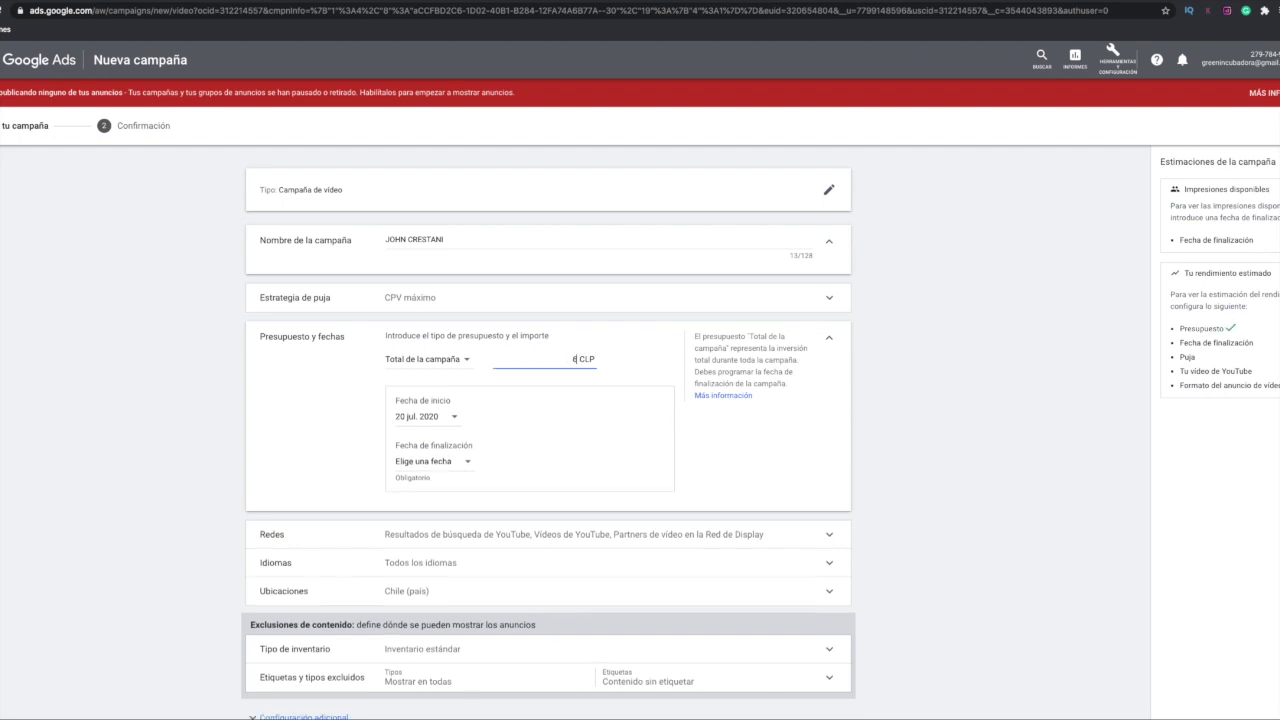
key(BackSpace)
text(85.000)
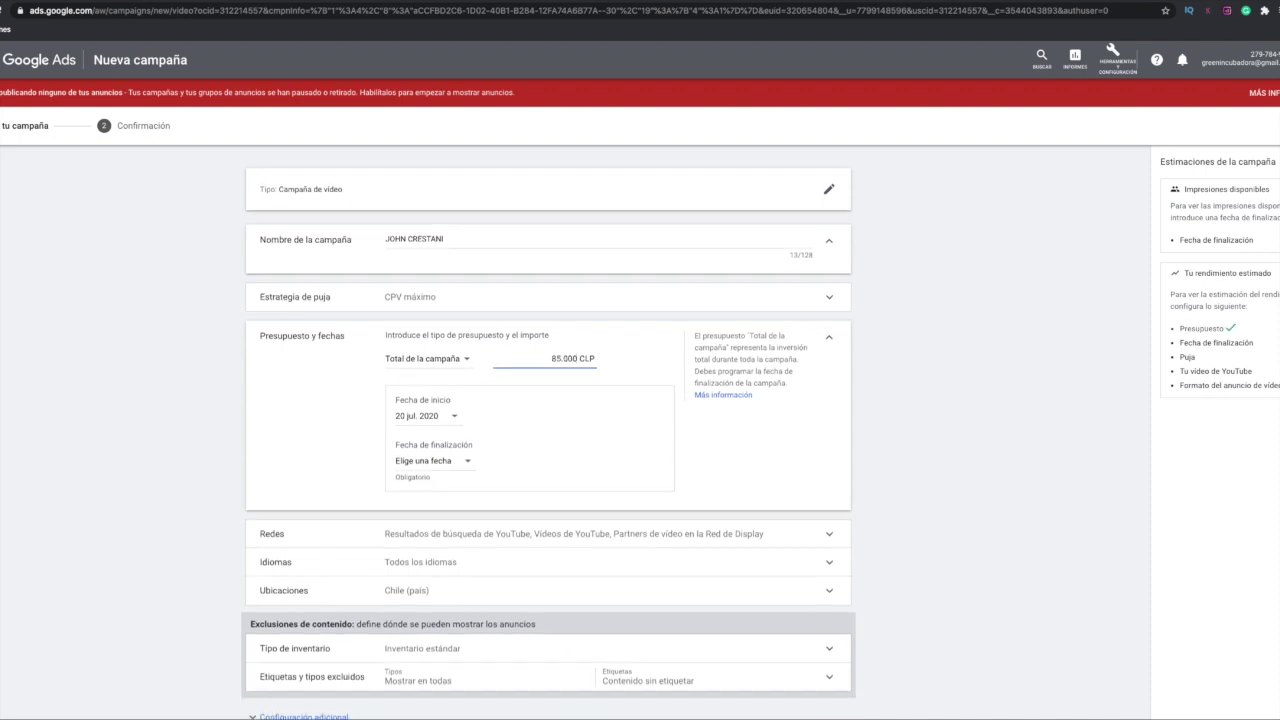
- Set the campaign end date to 24 jul. 2020 and exclude YouTube search results and Display Network video partners from the networks
click(467, 461)
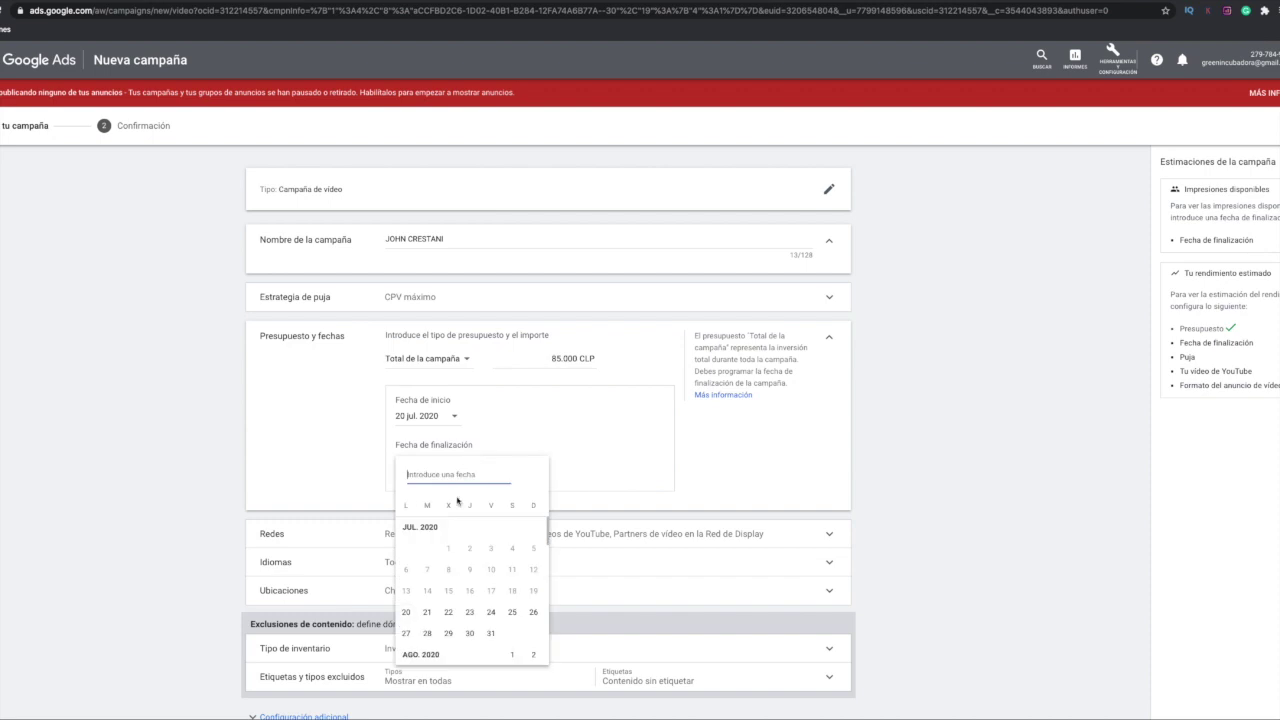
click(491, 611)
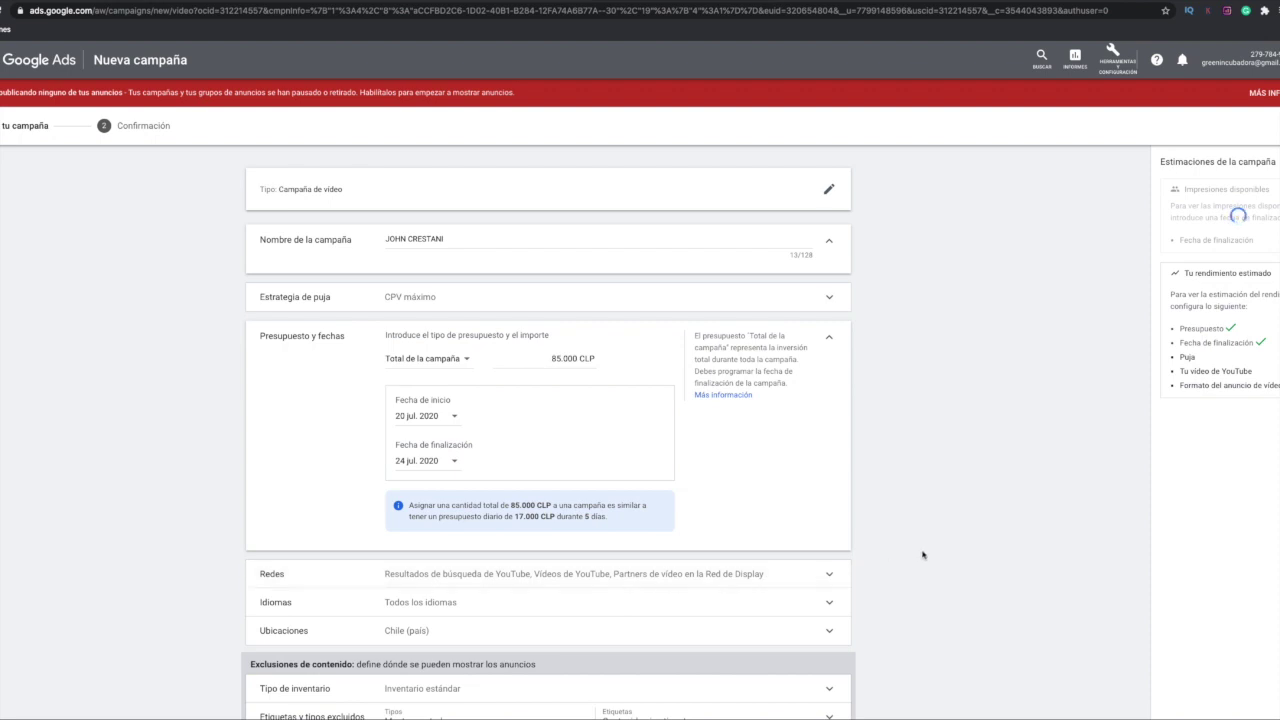
scroll(923, 556, down, 1)
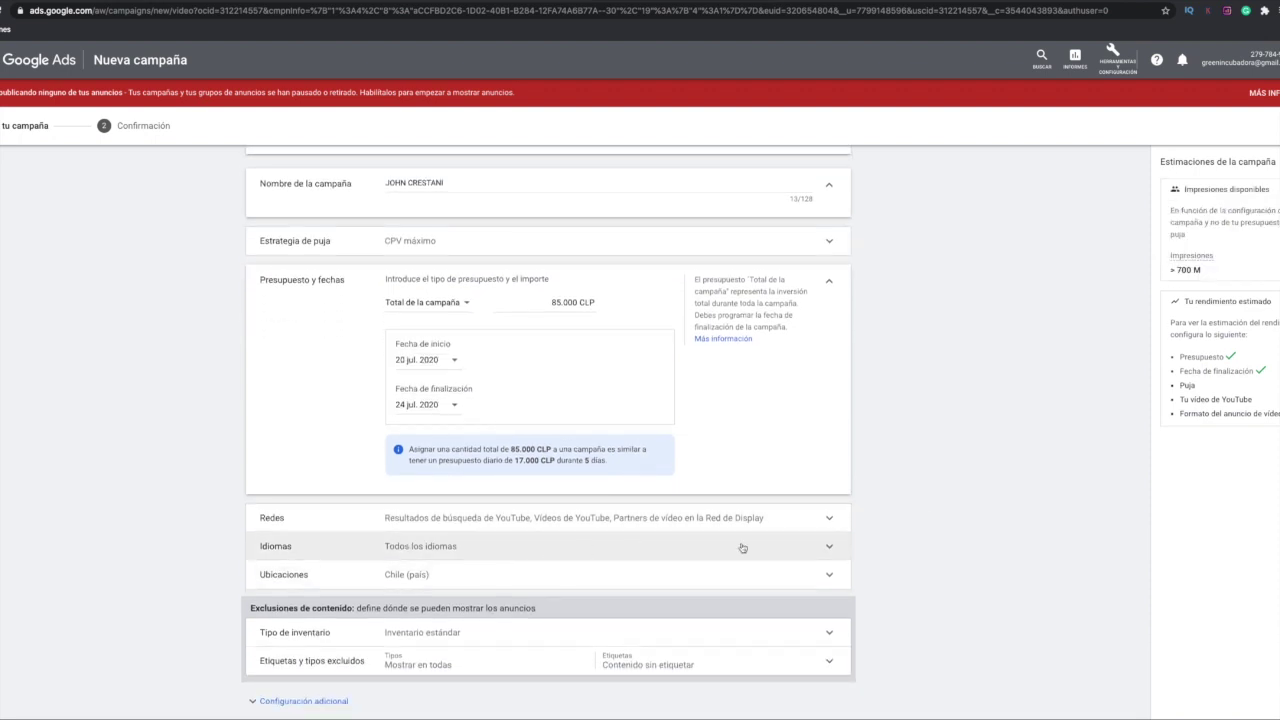
click(829, 518)
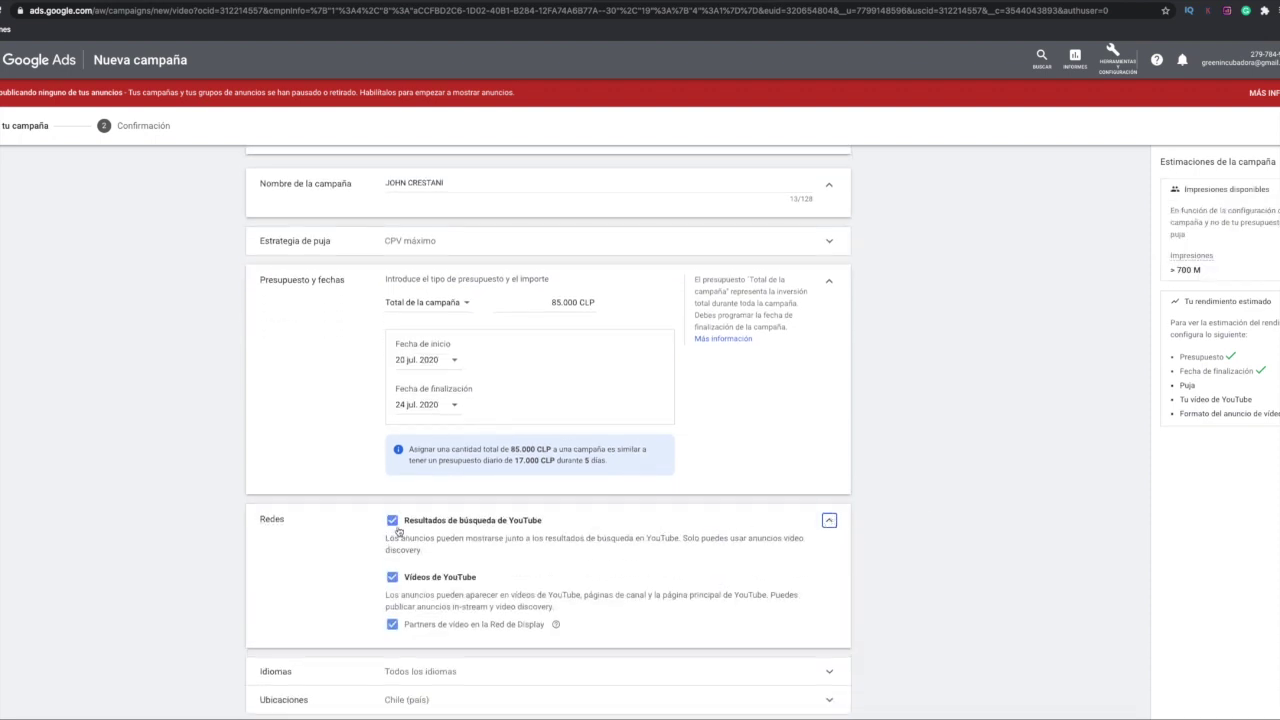
click(392, 520)
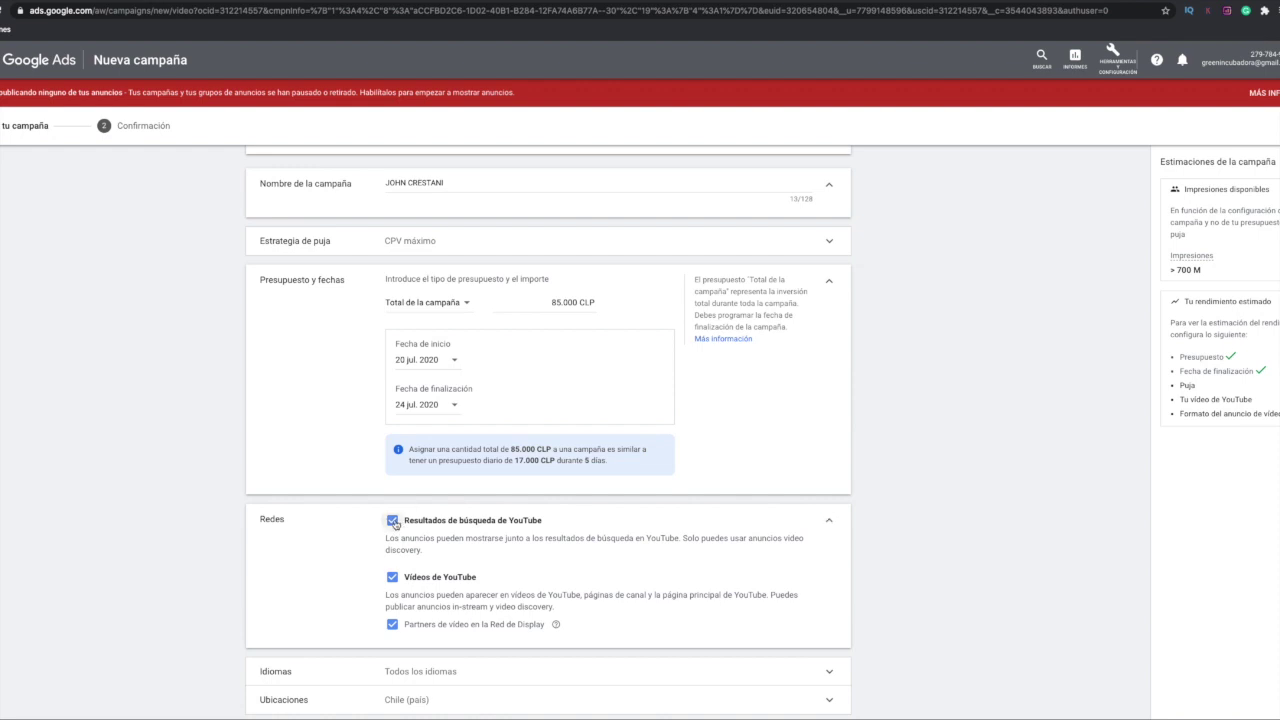
click(393, 625)
- Restrict the campaign's languages to Español
scroll(557, 620, down, 2)
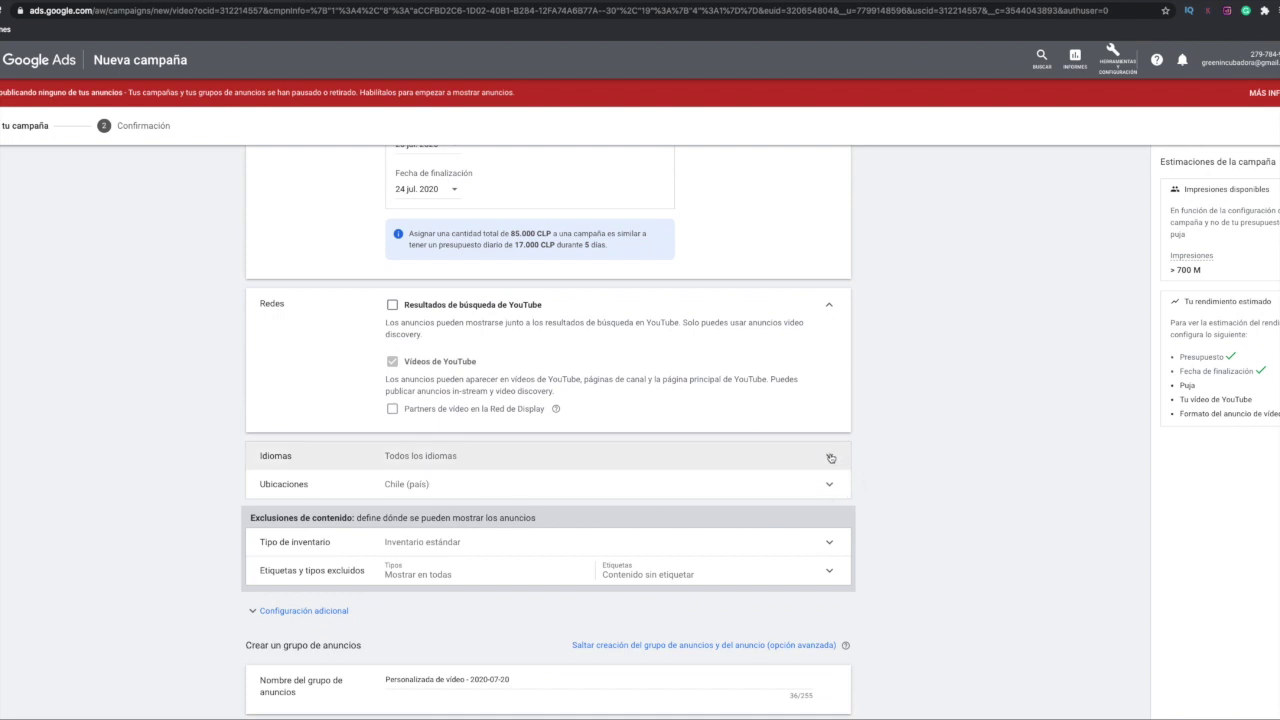
click(830, 457)
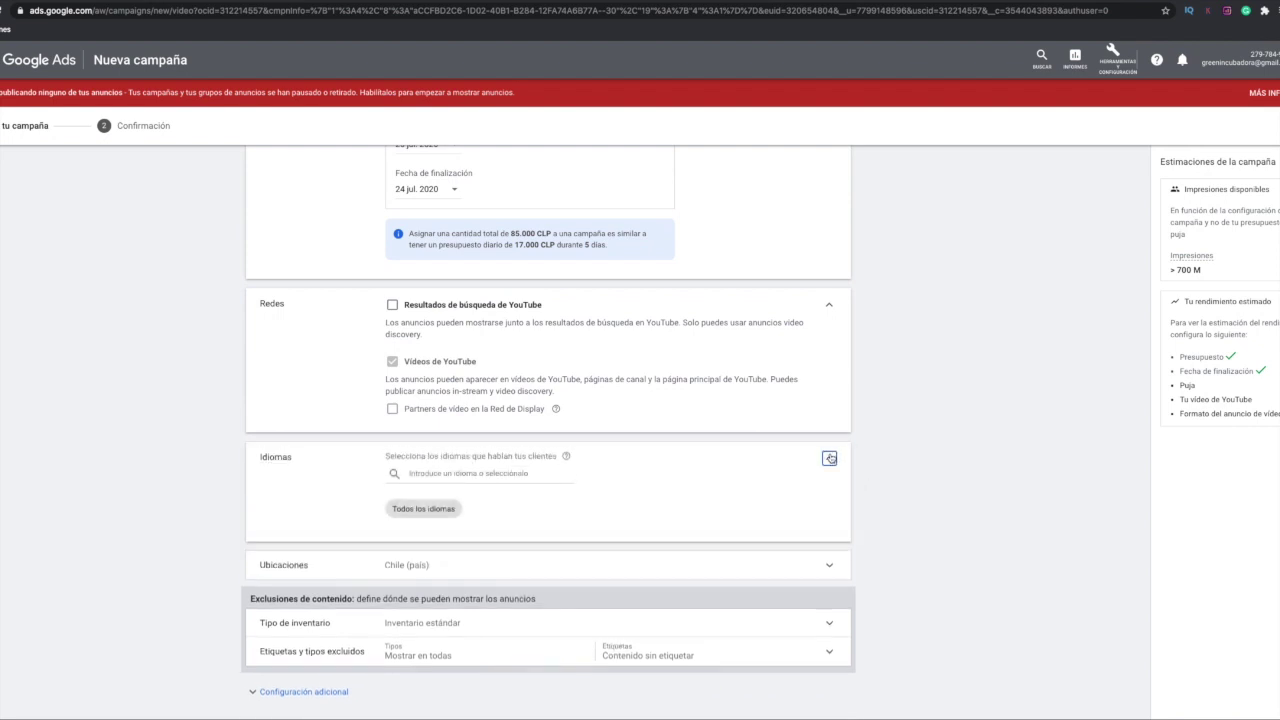
click(469, 474)
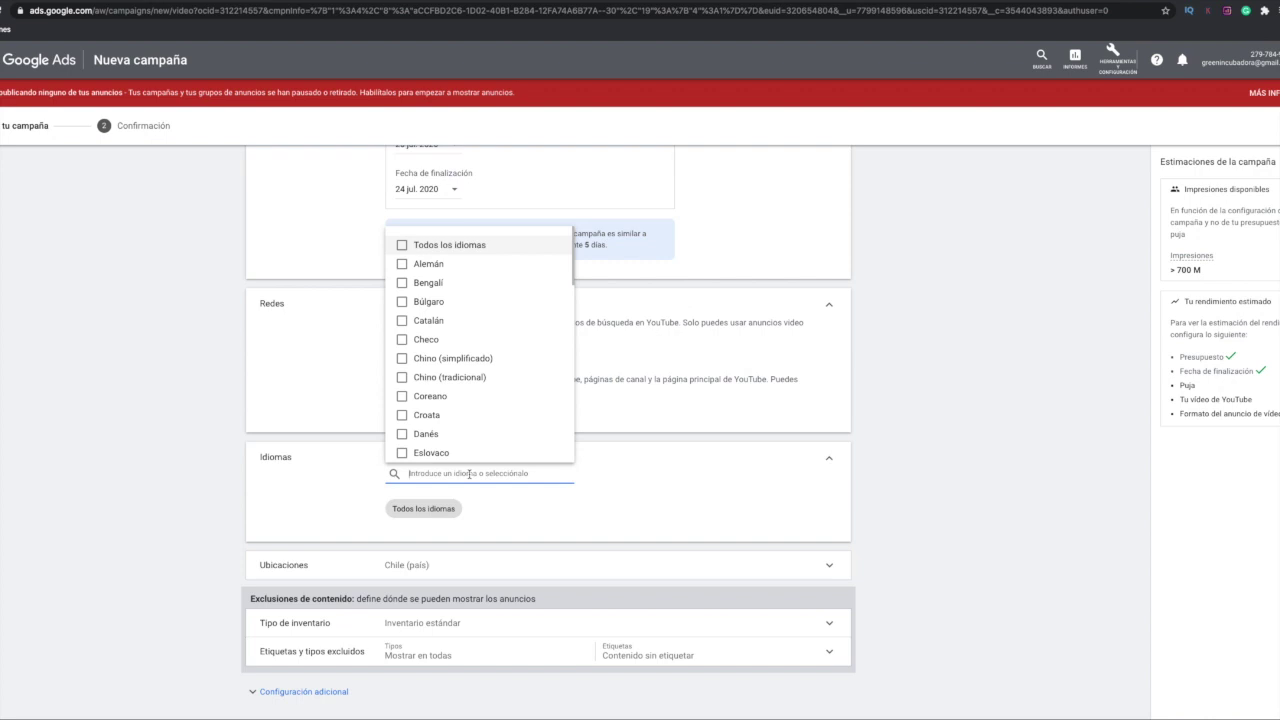
text(ESP)
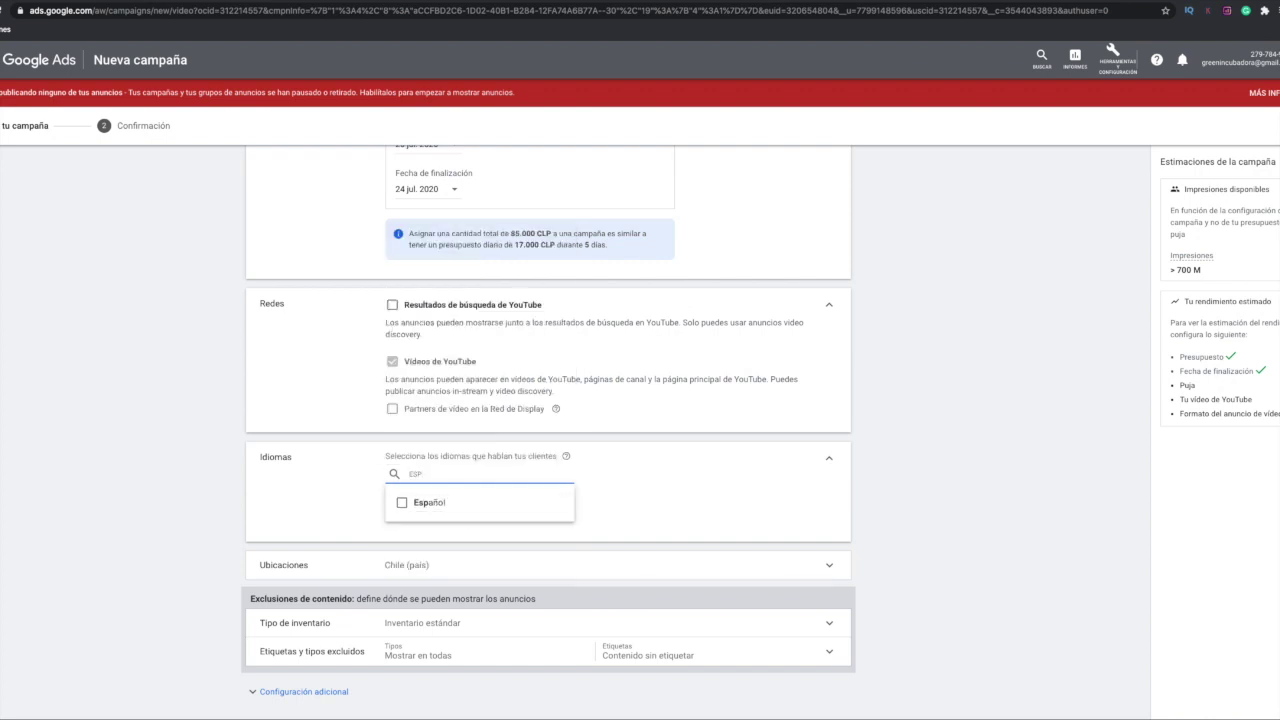
click(441, 504)
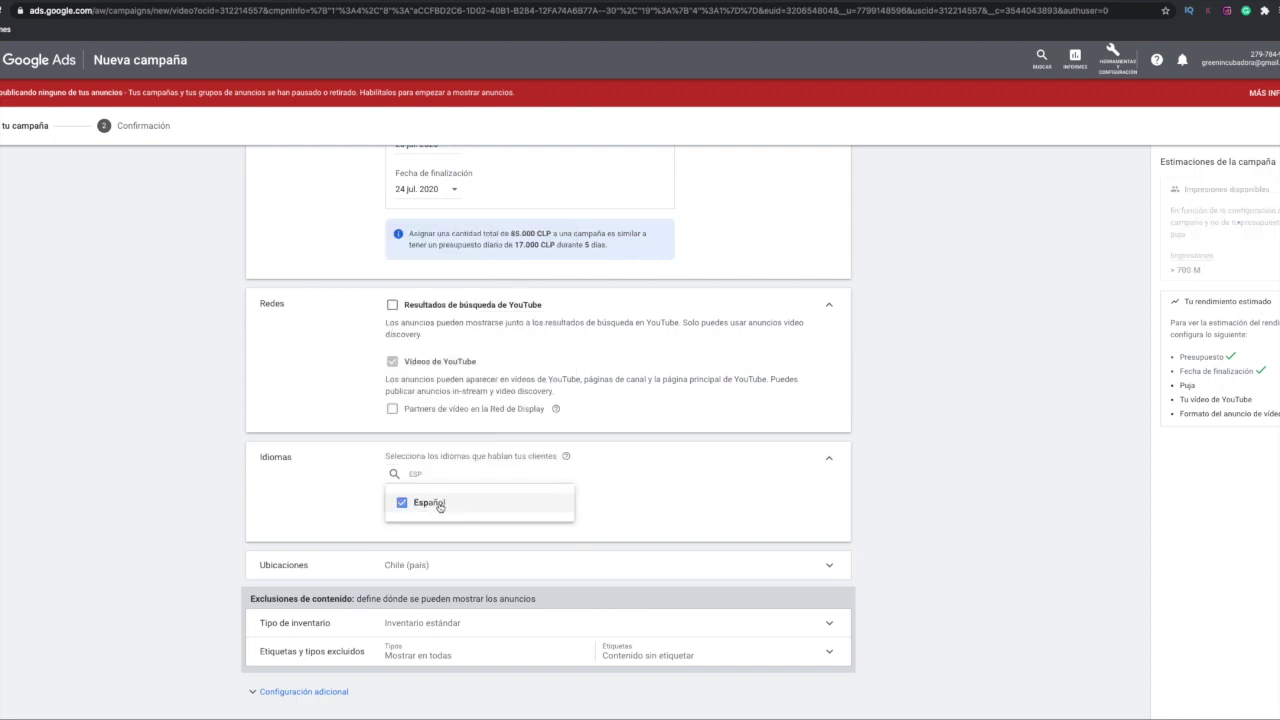
click(735, 506)
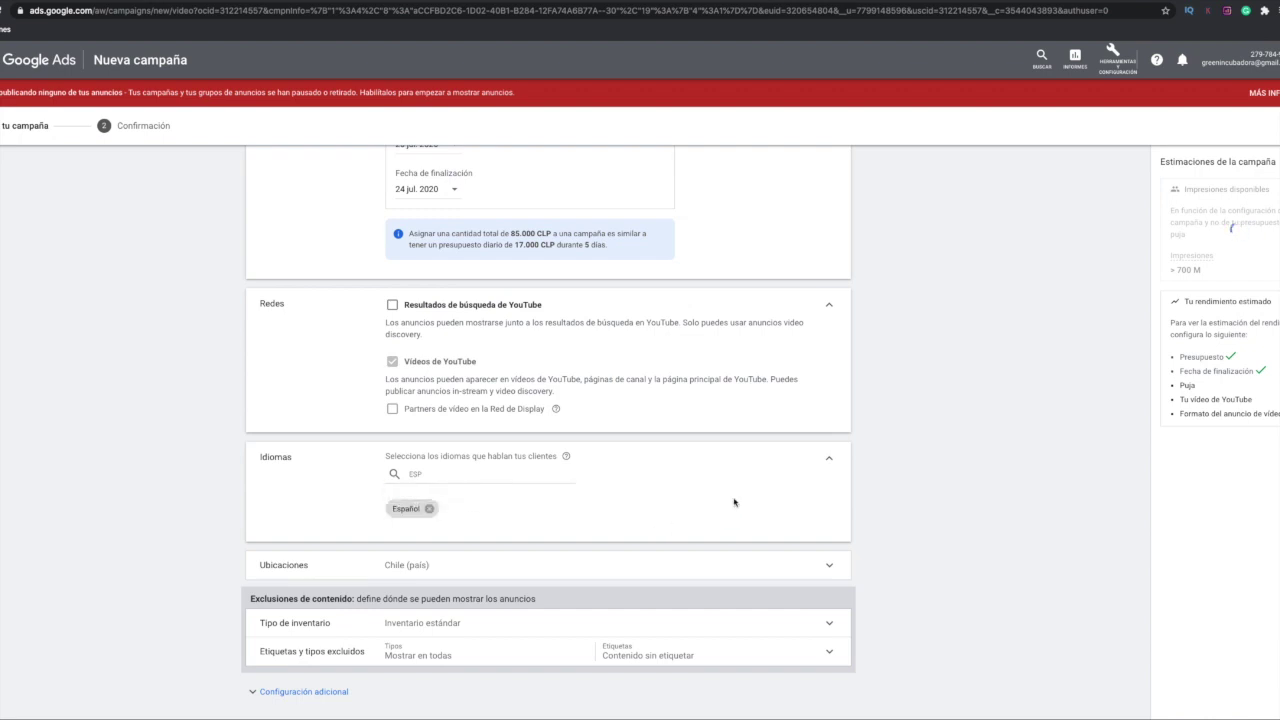
- Target the campaign to a custom location, including the country España
click(472, 569)
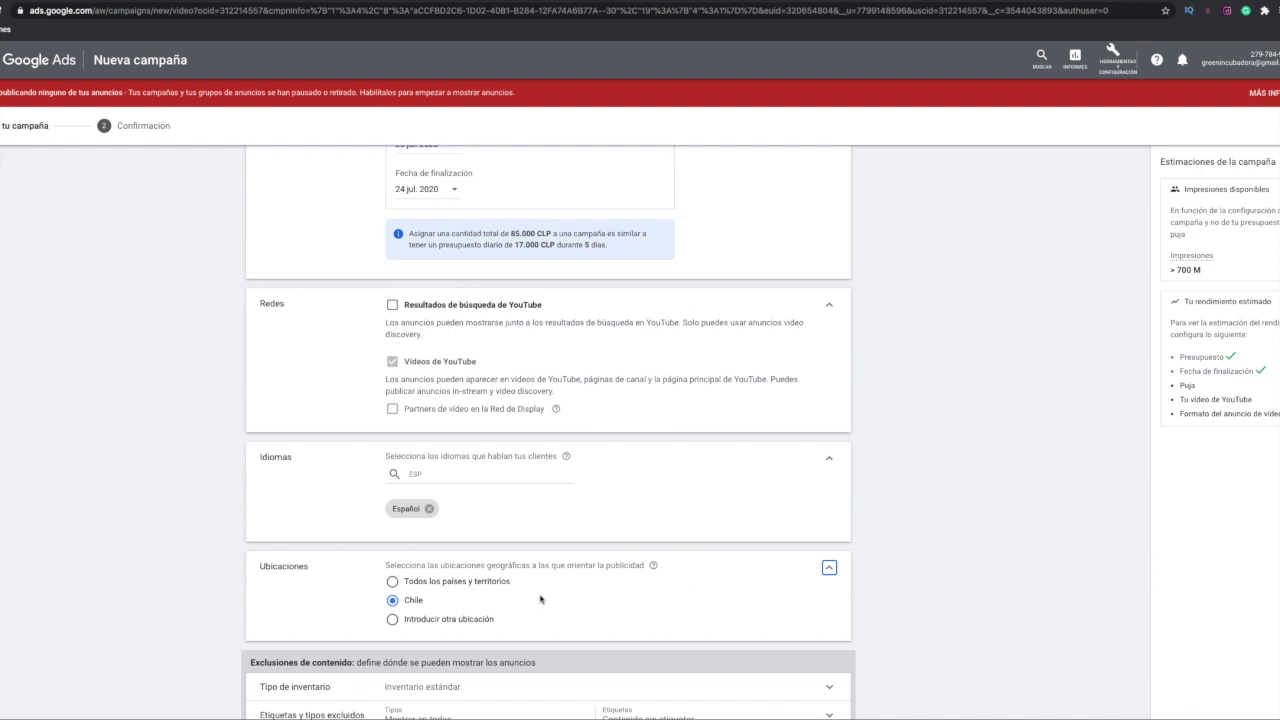
click(392, 619)
click(485, 648)
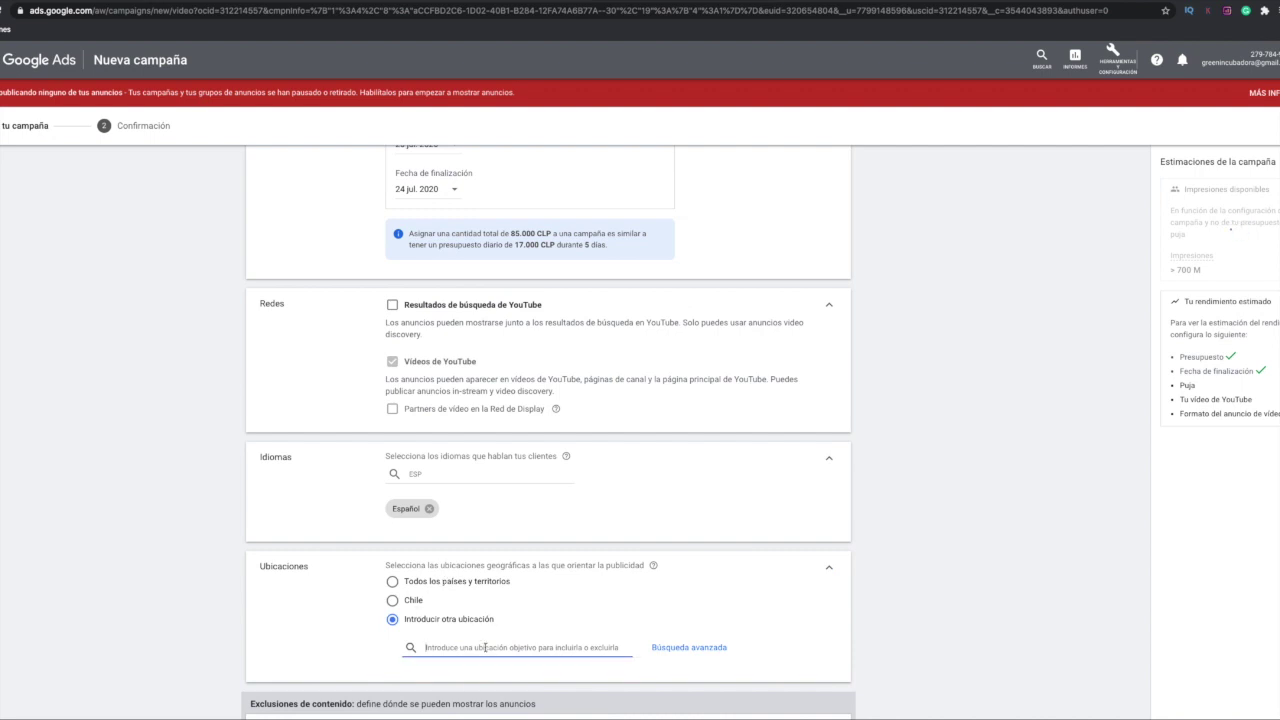
text(ESPA)
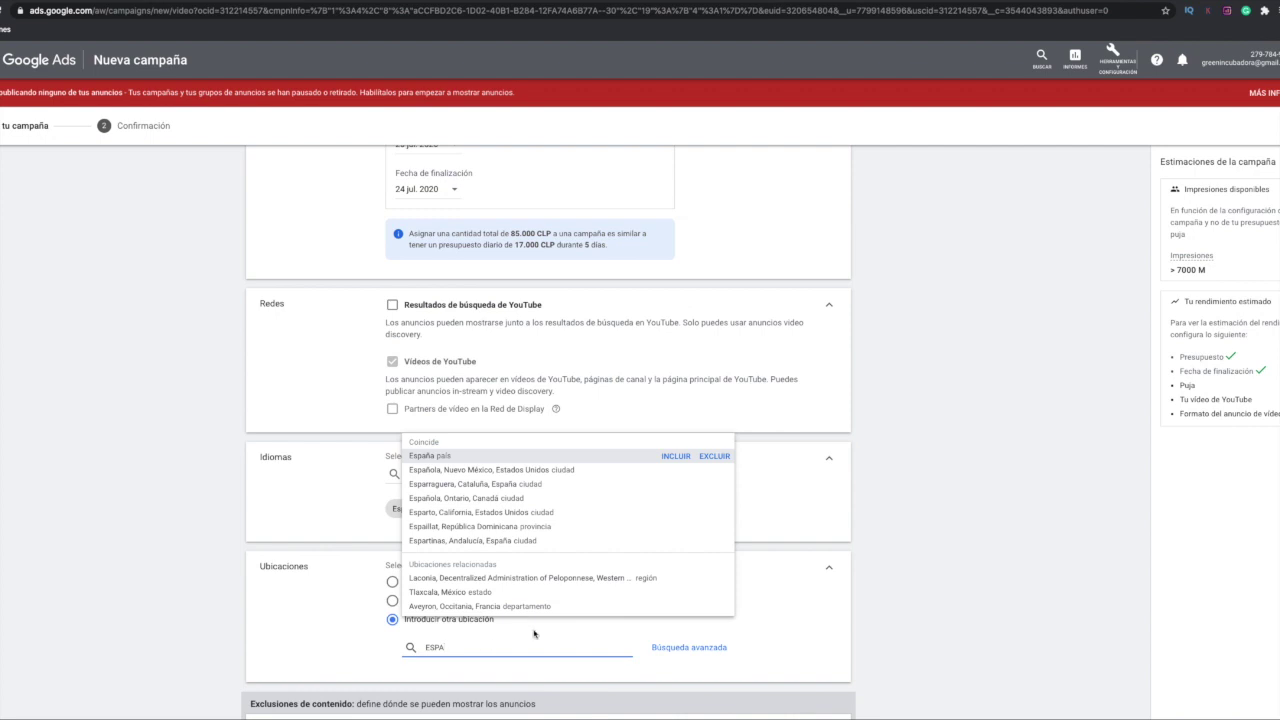
click(676, 456)
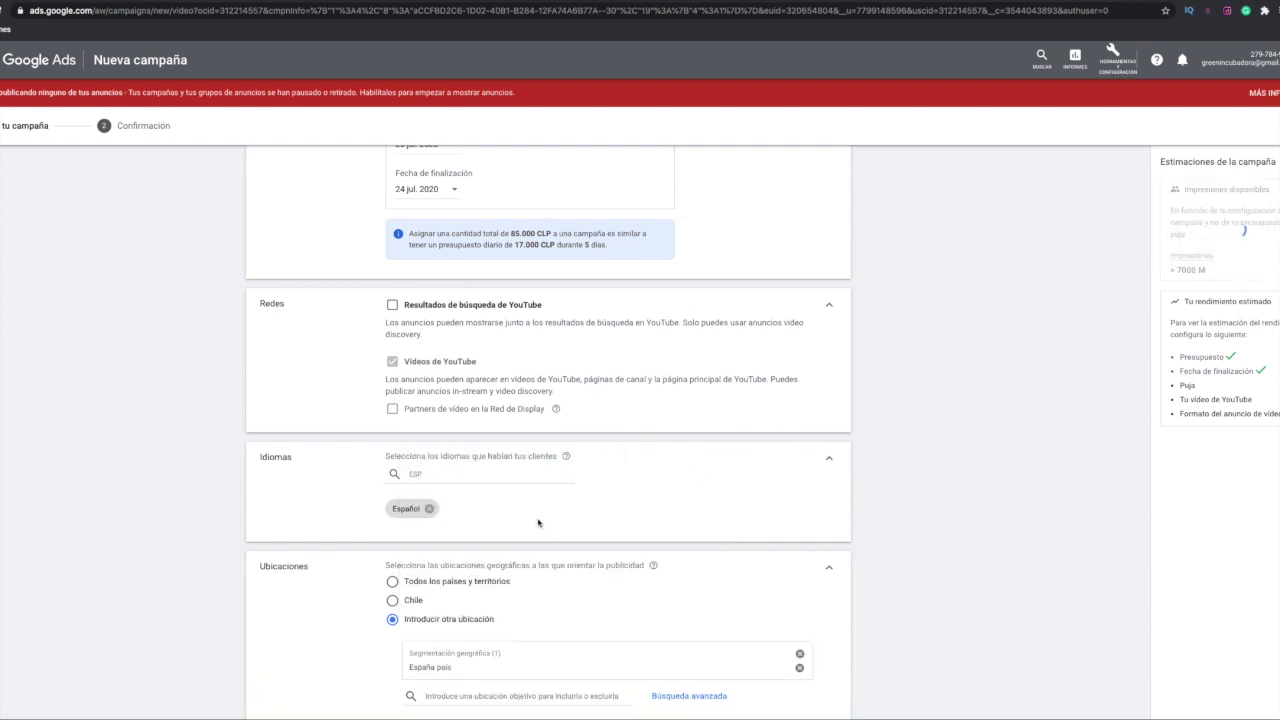
- Review the content exclusion settings, covering the inventory types and the excluded content types and labels
scroll(518, 657, down, 3)
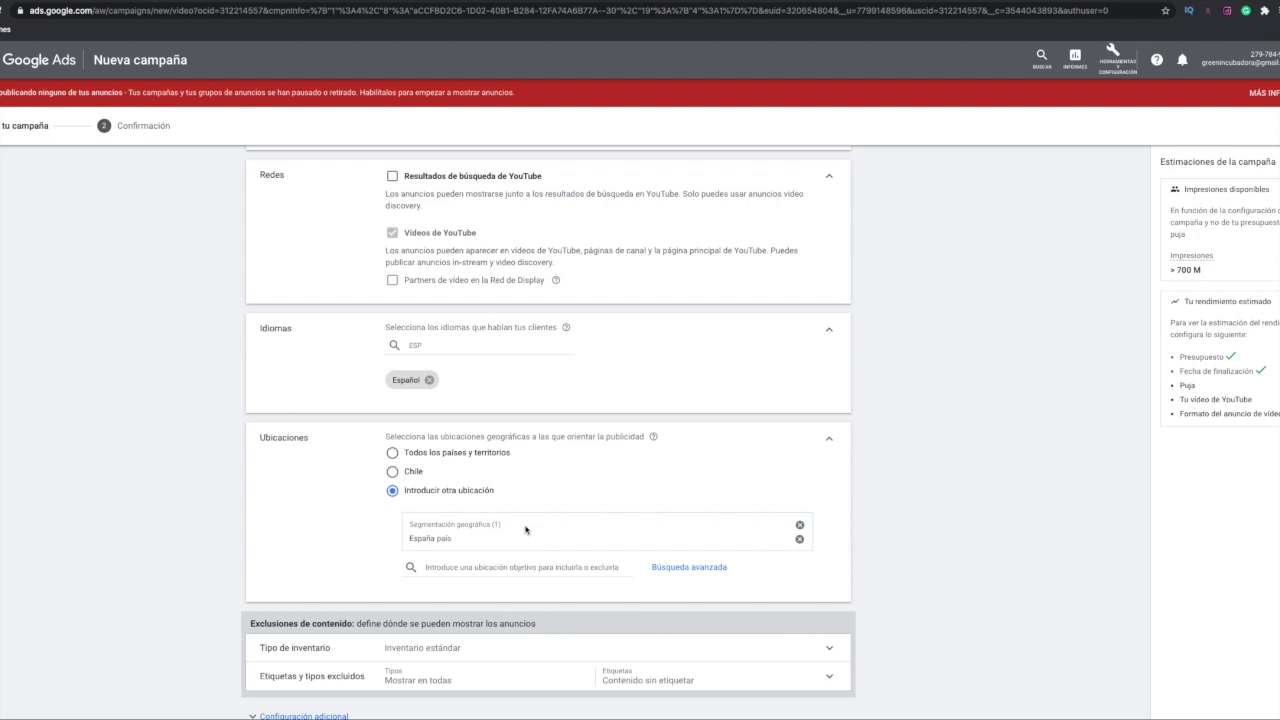
scroll(523, 528, down, 2)
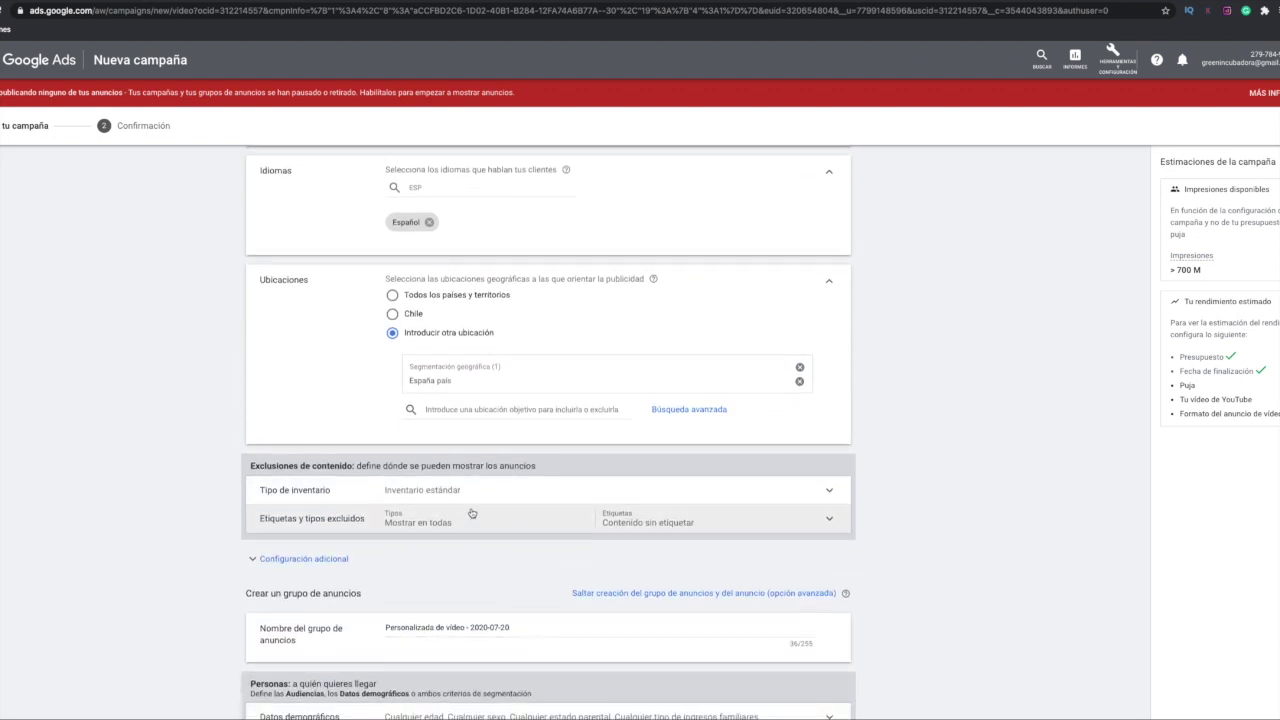
click(830, 493)
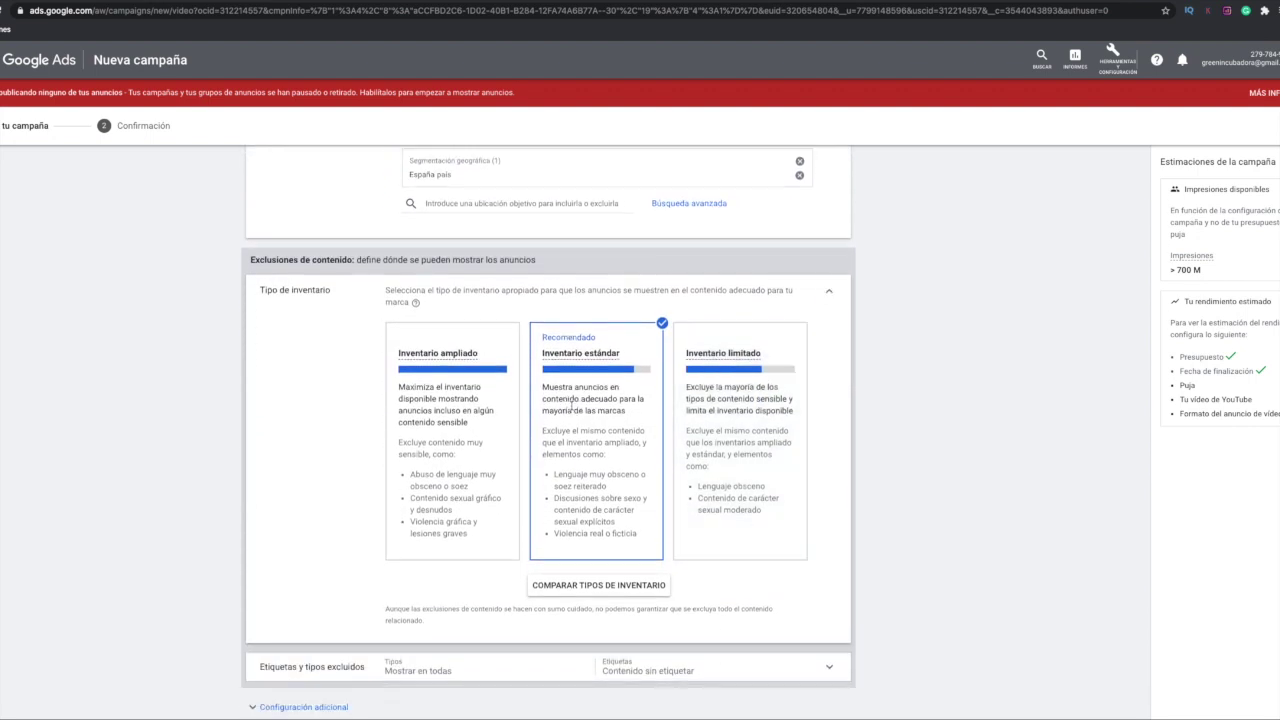
scroll(590, 520, down, 1)
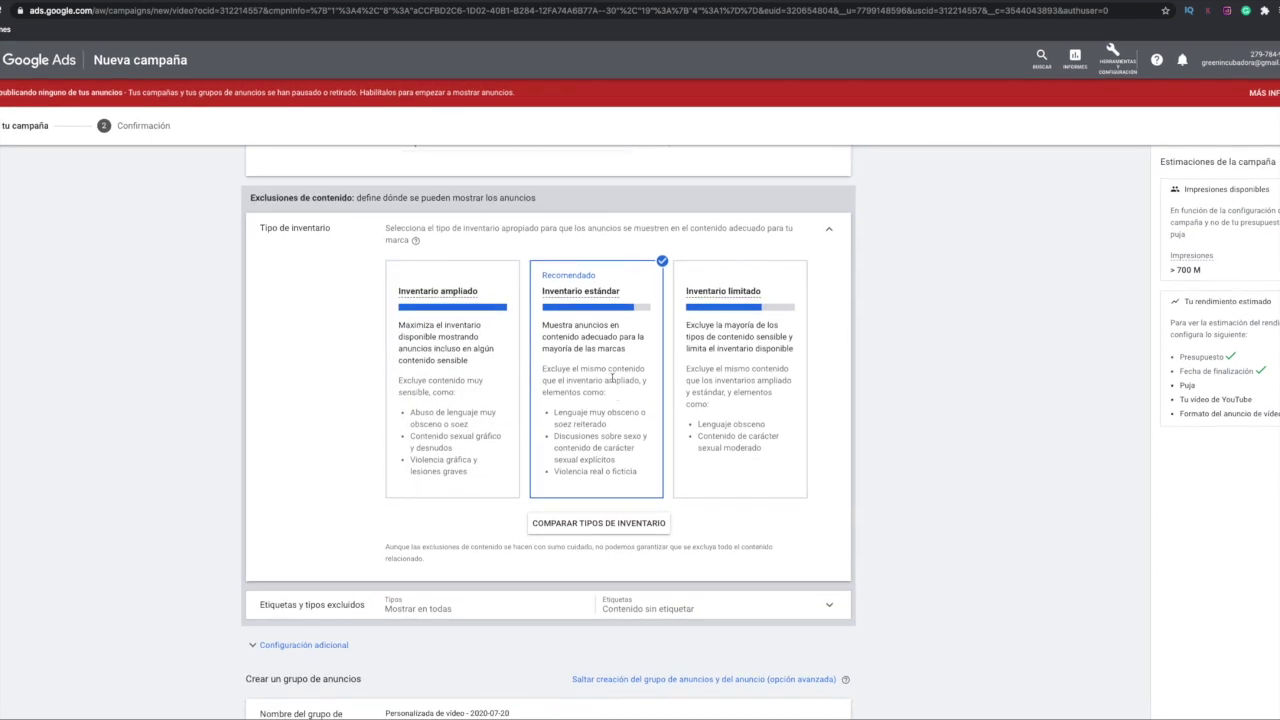
click(829, 607)
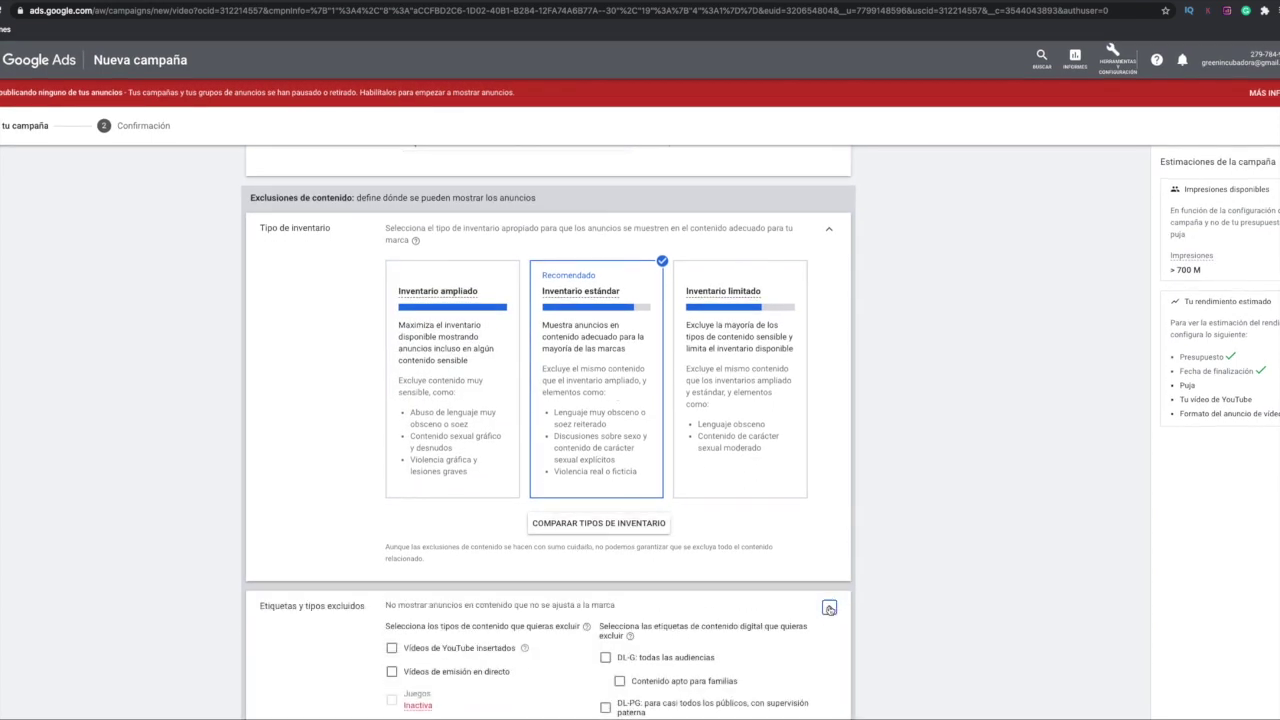
scroll(763, 555, down, 2)
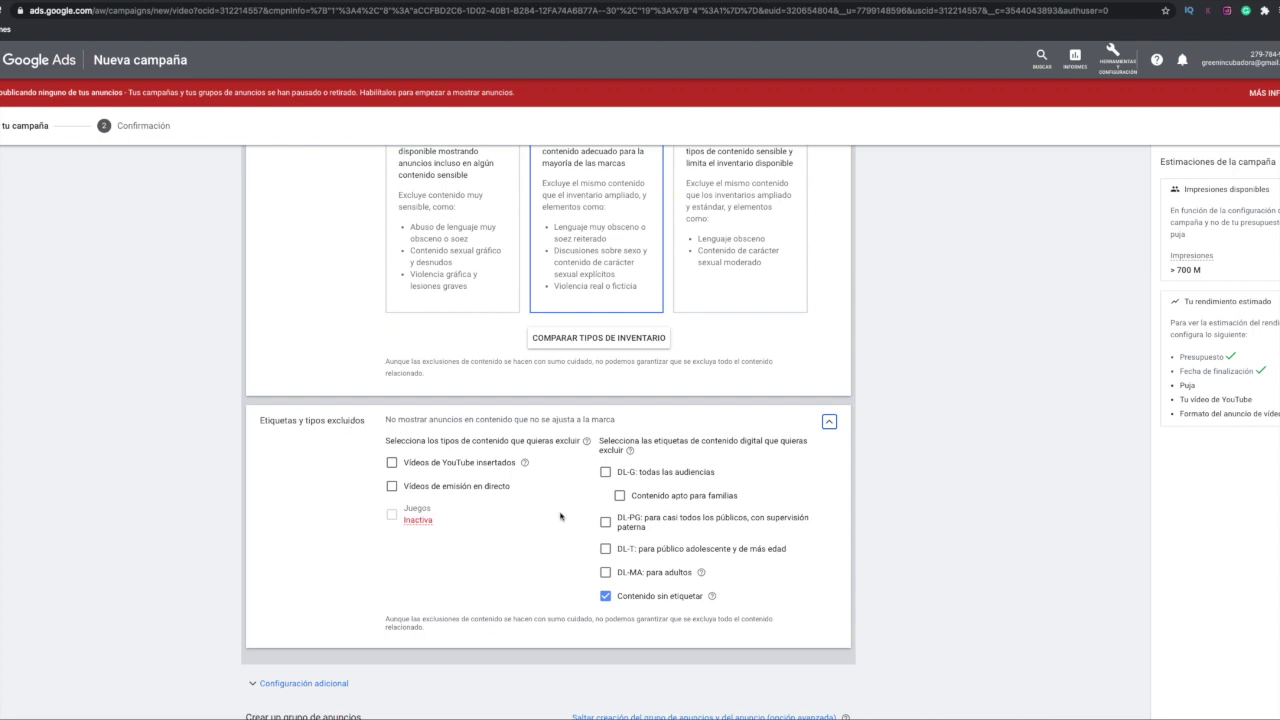
scroll(563, 514, down, 1)
scroll(560, 516, down, 1)
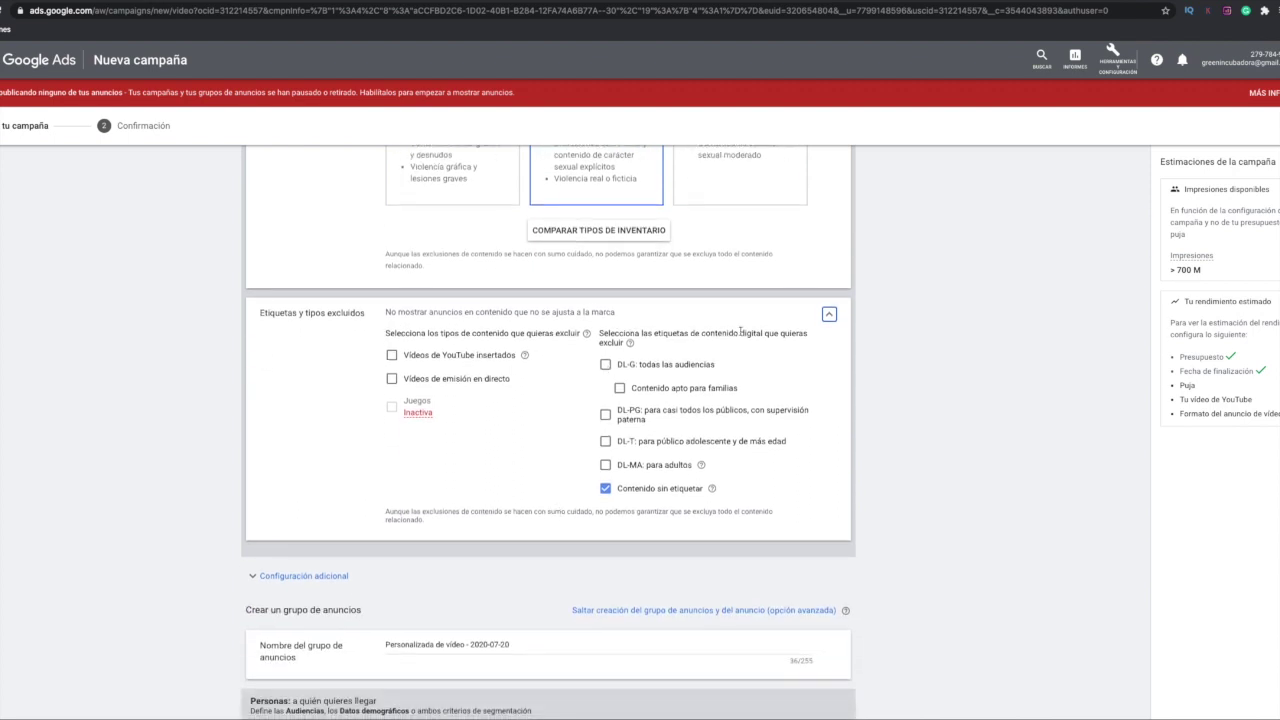
click(829, 314)
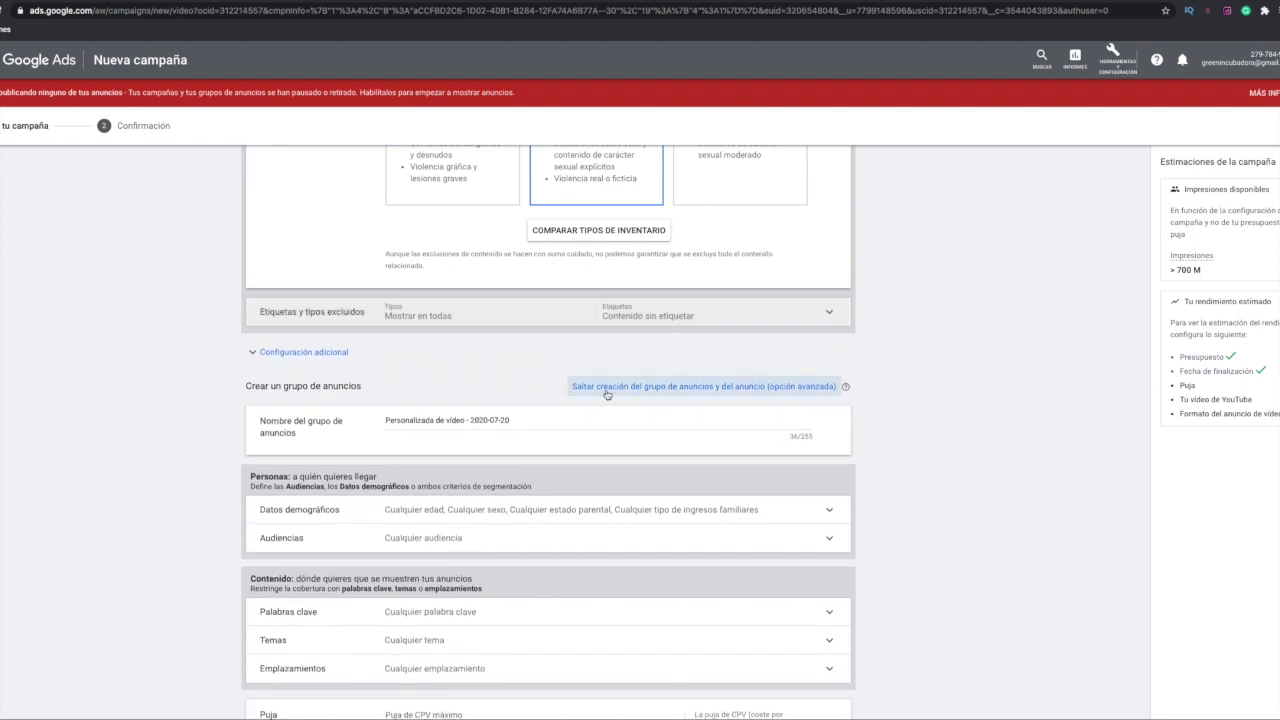
- Replace the ad group name with the product vendor's full name followed by WEBINAR GRATIS, all in capitals
scroll(538, 397, down, 1)
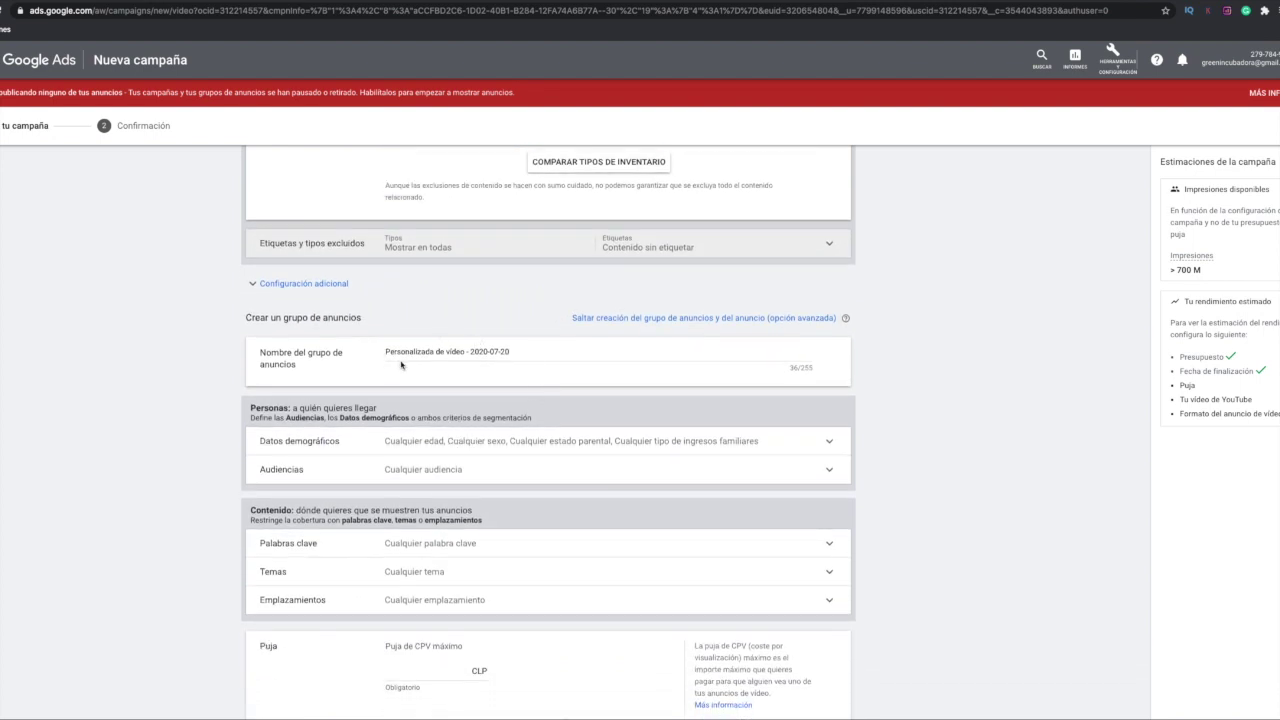
triple_click(534, 353)
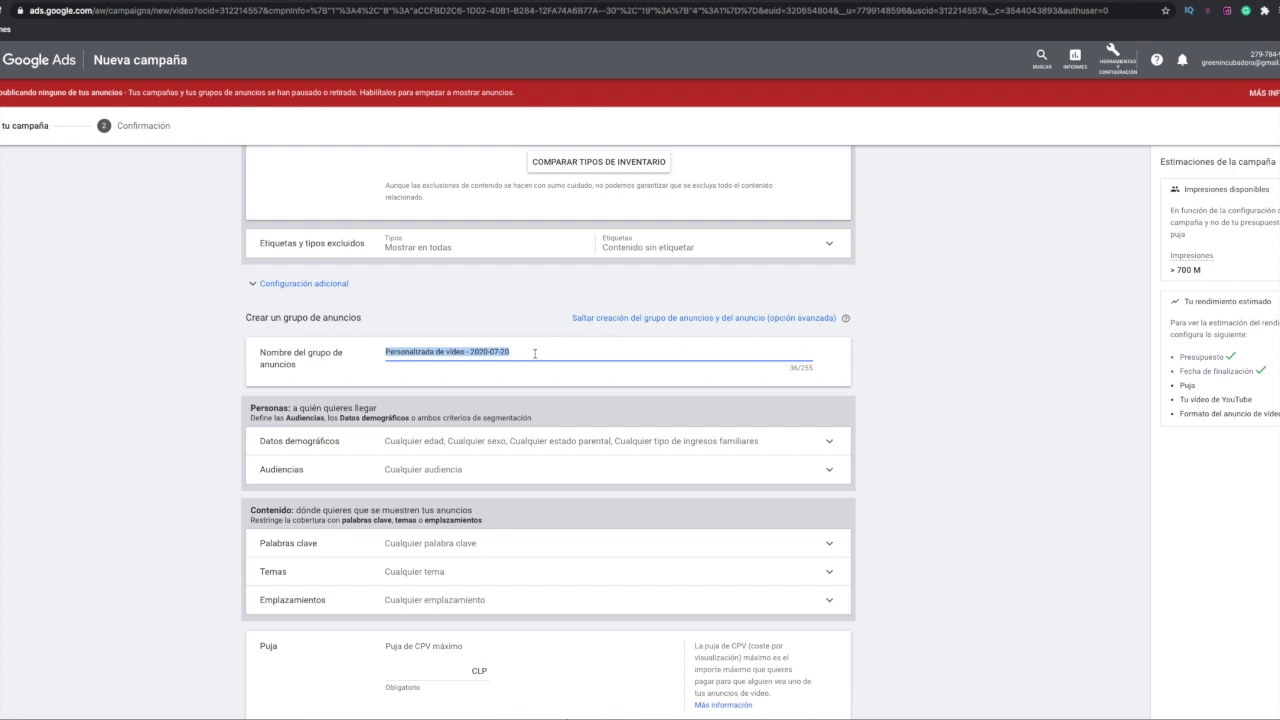
text(J)
key(BackSpace)
text(JONN)
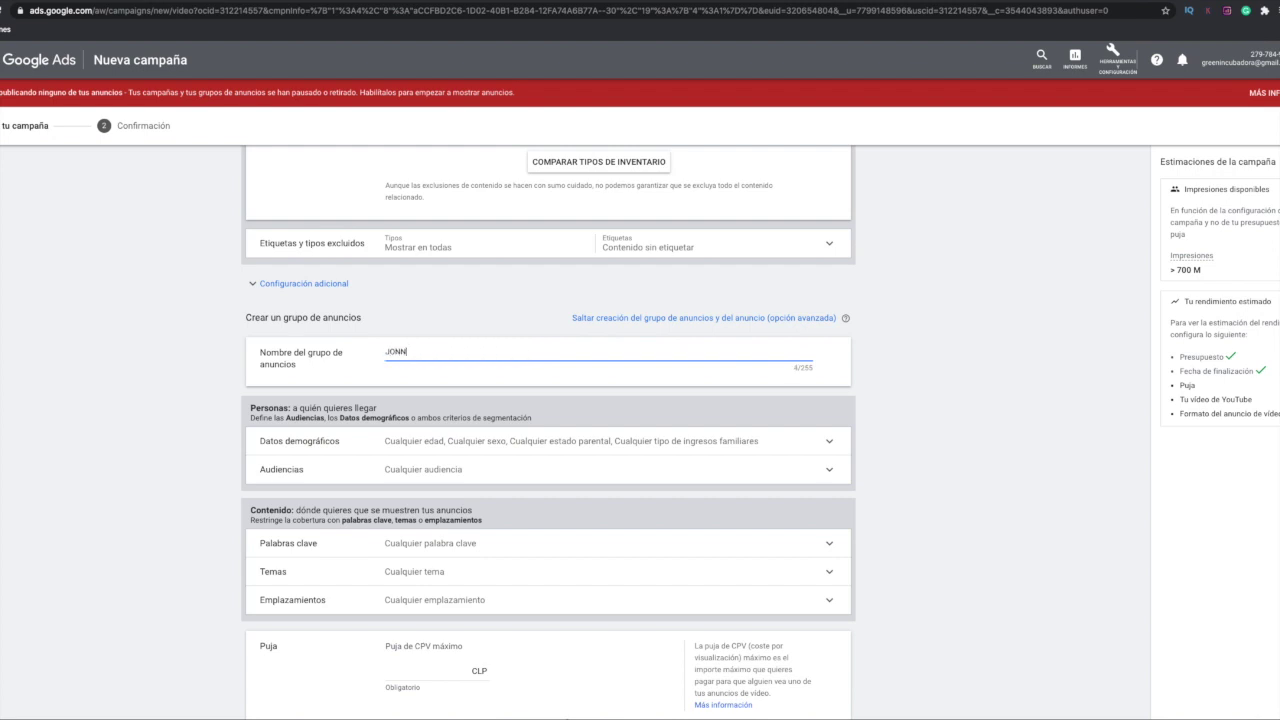
key(BackSpace)
text(HN CRESTANI WEBINAR GRATIS)
- Limit the ad group's demographic targeting to the 25 - 34 age range by excluding all other ages and Desconocida
click(829, 442)
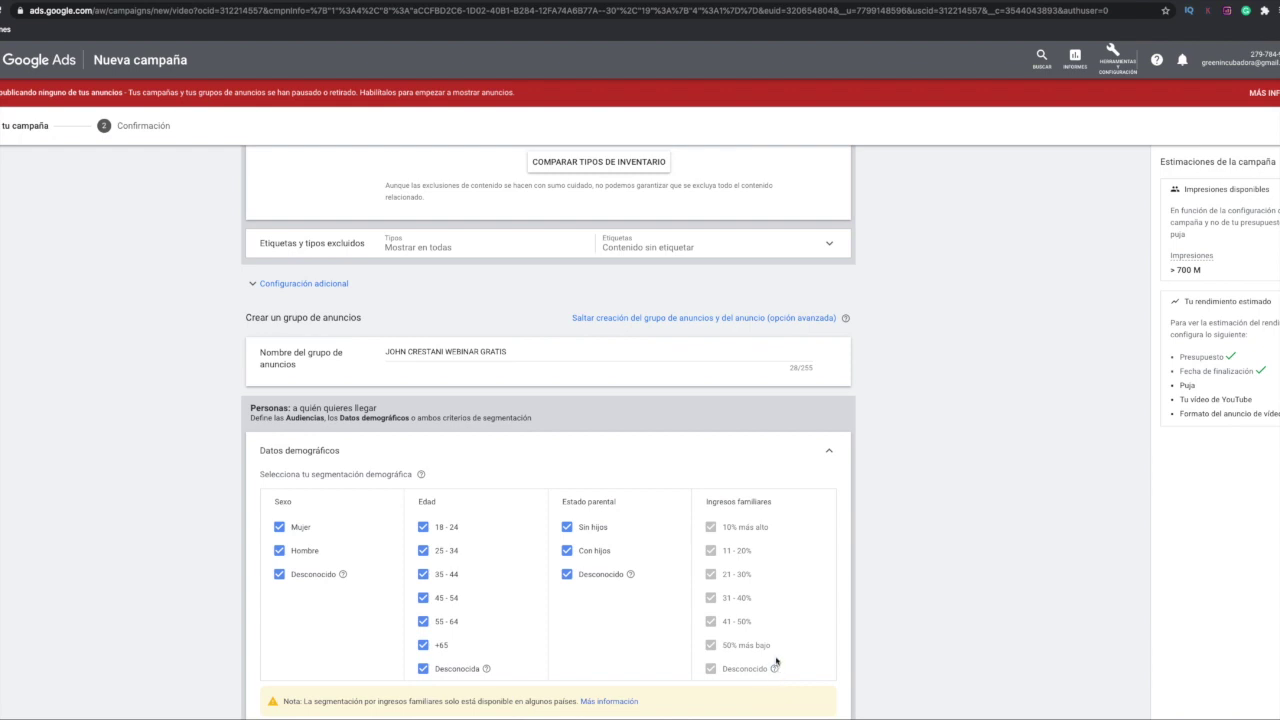
scroll(772, 630, down, 1)
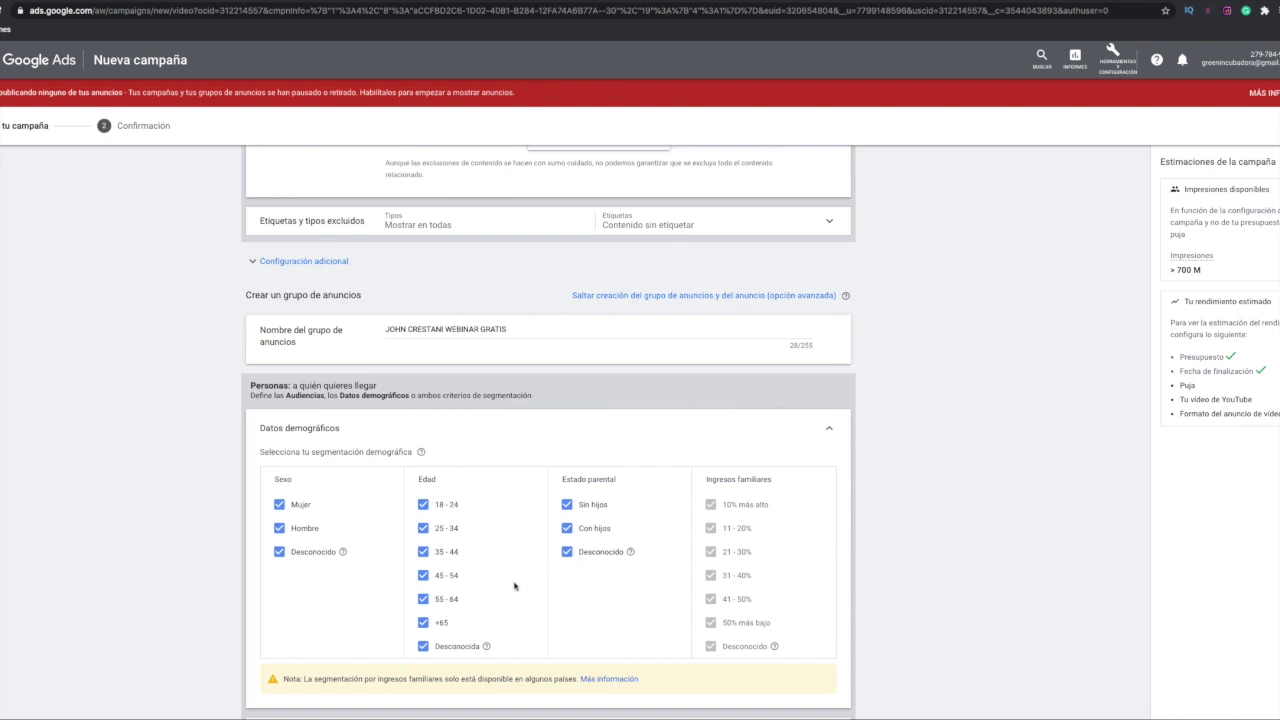
click(422, 506)
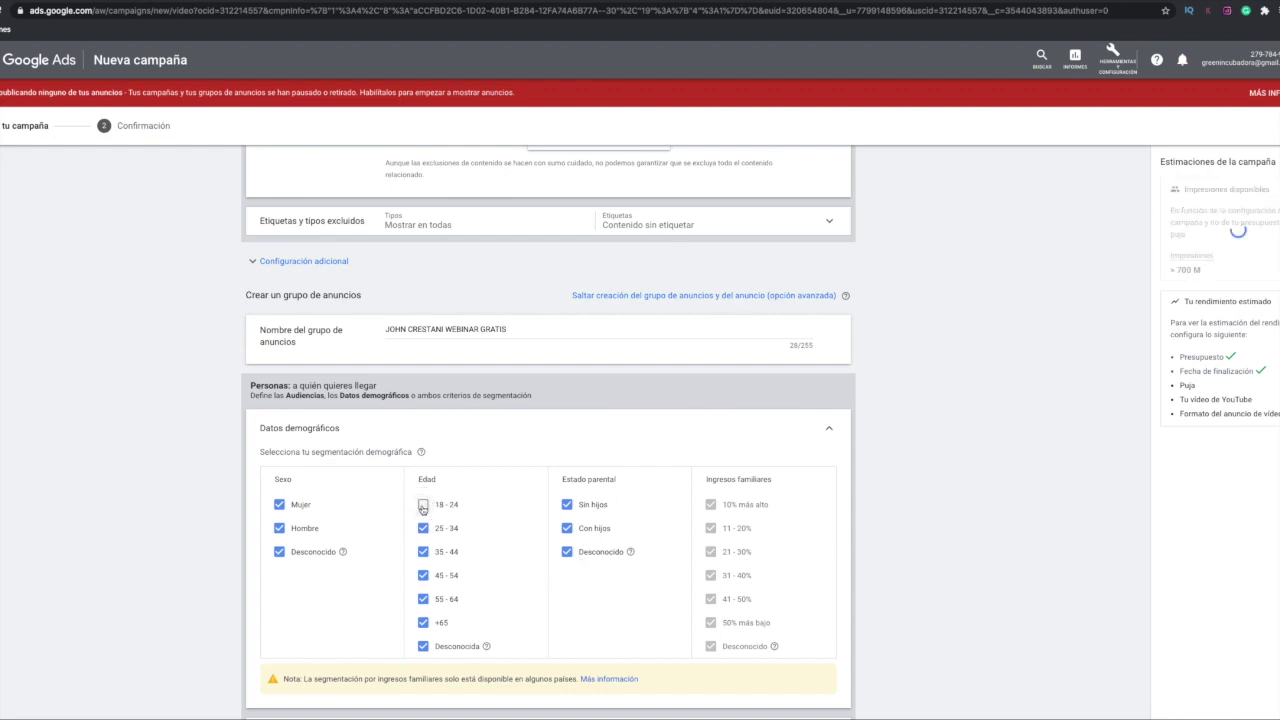
click(424, 576)
click(423, 599)
click(423, 622)
click(423, 648)
click(424, 553)
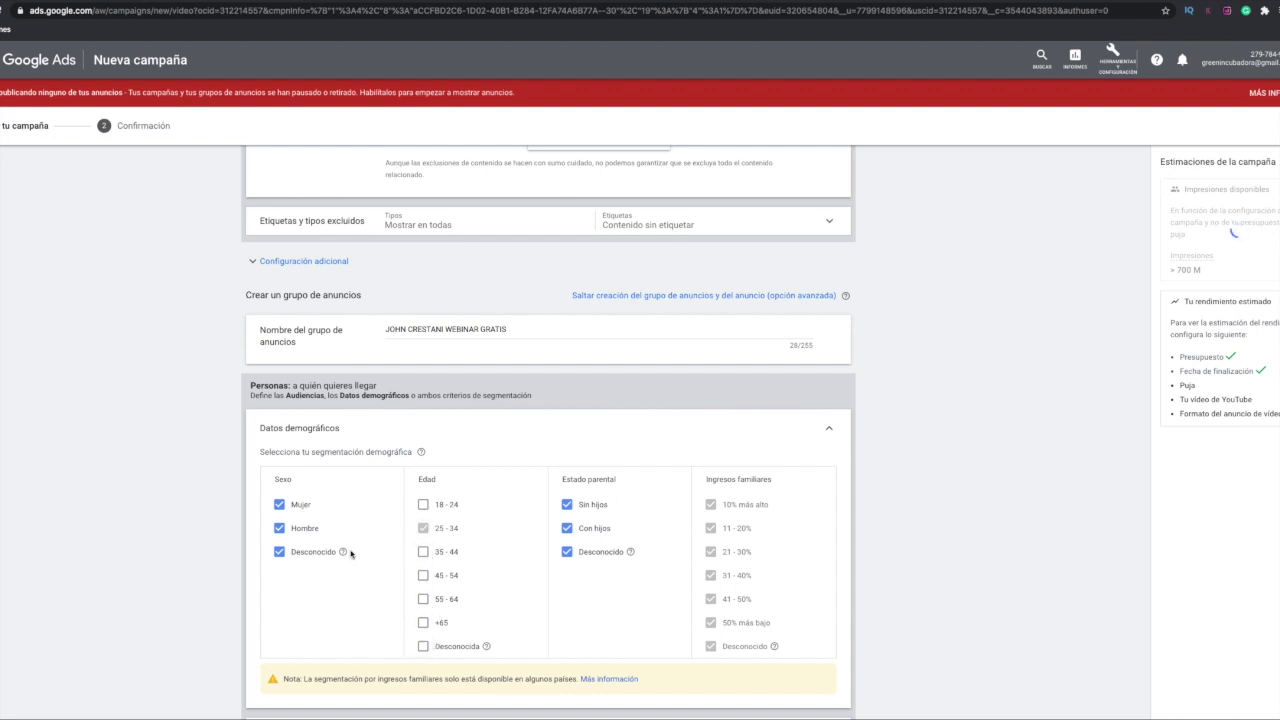
- Limit the ad group's gender targeting to Mujer, excluding Hombre and Desconocido
click(279, 528)
click(280, 552)
click(279, 528)
click(279, 505)
click(280, 505)
click(279, 528)
- Review the audience choices available for the ad group and close the section without selecting any
scroll(447, 605, down, 3)
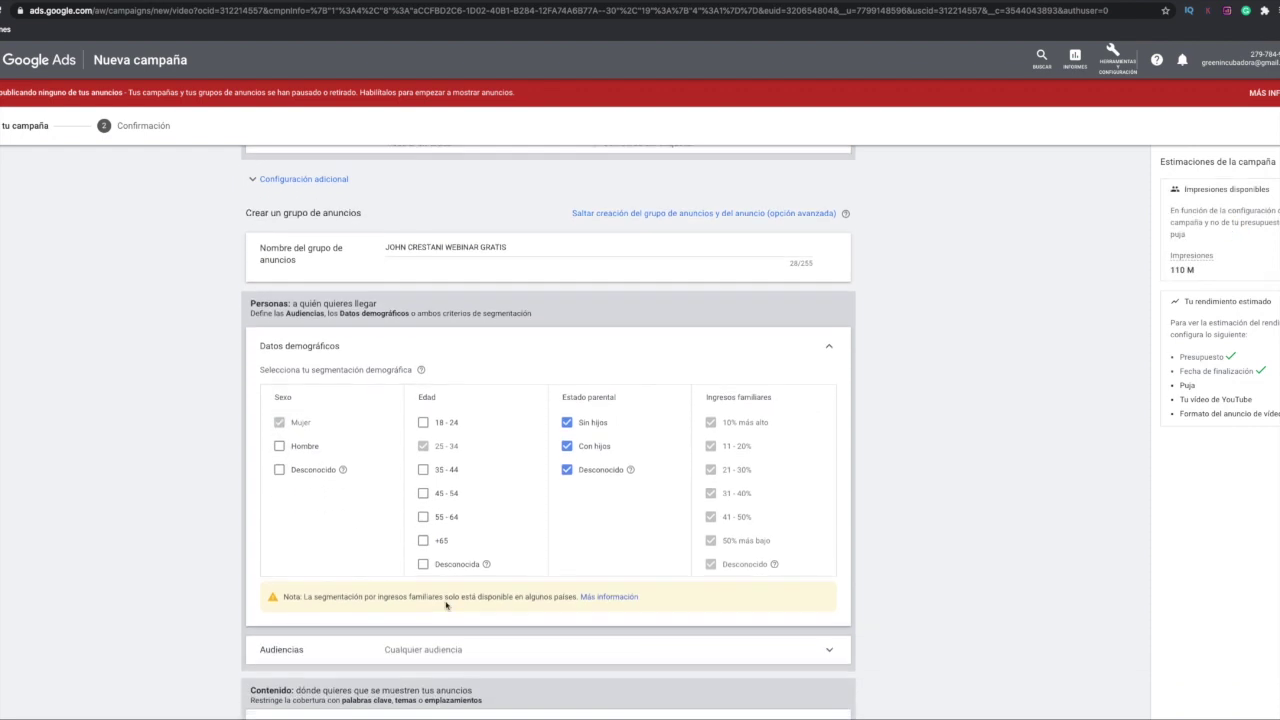
click(830, 506)
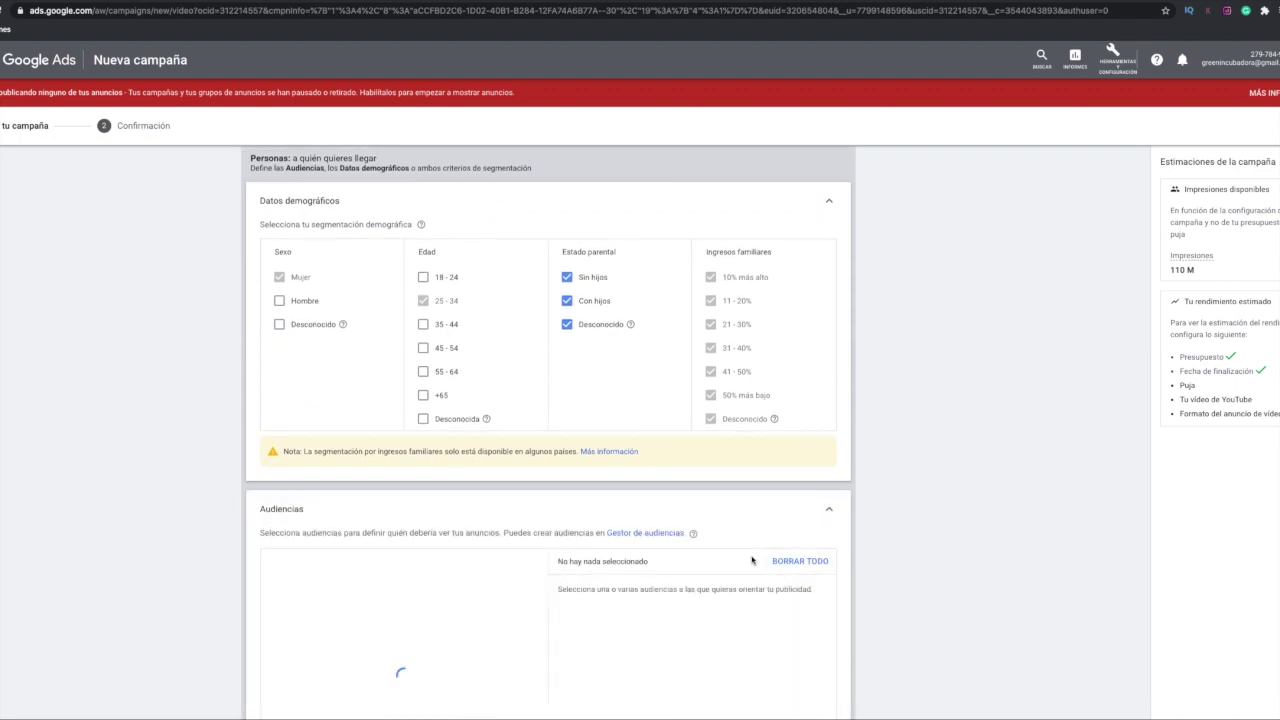
scroll(752, 560, down, 3)
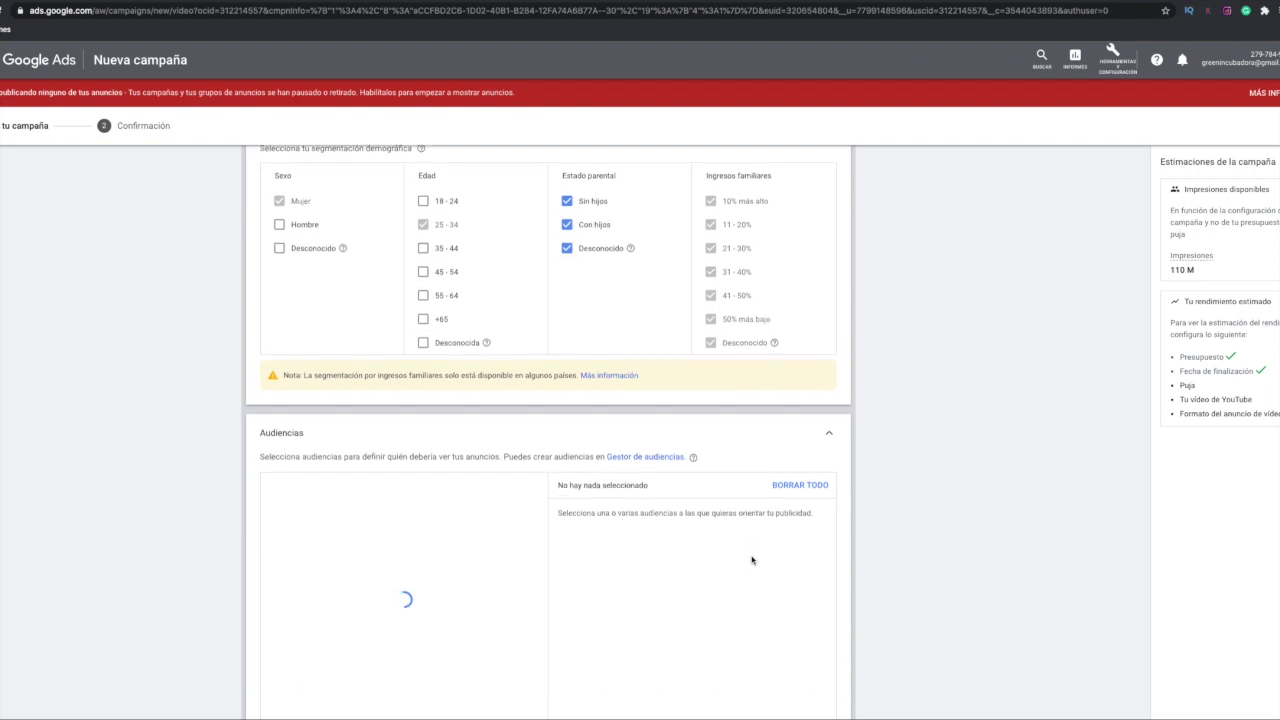
scroll(752, 560, up, 2)
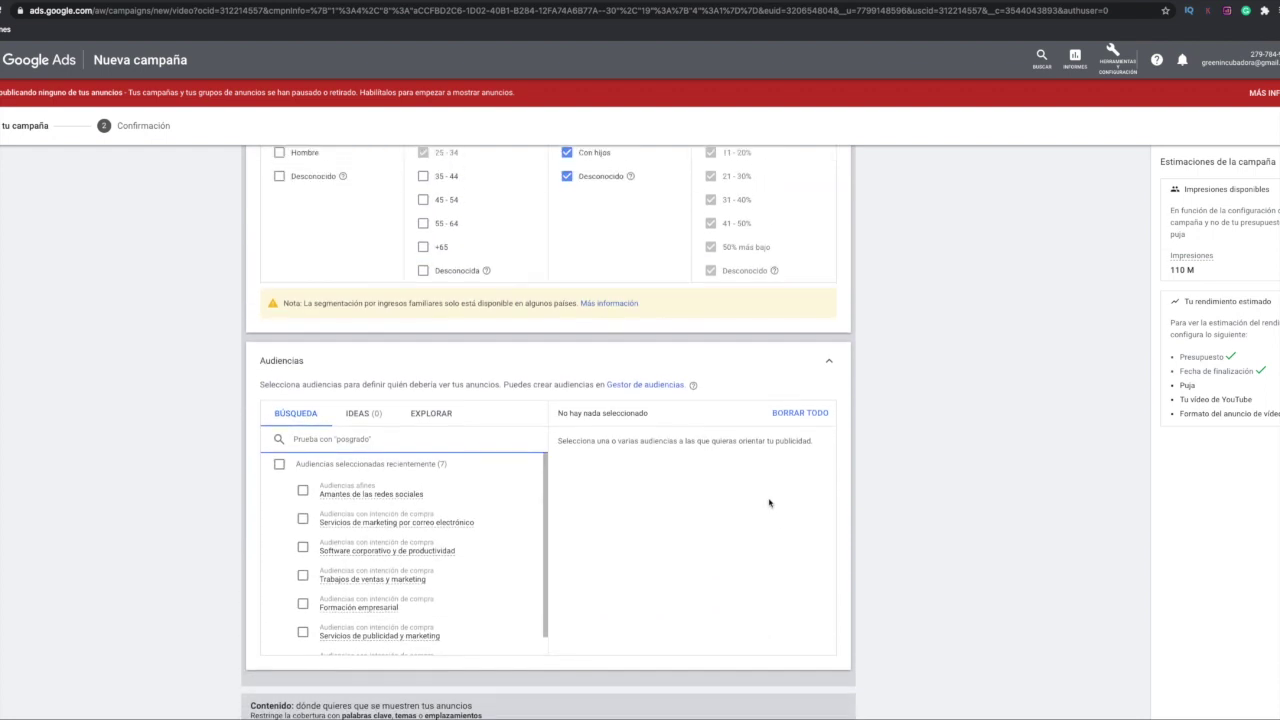
click(828, 380)
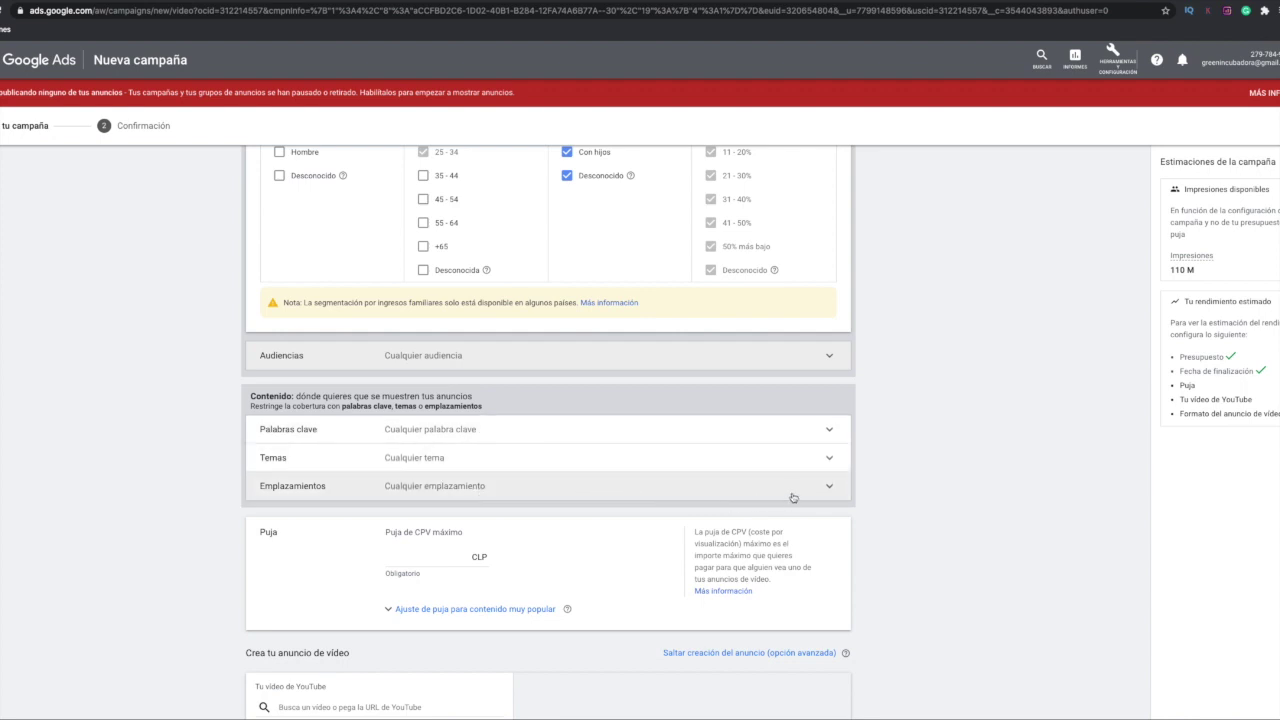
- Open bulk placement entry in the ad group's Emplazamientos section and switch to the Notes list of YouTube links
click(829, 486)
scroll(496, 557, down, 1)
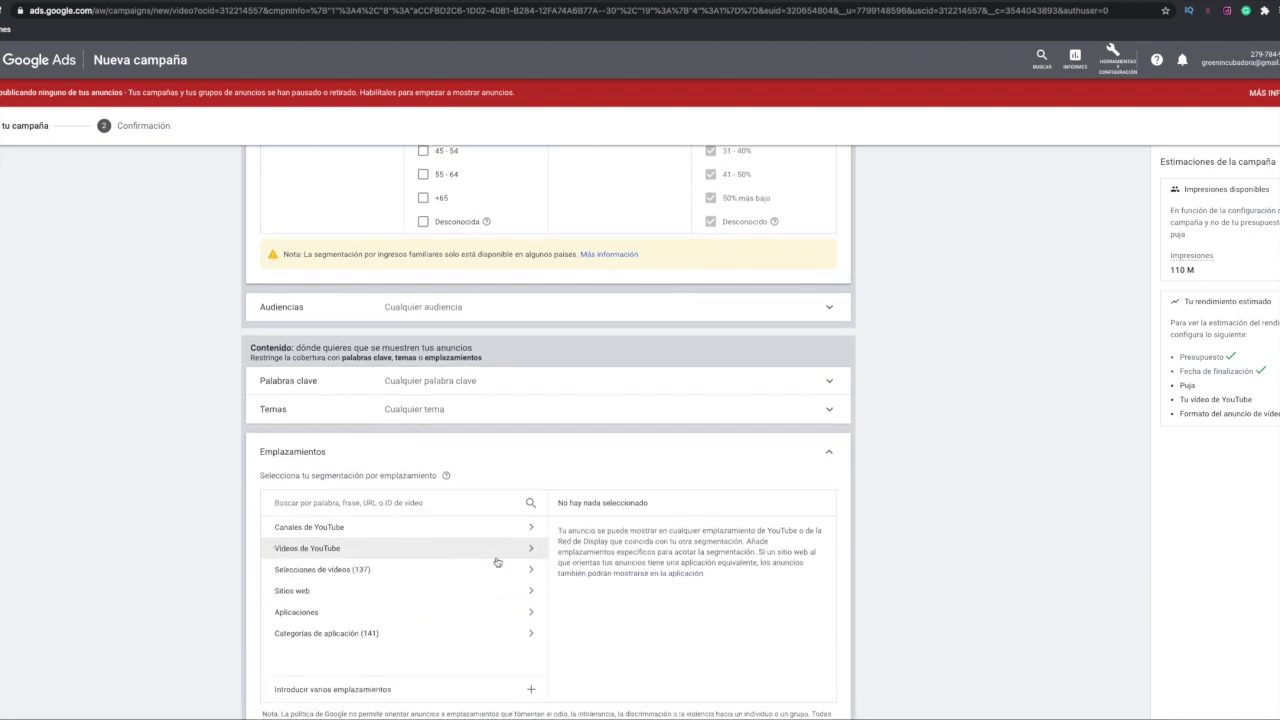
click(319, 512)
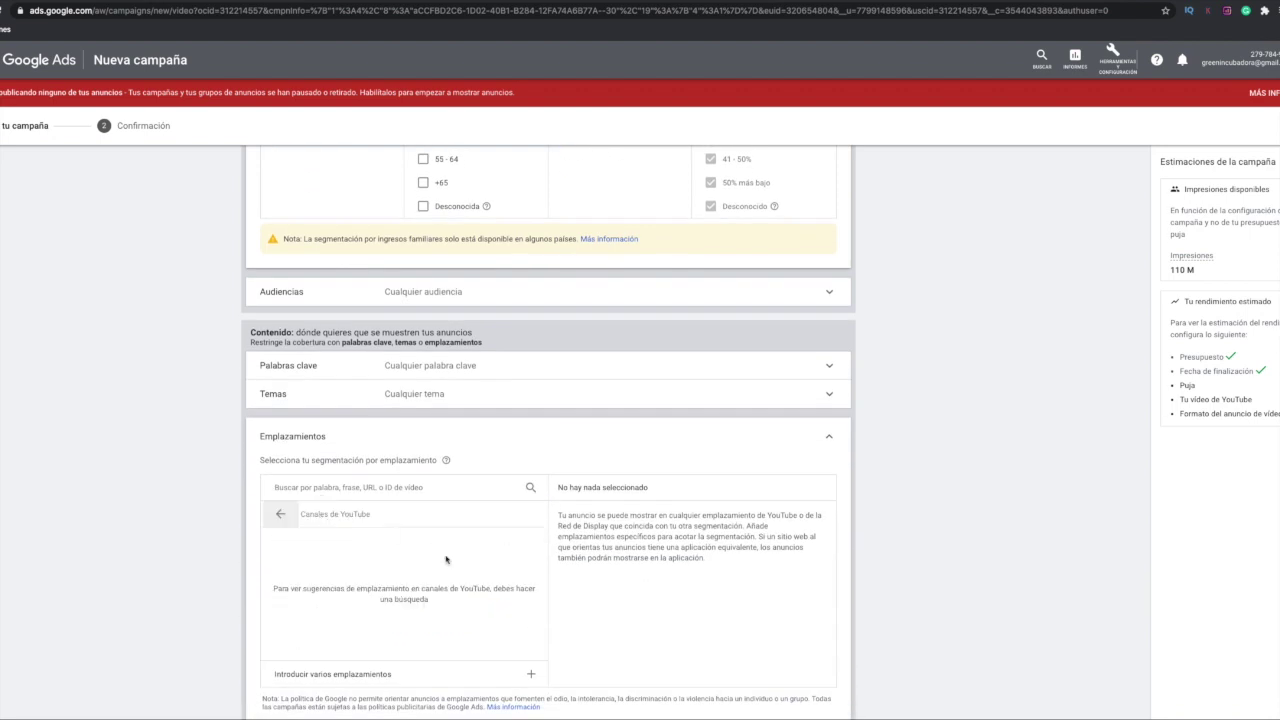
scroll(446, 560, down, 2)
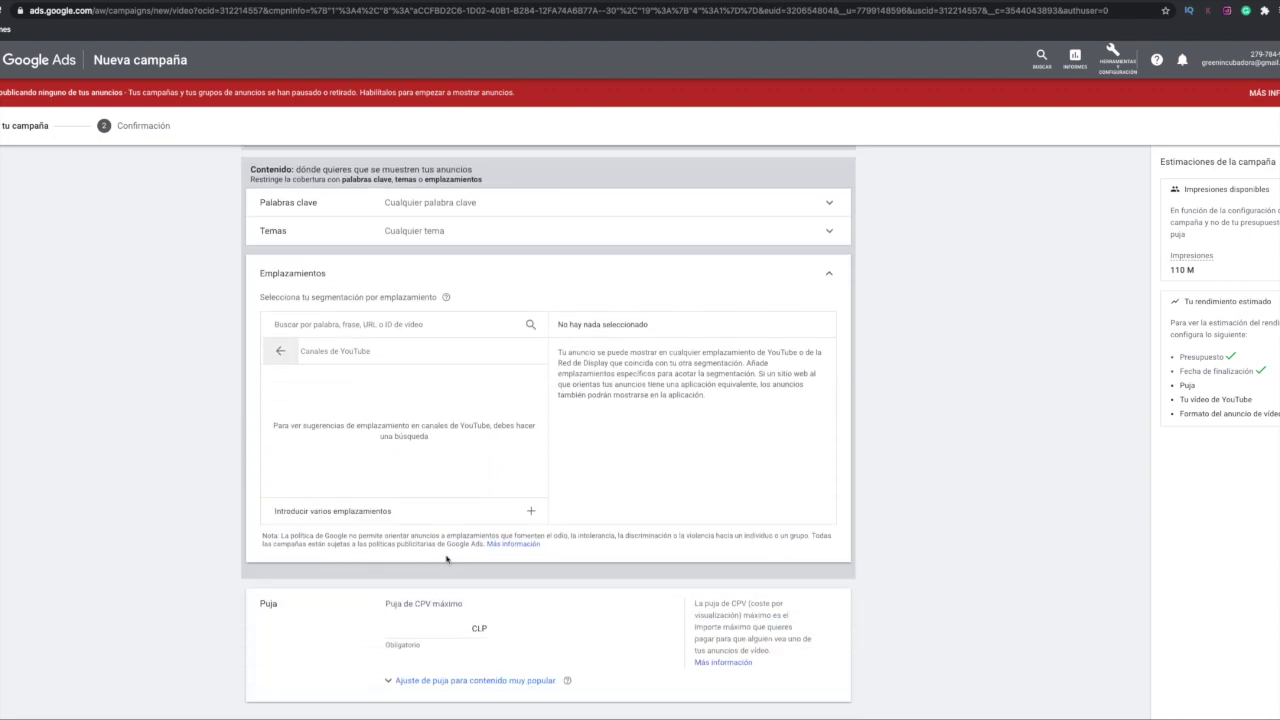
click(531, 512)
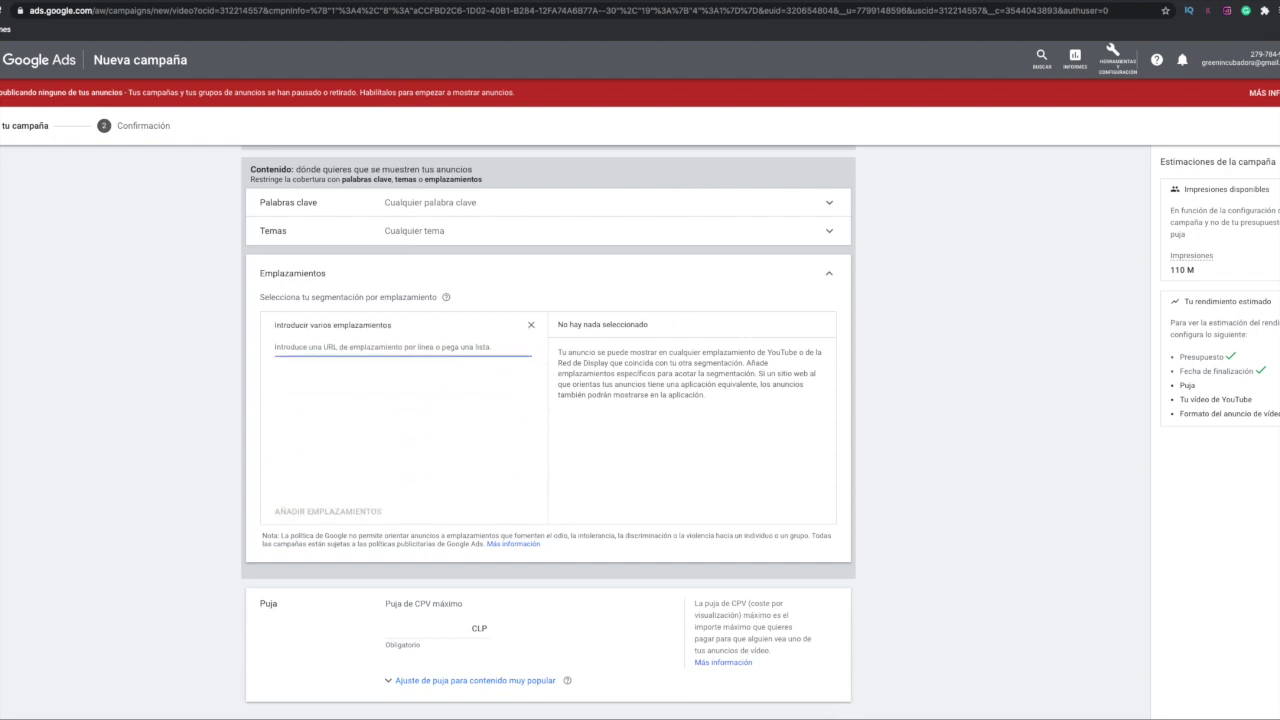
key(super+Tab)
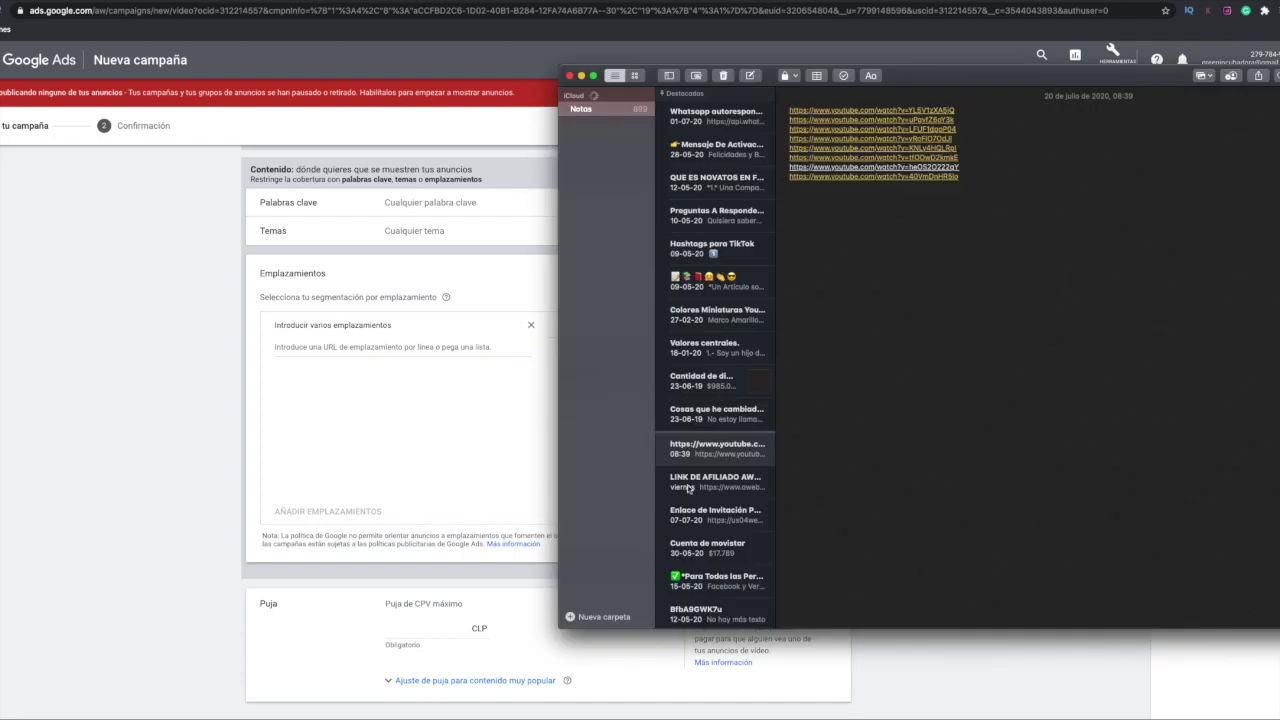
drag(789, 111, 955, 111)
drag(900, 111, 901, 184)
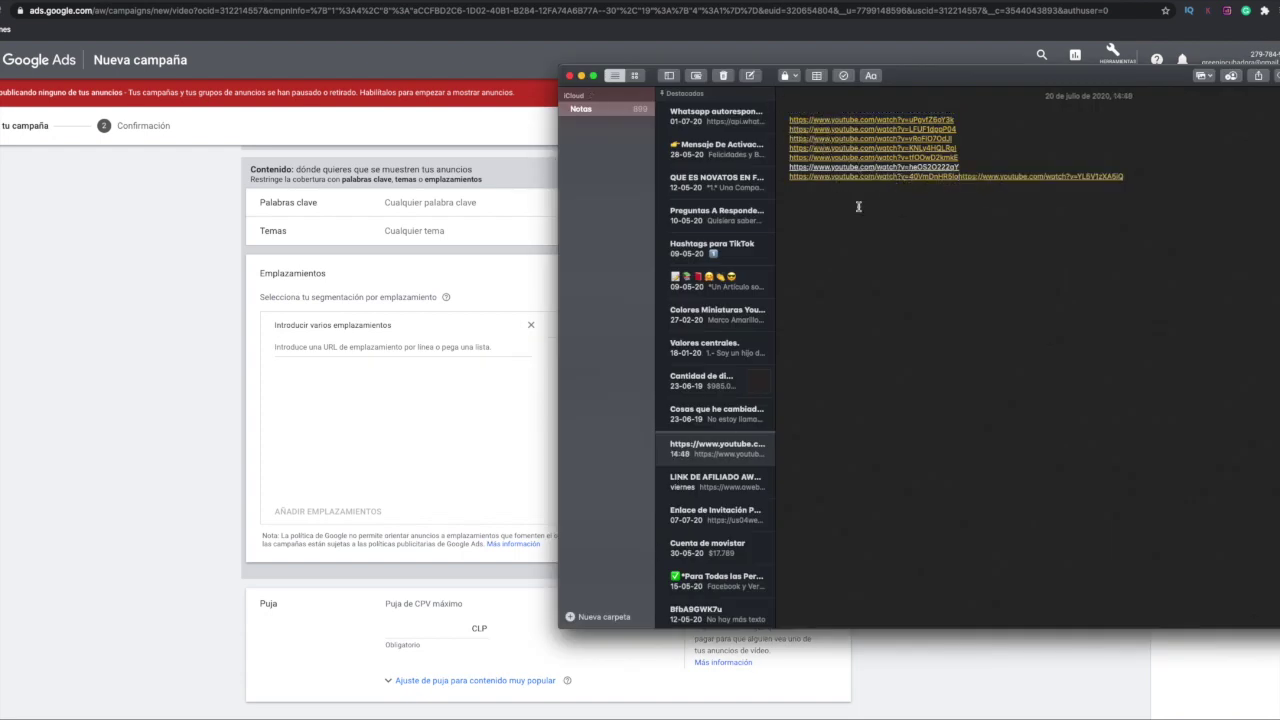
key(super+z)
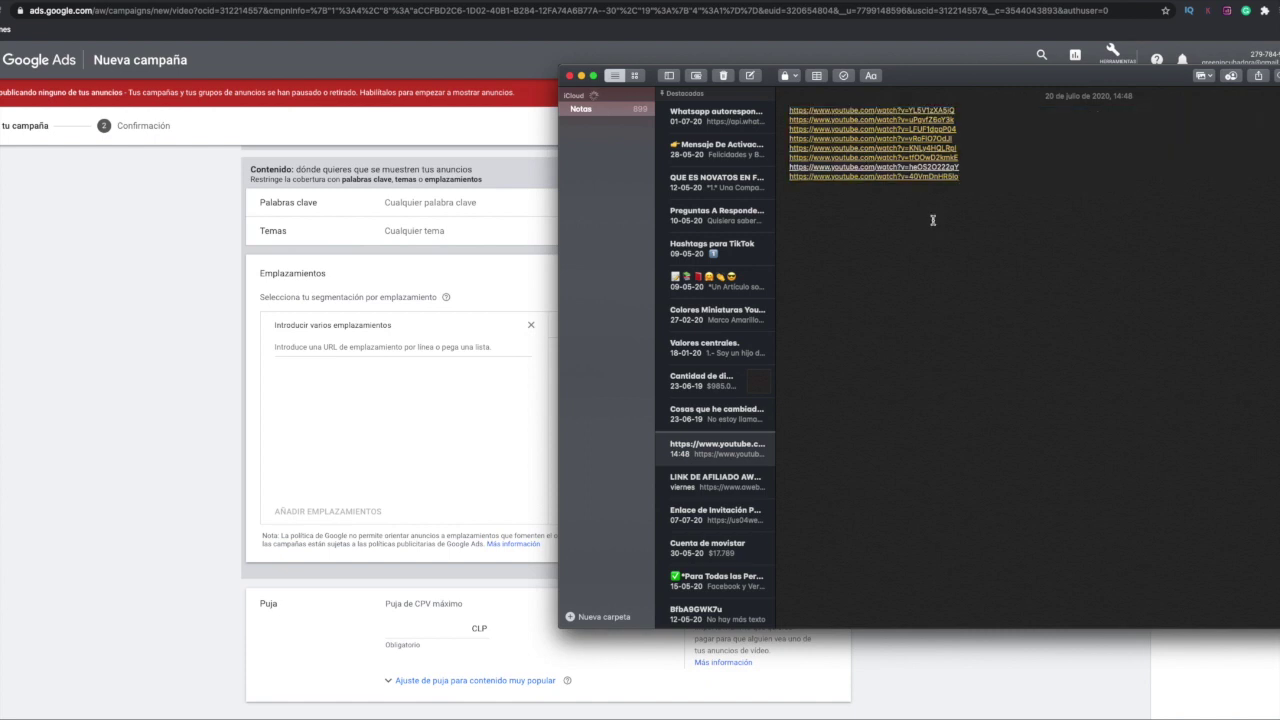
- Copy all eight YouTube video URLs from the note and paste them into the campaign's bulk placement list
click(966, 181)
drag(966, 181, 786, 107)
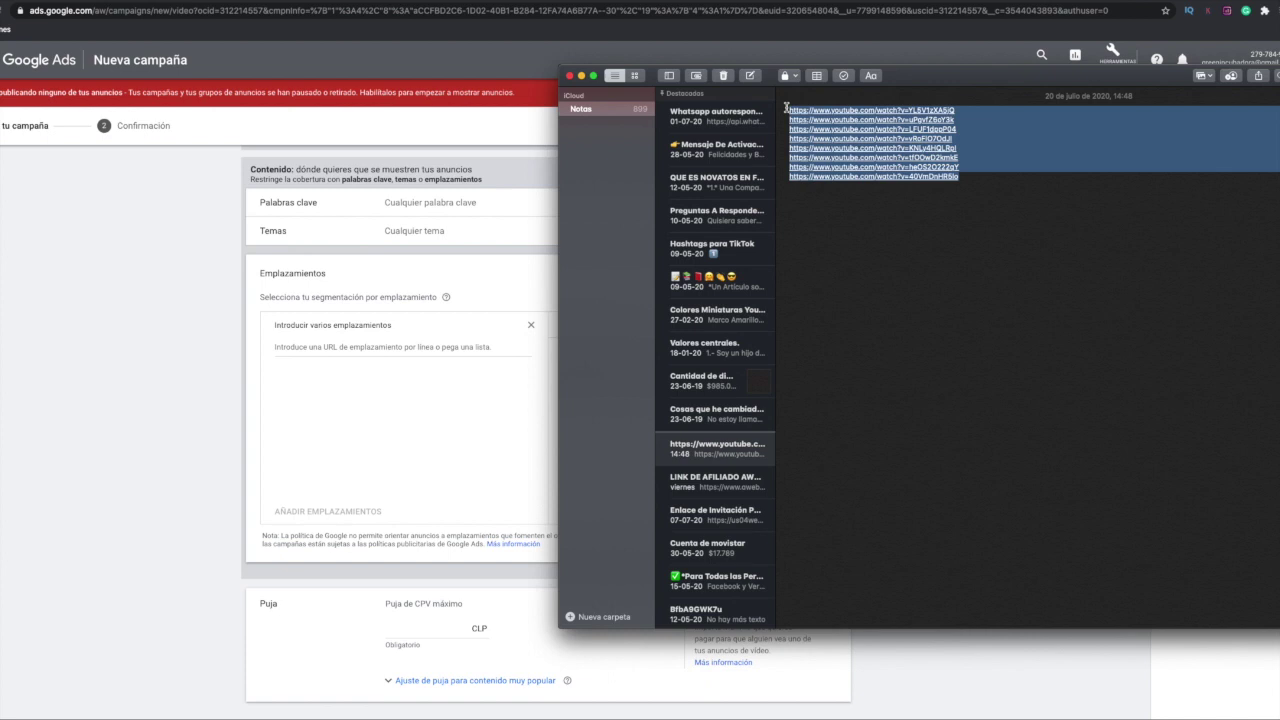
click(317, 436)
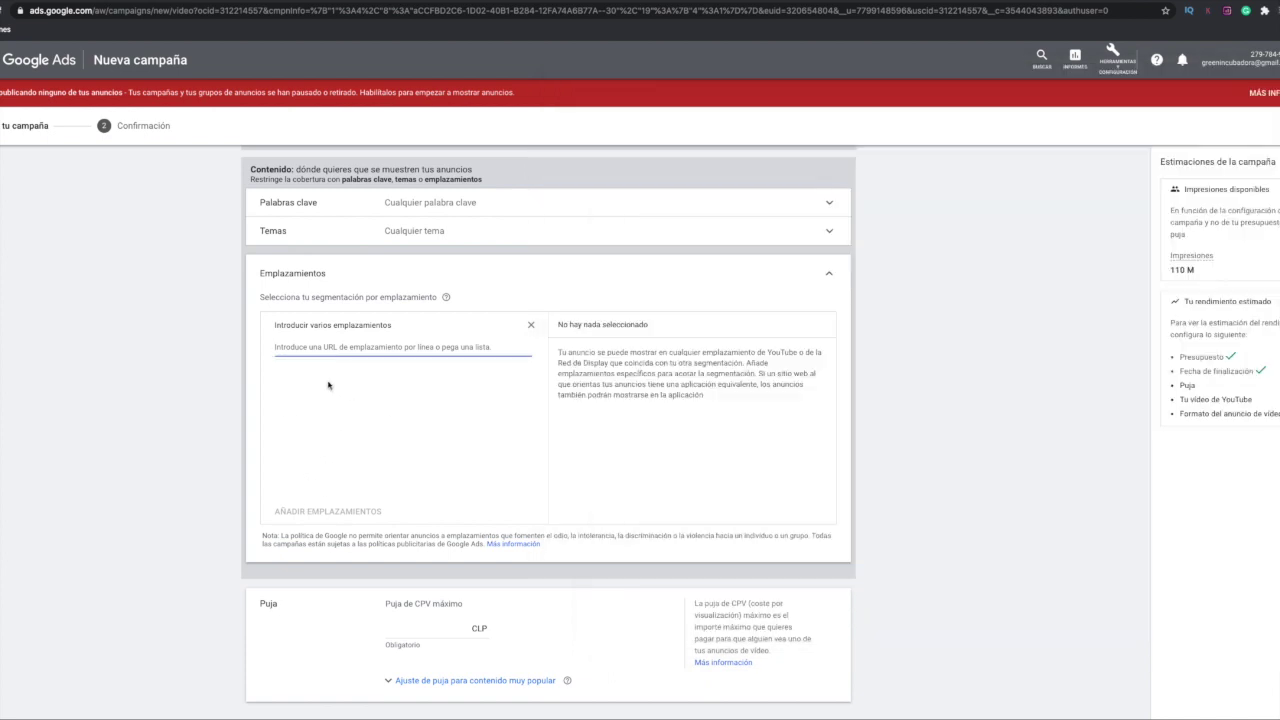
text(https://www.youtube.com/watch?v=YL5V1zXA5iQ https://www.youtube.com/watch?v=uPgvfZ6oY3k https://www.youtube.com/watch?v=LFUF1dppP04 https://www.youtube.com/watch?v=vRoFI70dJI https://www.youtube.com/watch?v=KNLy4HQLRpI https://www.youtube.com/watch?v=tfDOwD2kmkE https://www.youtube.com/watch?v=heOS2O222qY https://www.youtube.com/watch?v=40VmDnHR5lo)
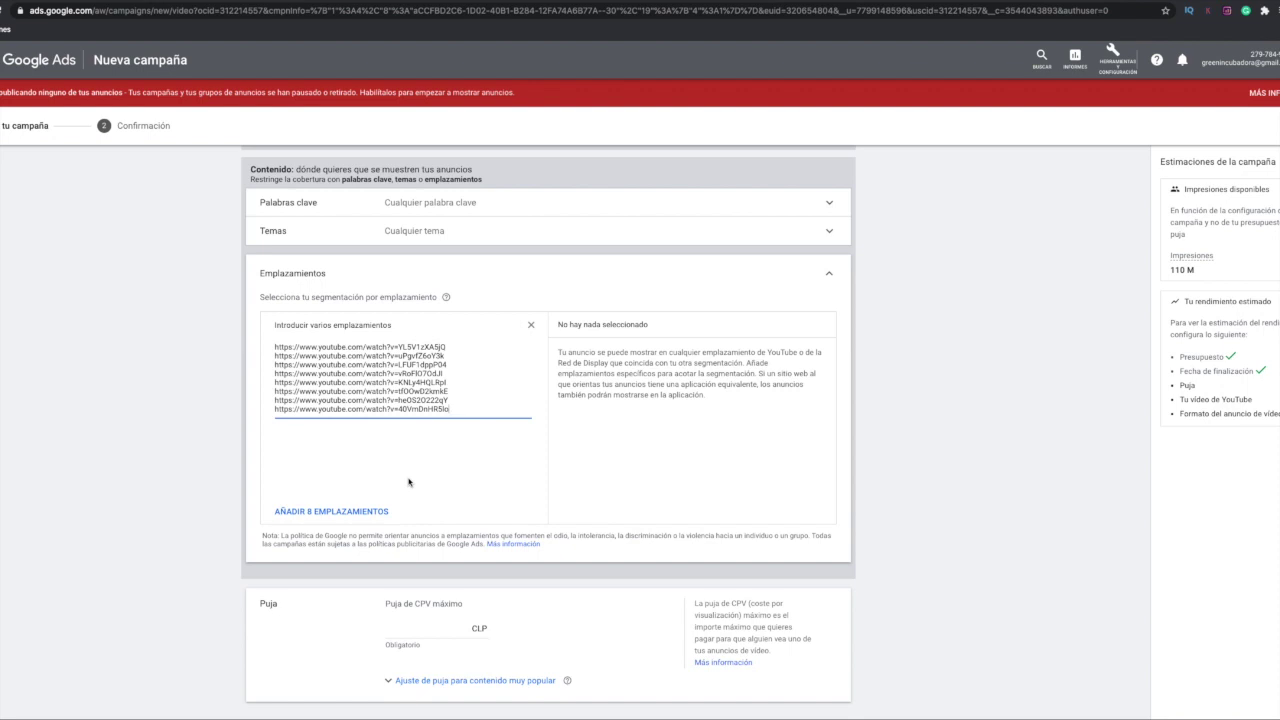
- Try several amounts for the maximum CPV bid, ending with 5 CLP
click(428, 634)
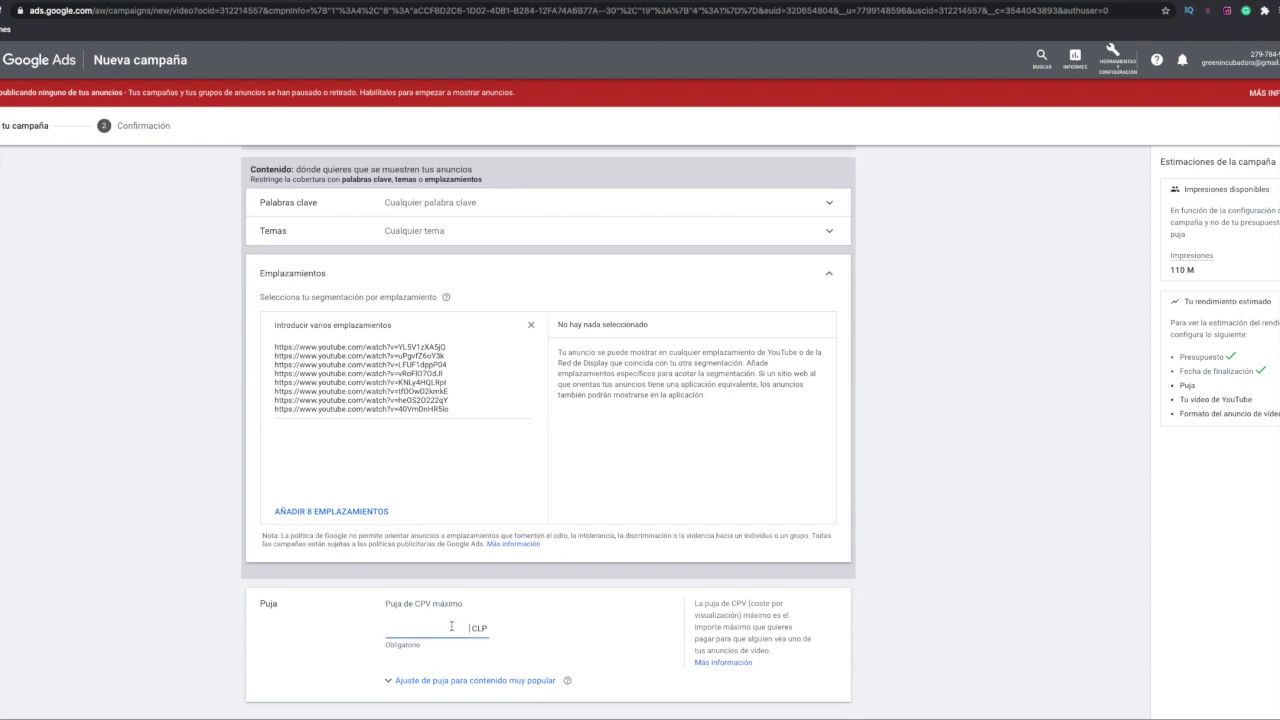
text(0)
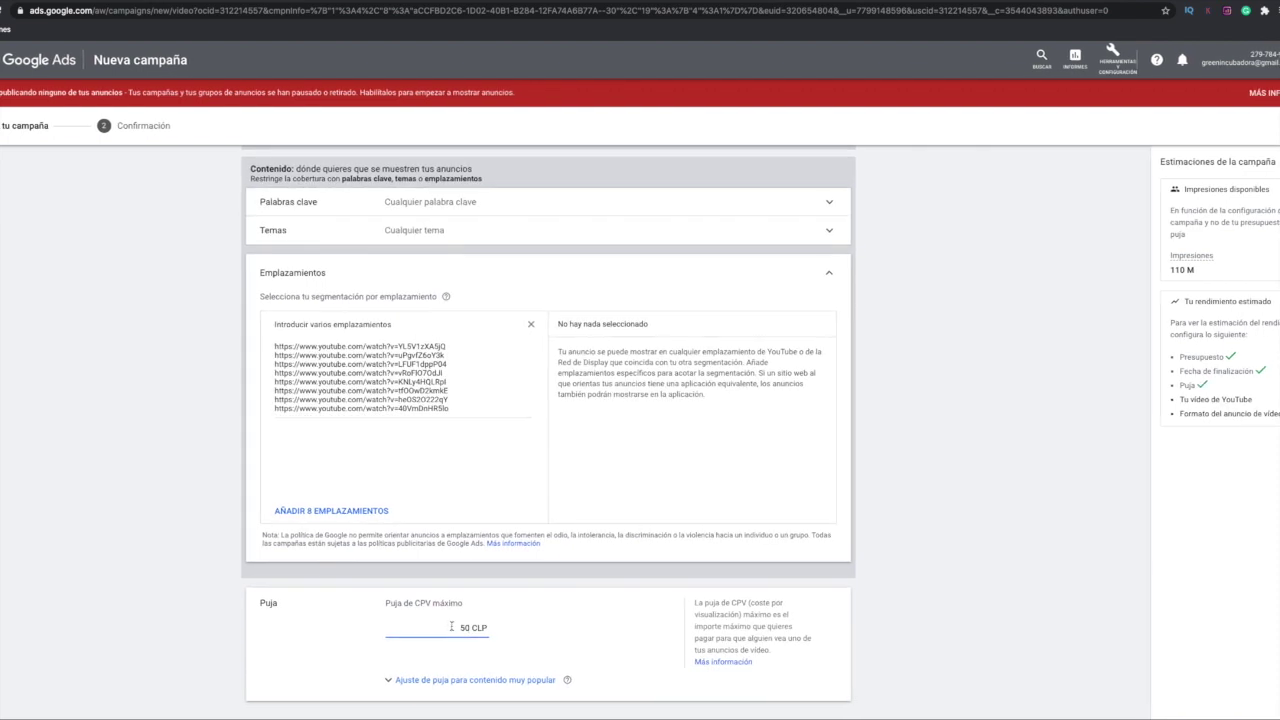
key(BackSpace)
key(BackSpace)
text(0)
key(BackSpace)
text(0)
key(BackSpace)
text(5)
key(BackSpace)
text(0)
scroll(380, 645, down, 1)
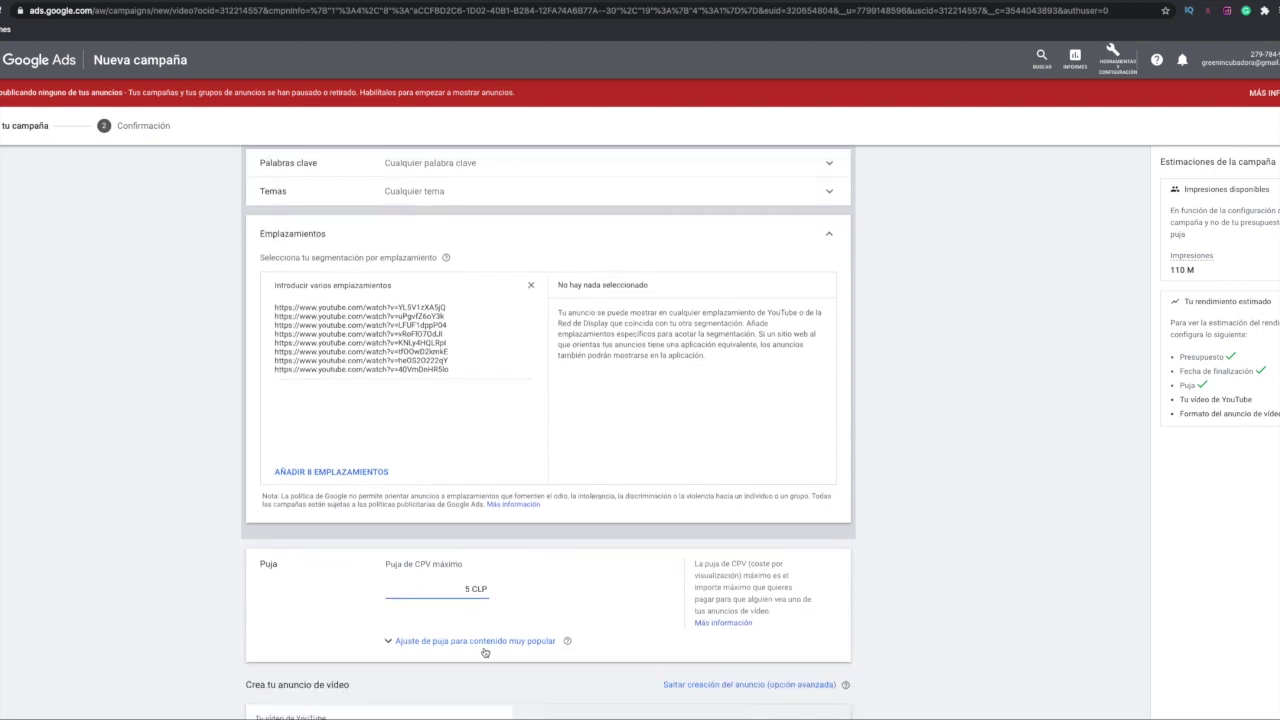
- Expand the bid adjustment for very popular content and set the maximum CPV bid to 425 CLP
click(390, 618)
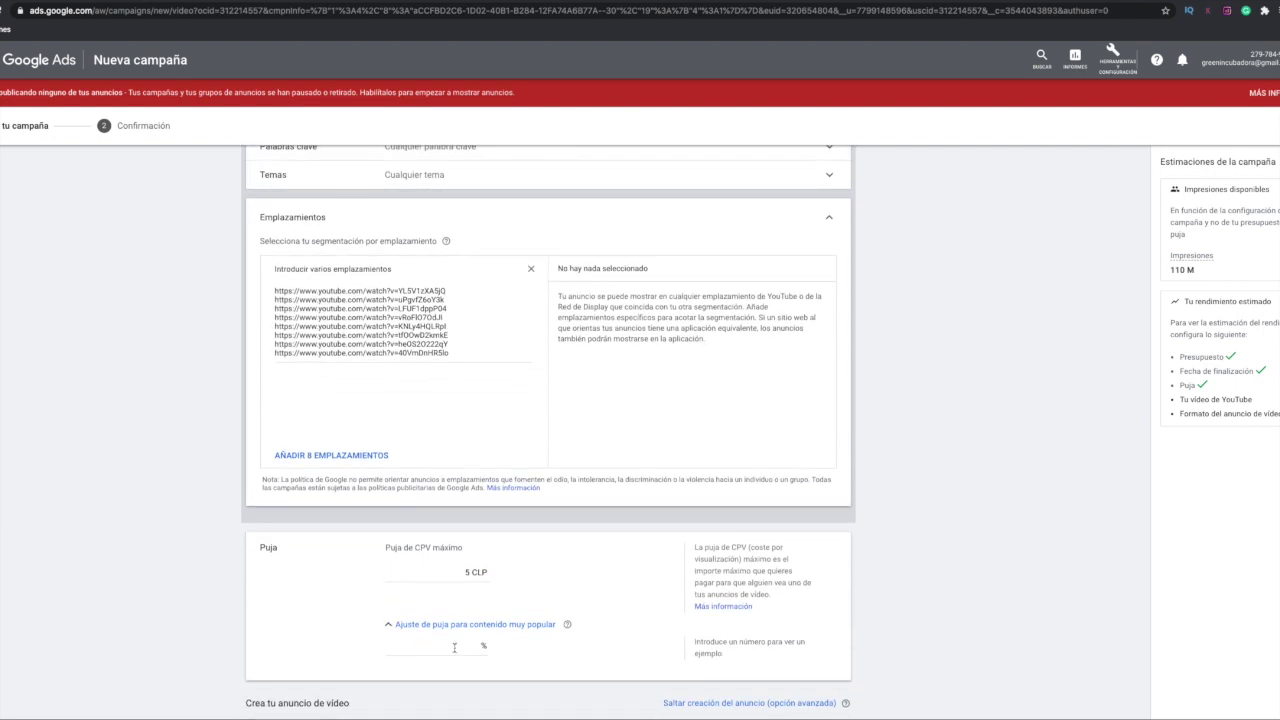
click(472, 572)
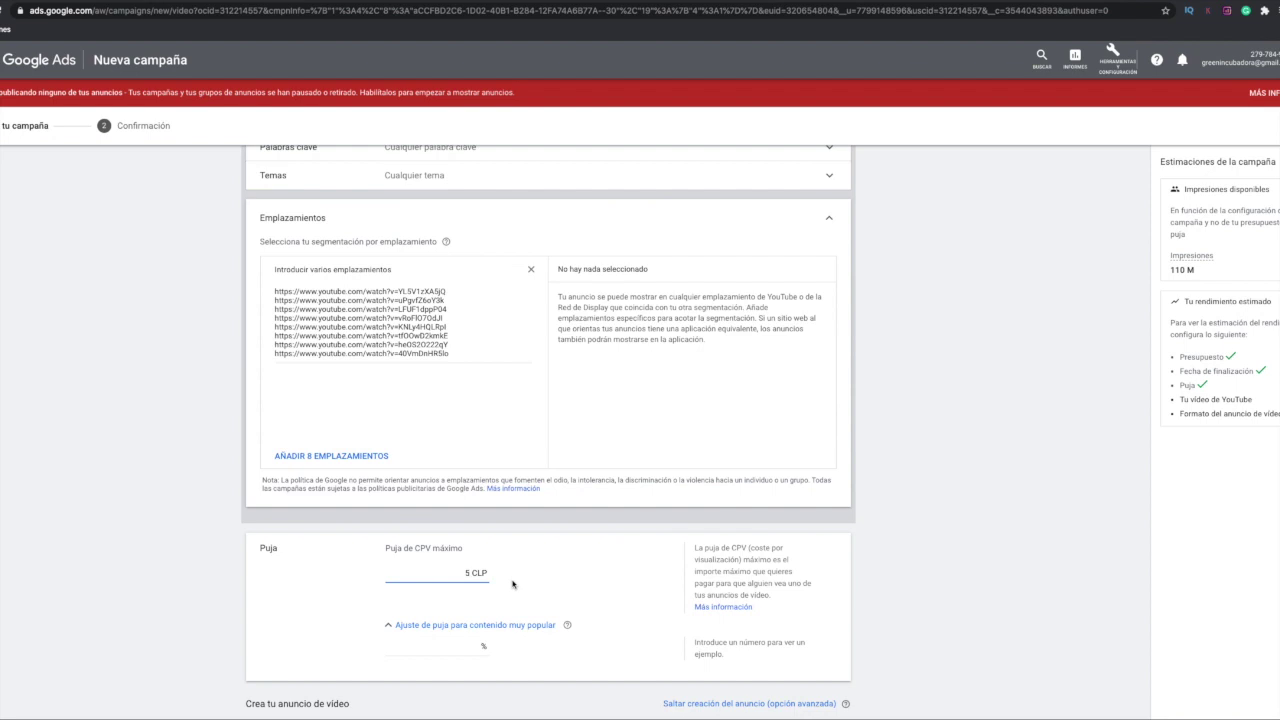
key(BackSpace)
text(42)
click(605, 629)
- Activate the ad's YouTube video search field and open YouTube in a new browser tab
scroll(609, 586, down, 1)
scroll(609, 586, down, 1)
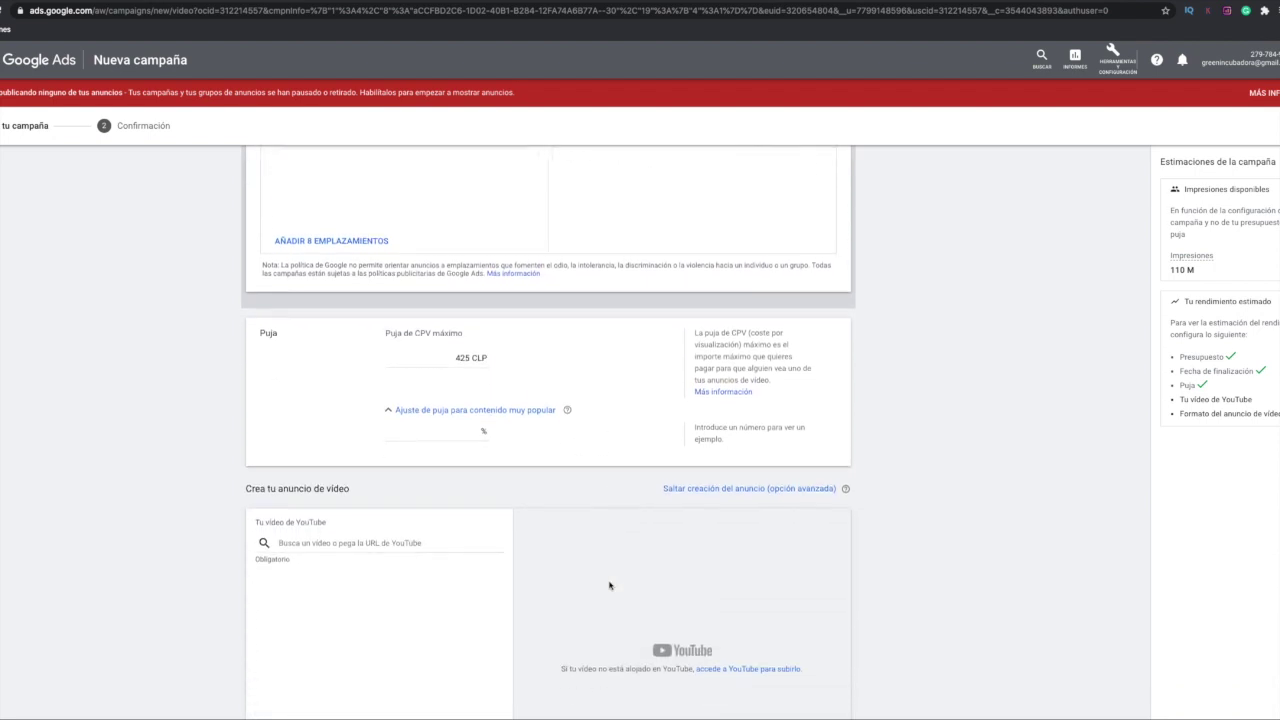
scroll(614, 580, down, 1)
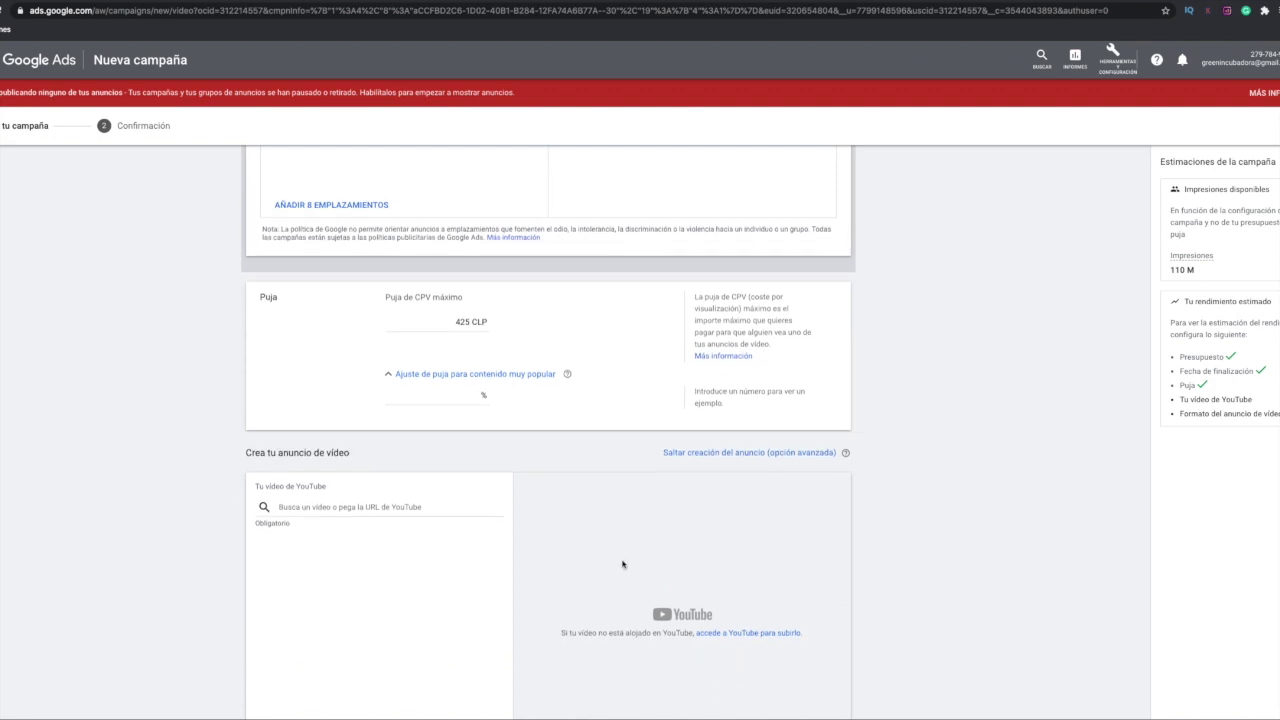
click(344, 507)
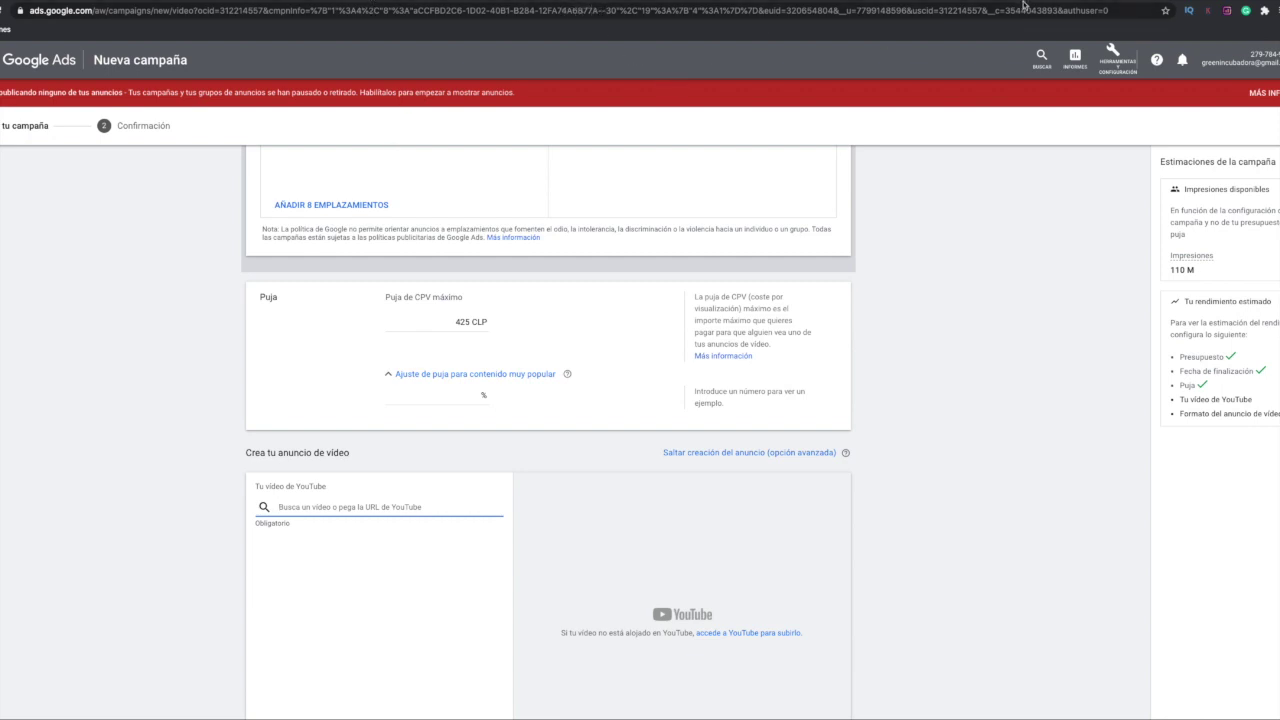
key(ctrl+t)
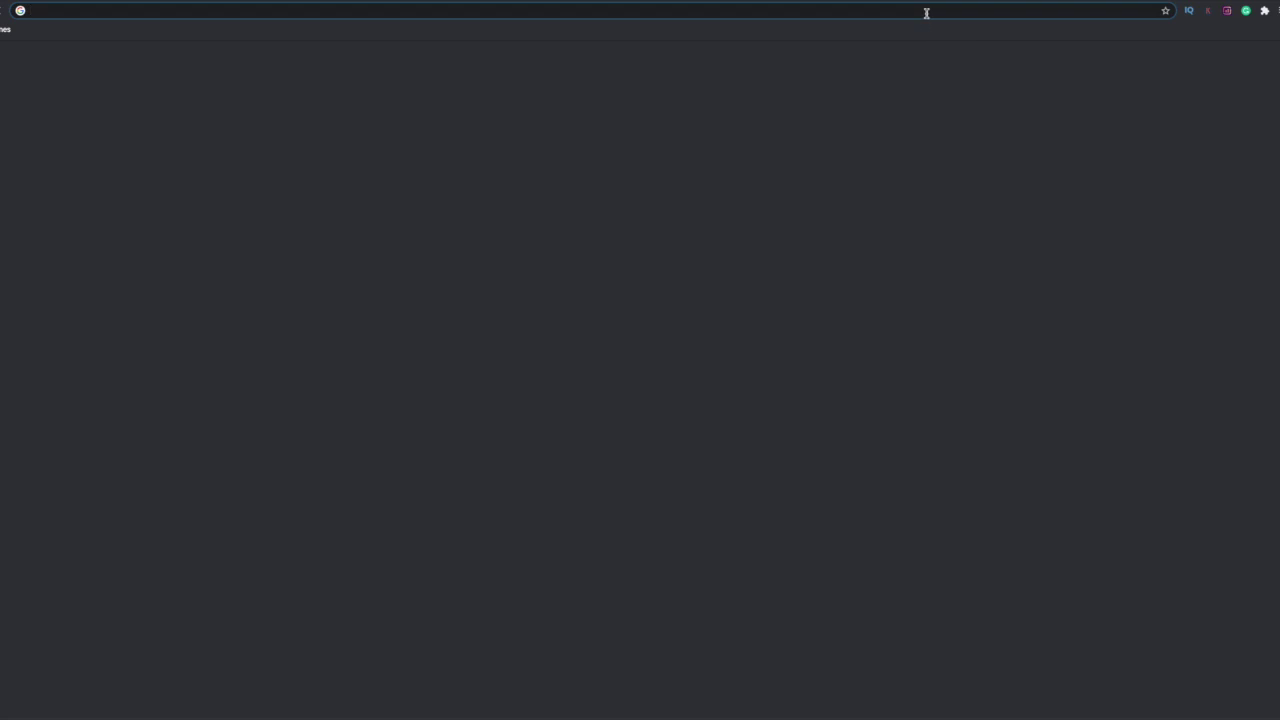
click(926, 13)
text(youtube)
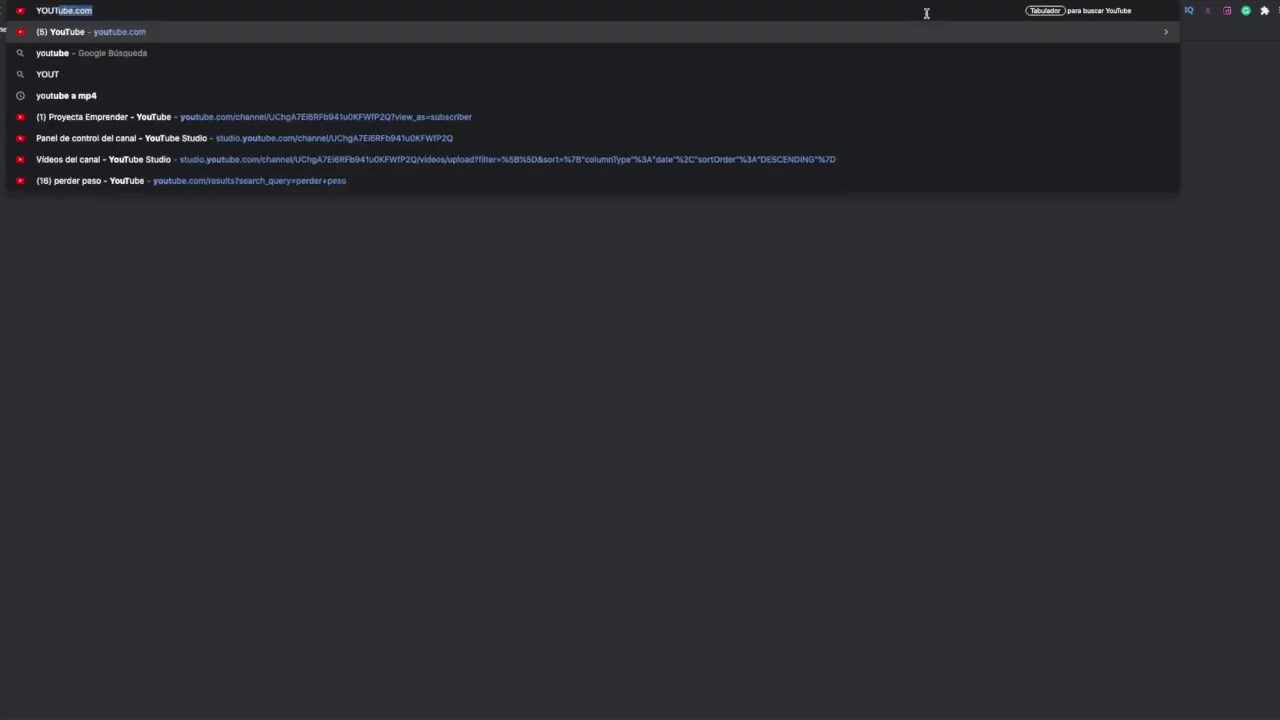
key(Return)
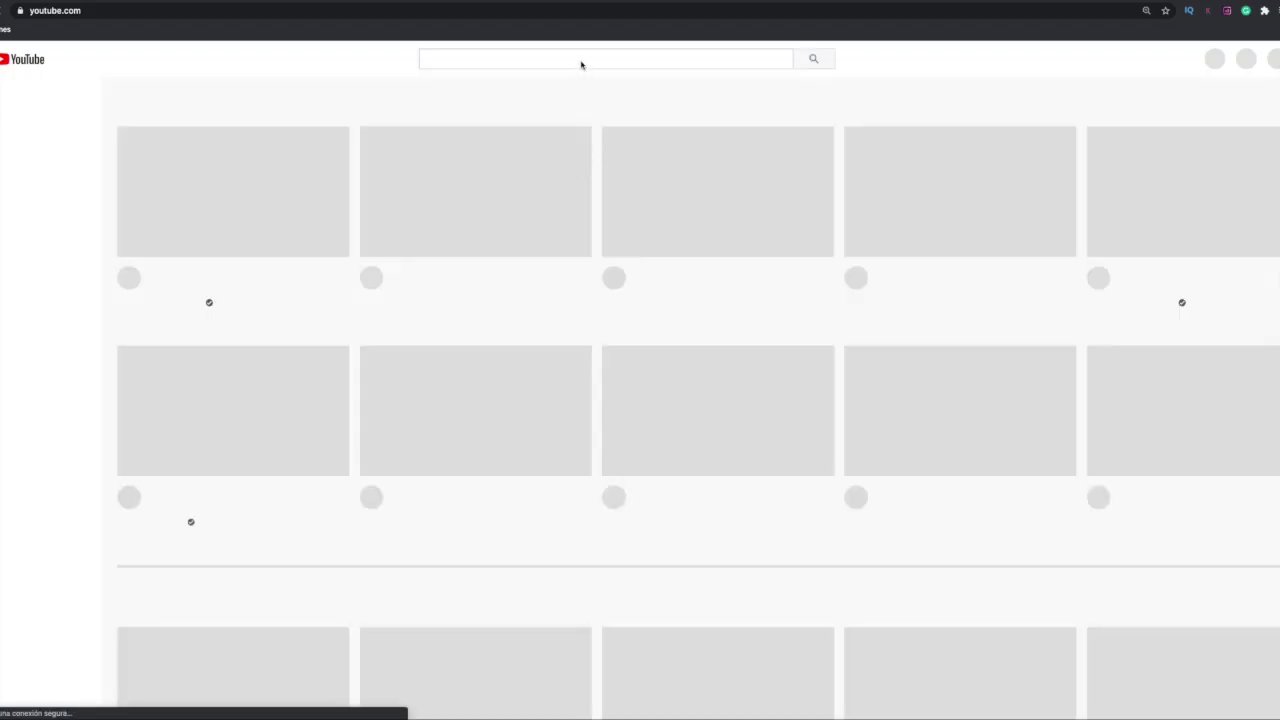
- Search YouTube for the product vendor's full name followed by promo video, using the matching suggestion
click(590, 58)
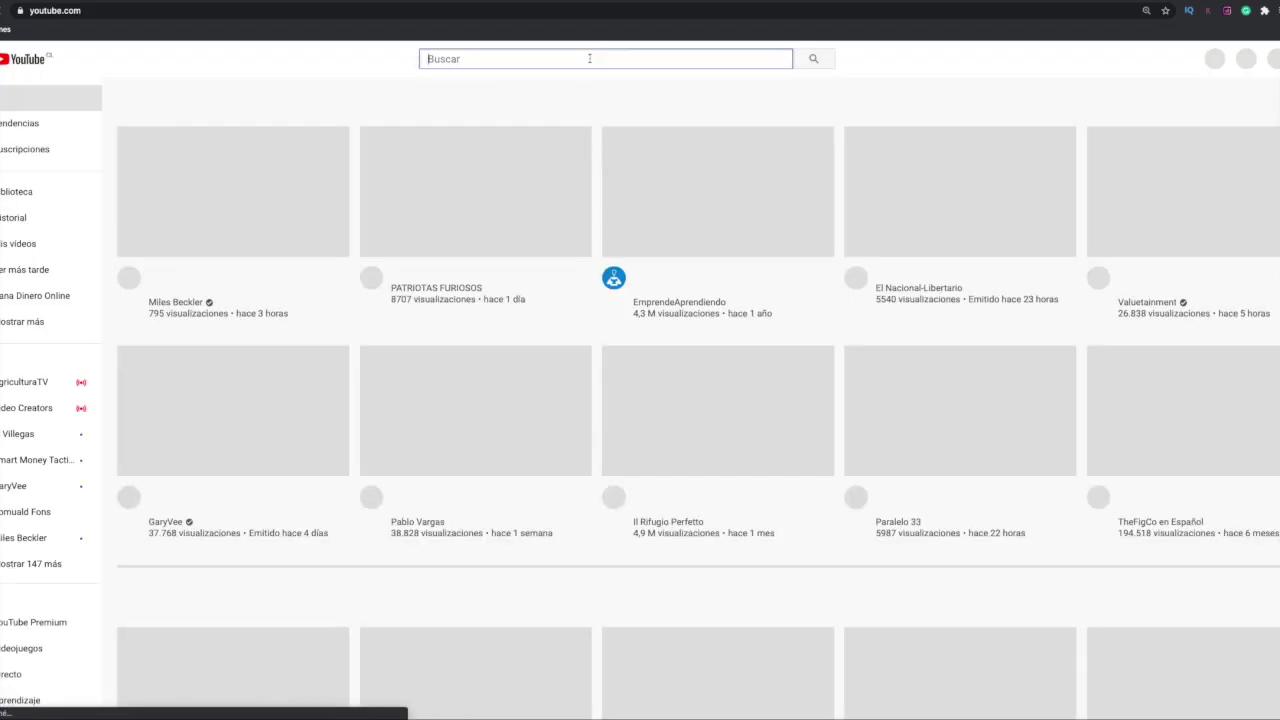
text(JO)
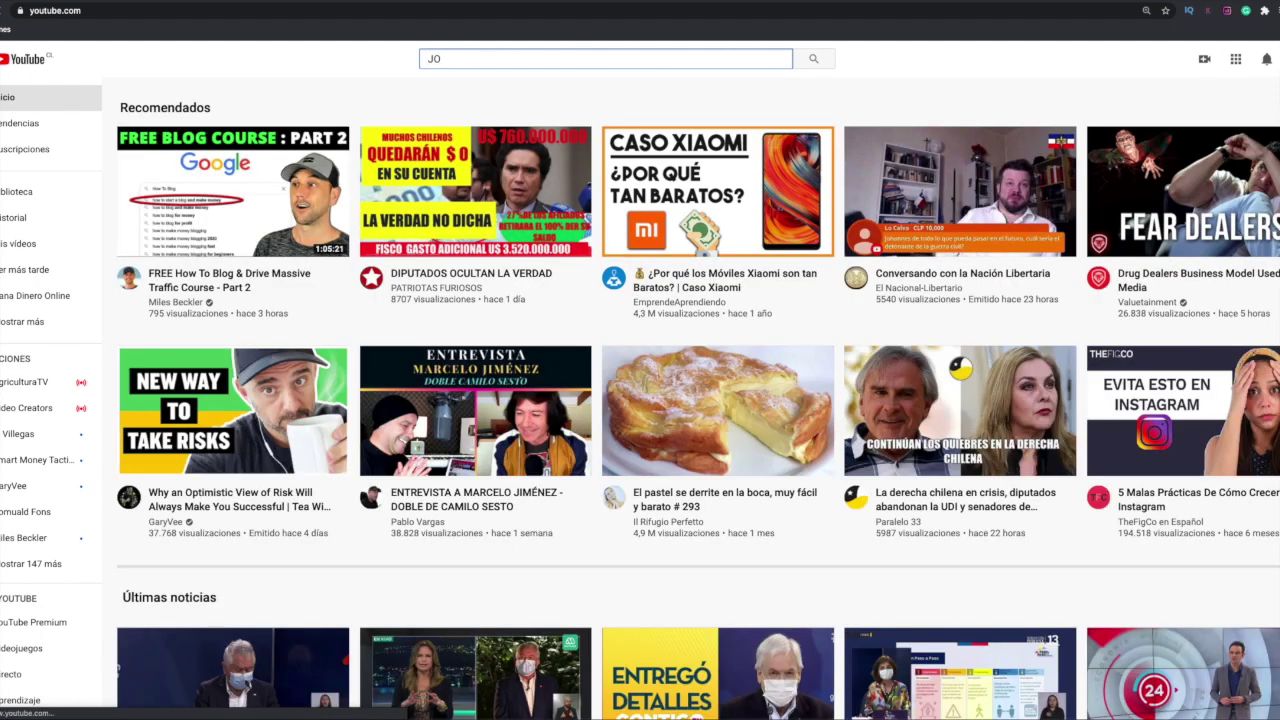
key(BackSpace)
text(O)
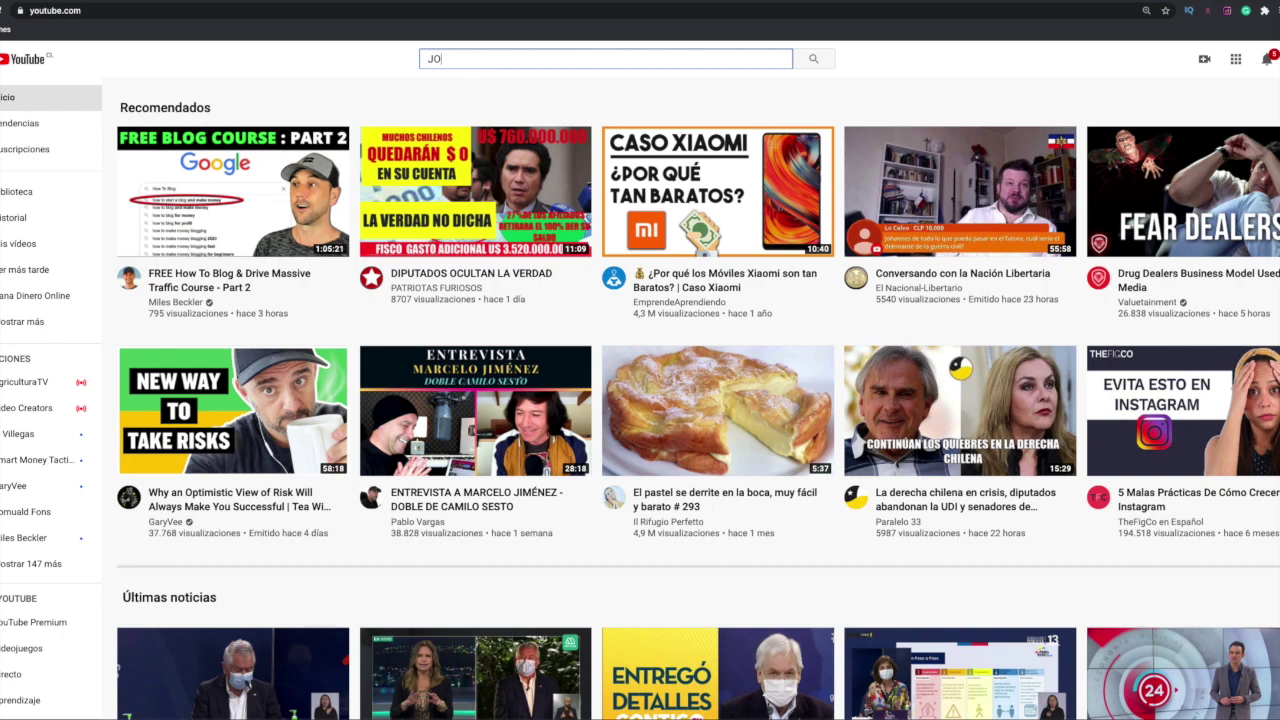
text(HN CRESTANI PROMO)
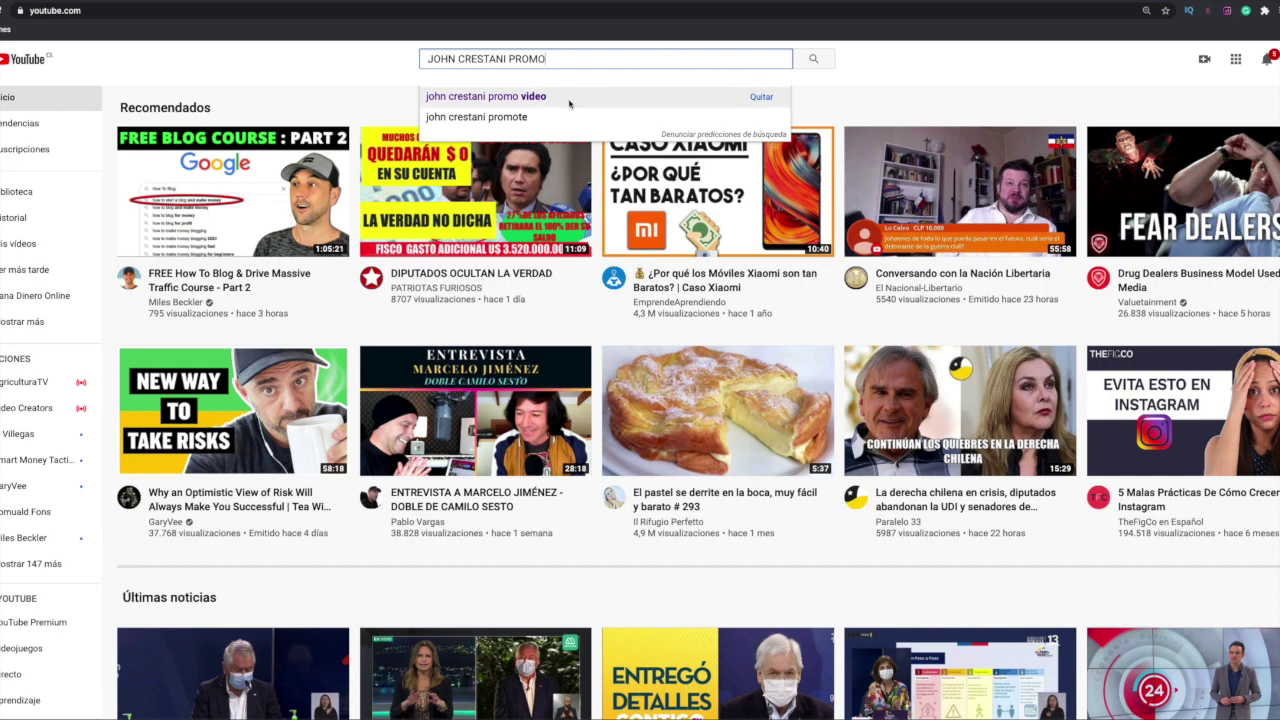
click(528, 100)
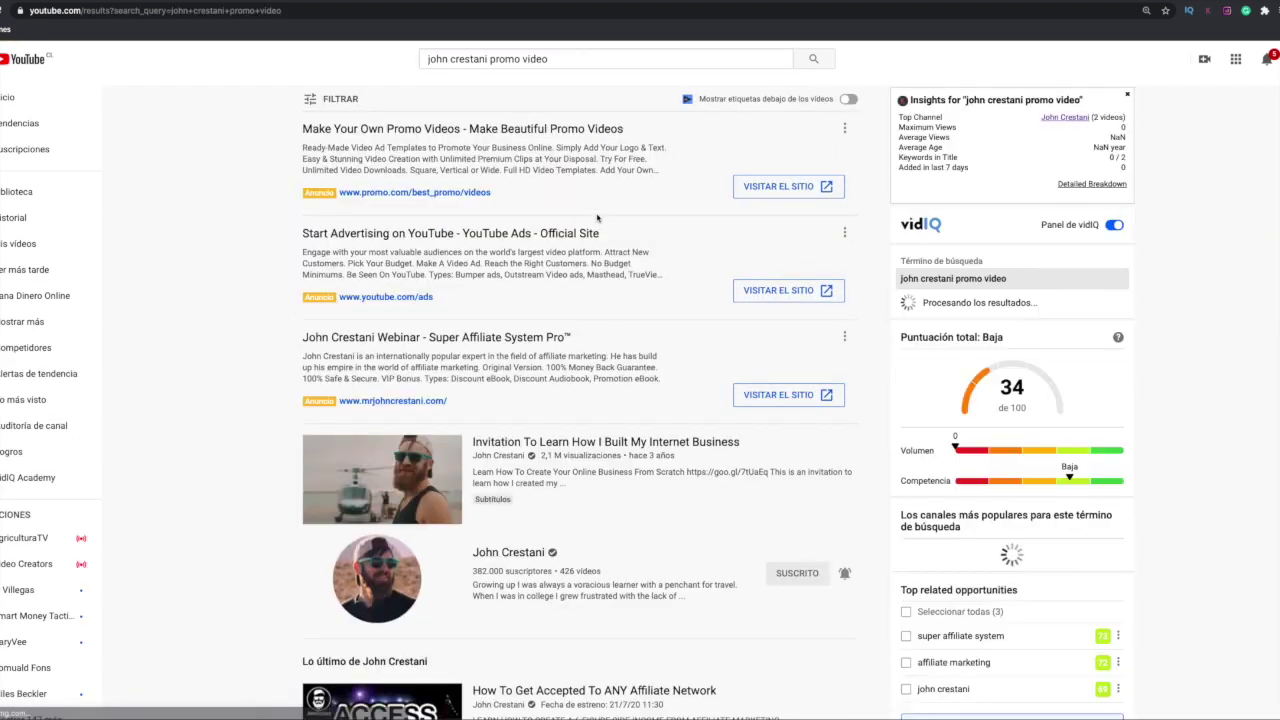
- Open the vendor's video Invitation To Learn How I Built My Internet Business from the results and copy its URL
scroll(557, 478, down, 5)
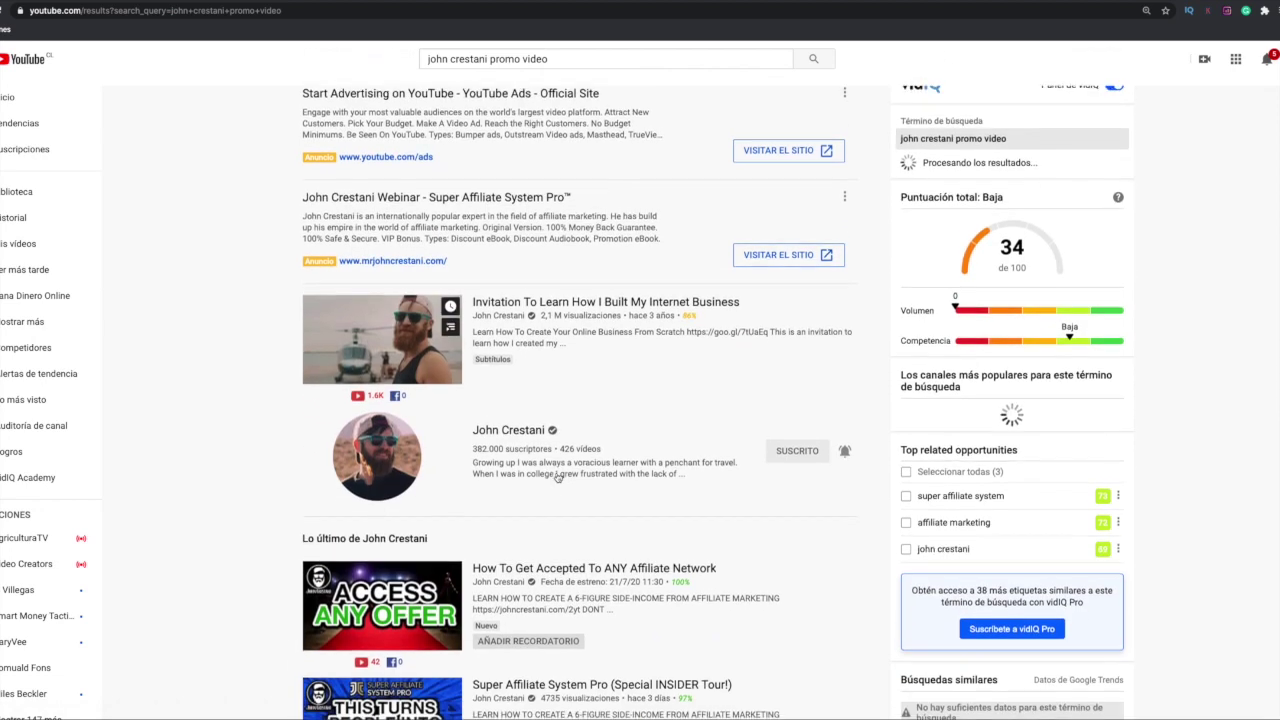
scroll(557, 478, down, 3)
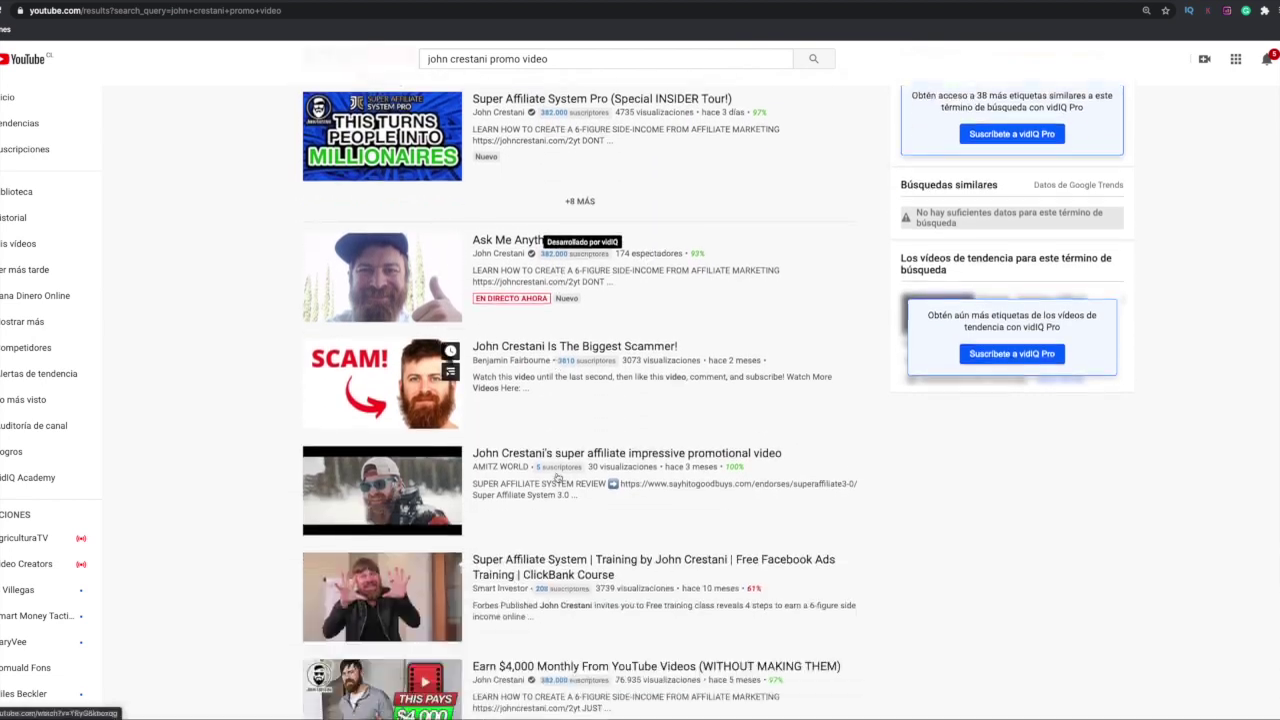
scroll(557, 478, up, 5)
scroll(557, 478, up, 3)
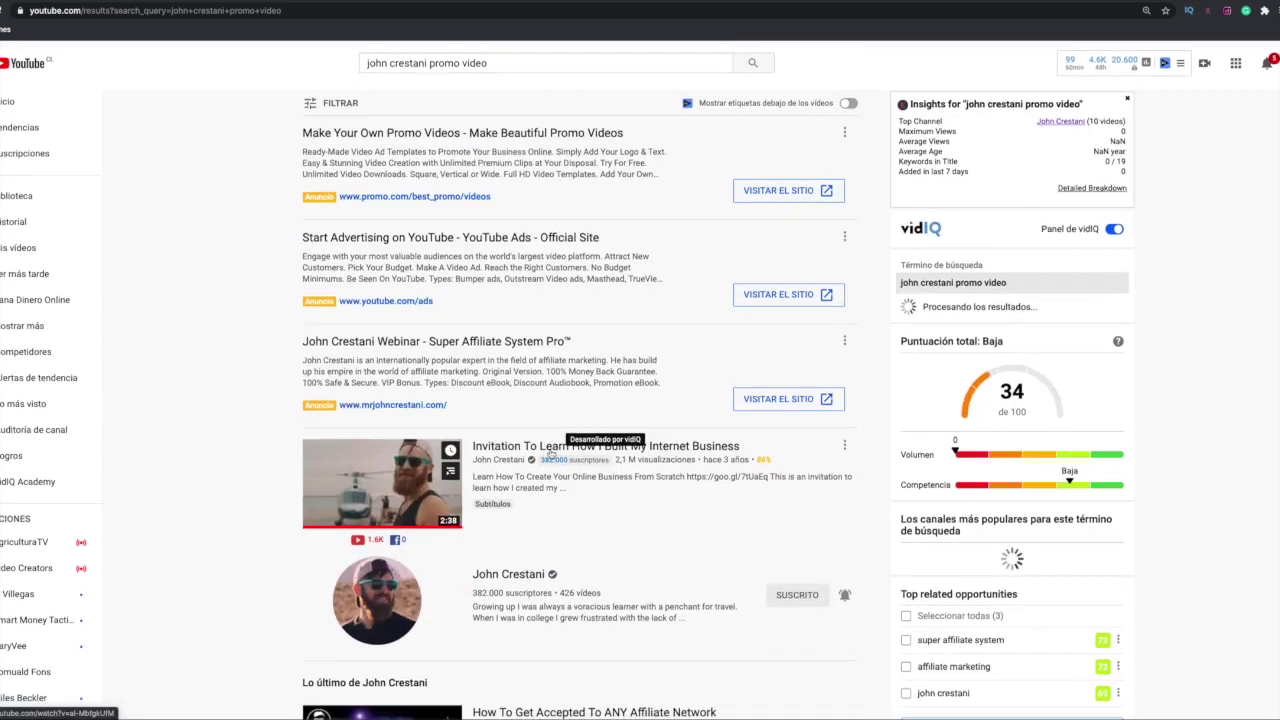
click(413, 476)
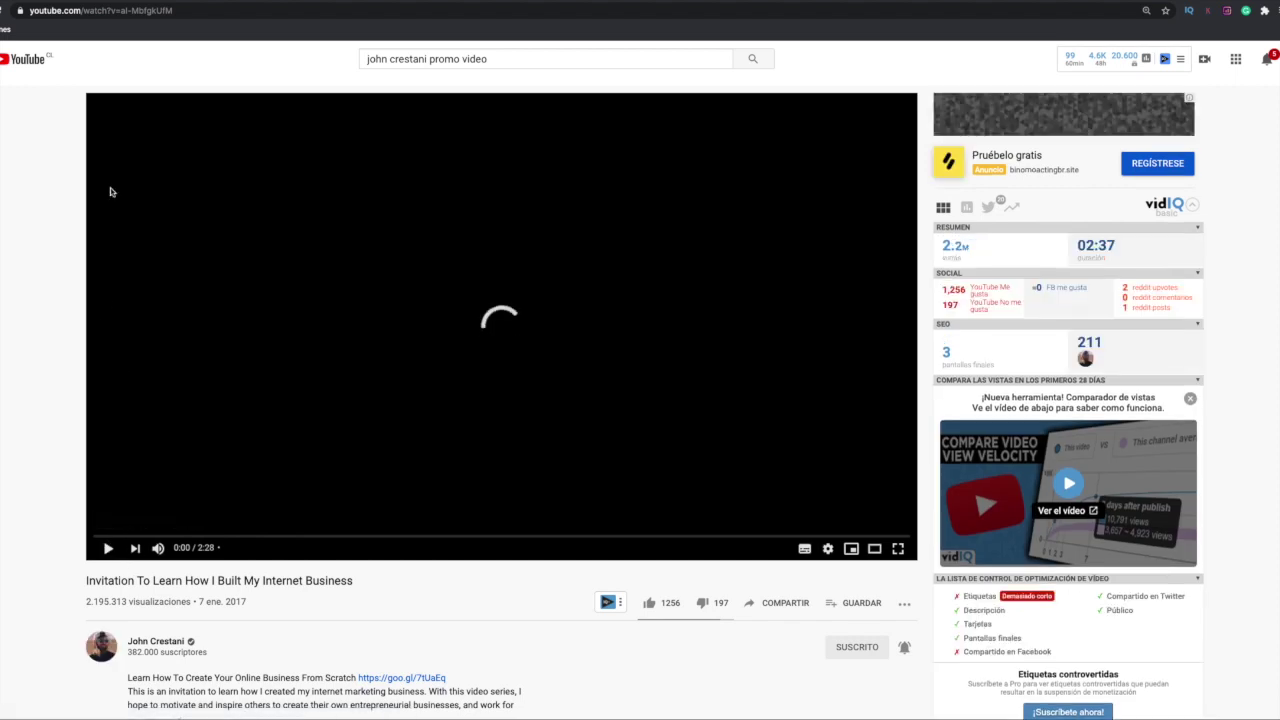
click(193, 10)
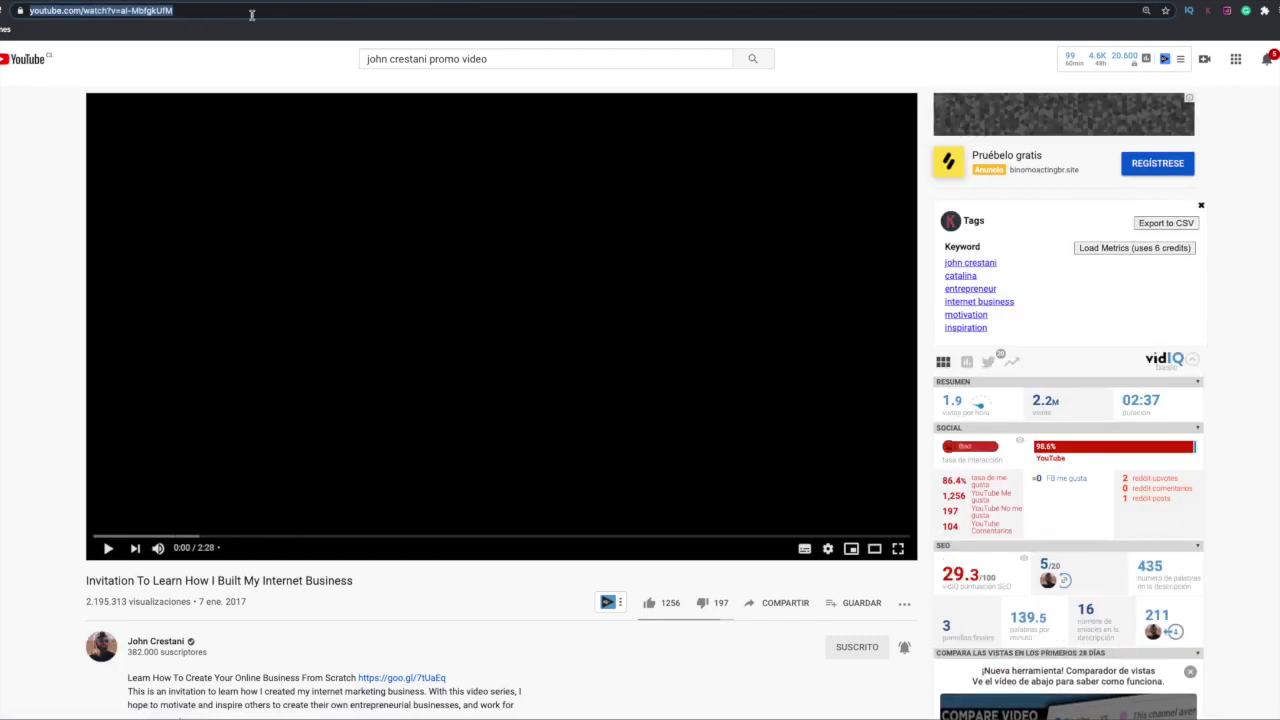
- Return to the Google Ads campaign and paste the copied URL as the ad's YouTube video
click(90, 0)
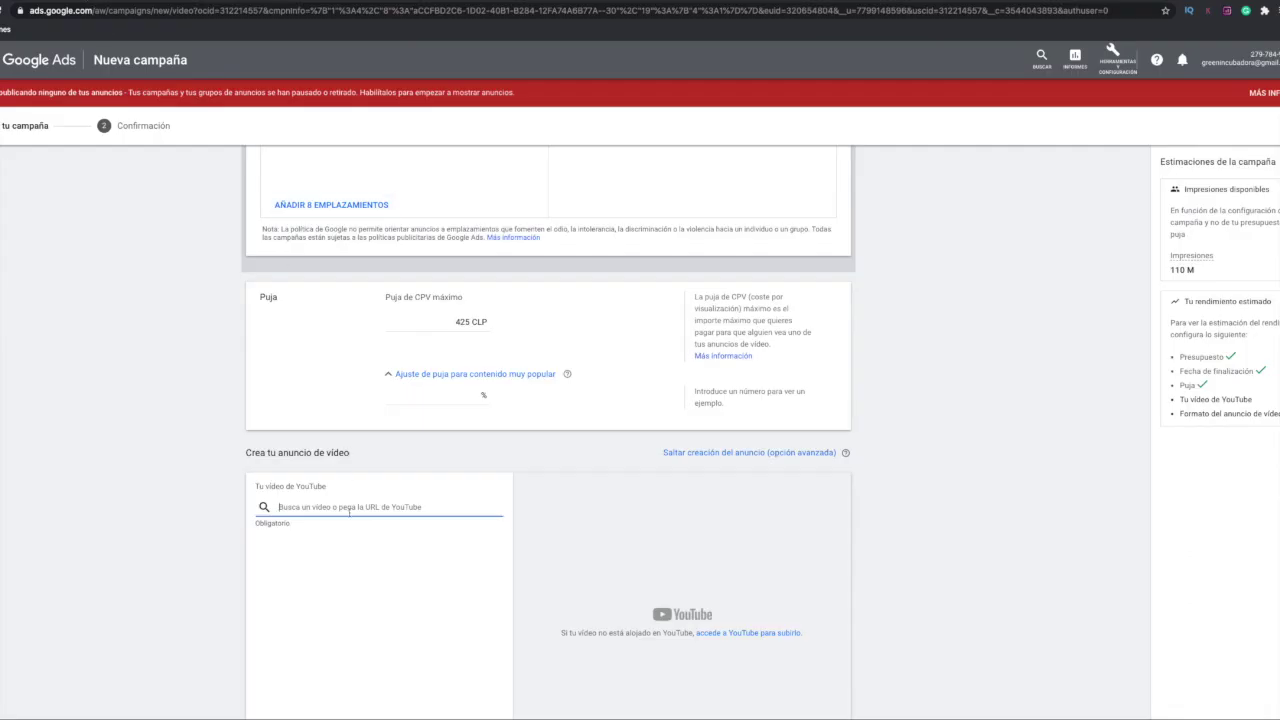
text(https://www.youtube.com/watch?v=al-MbfgkUfM)
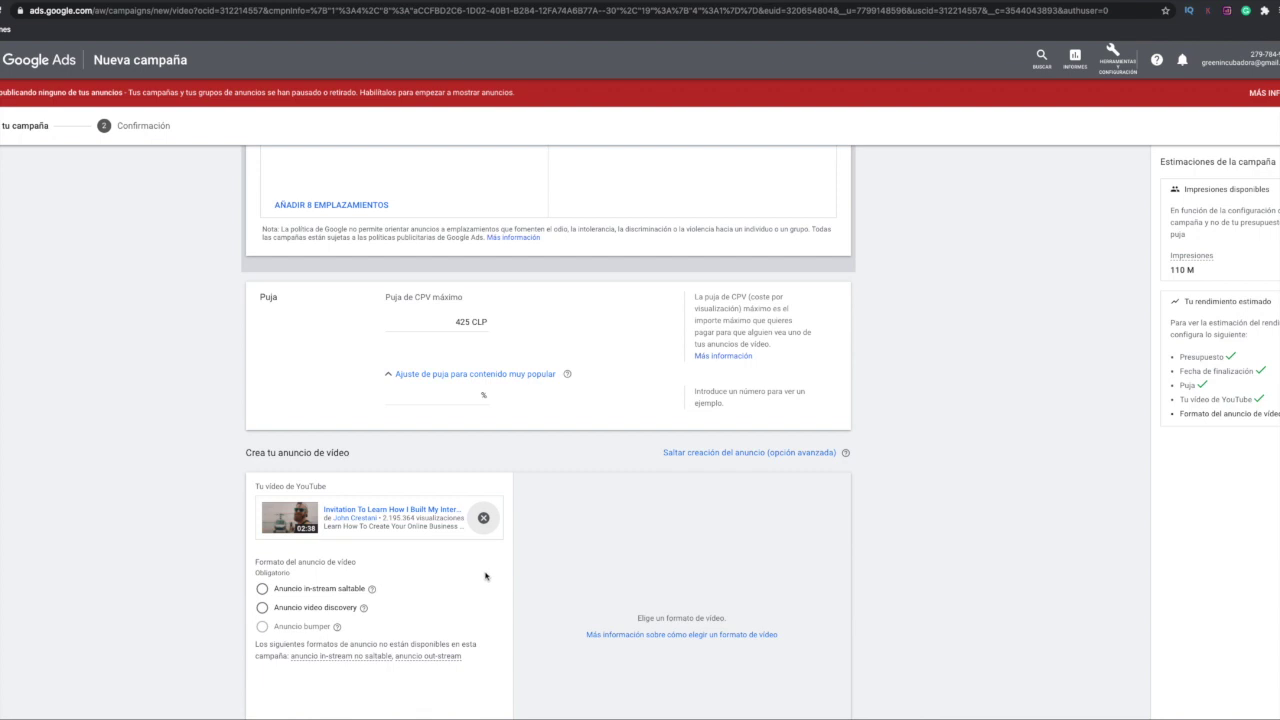
scroll(485, 576, down, 3)
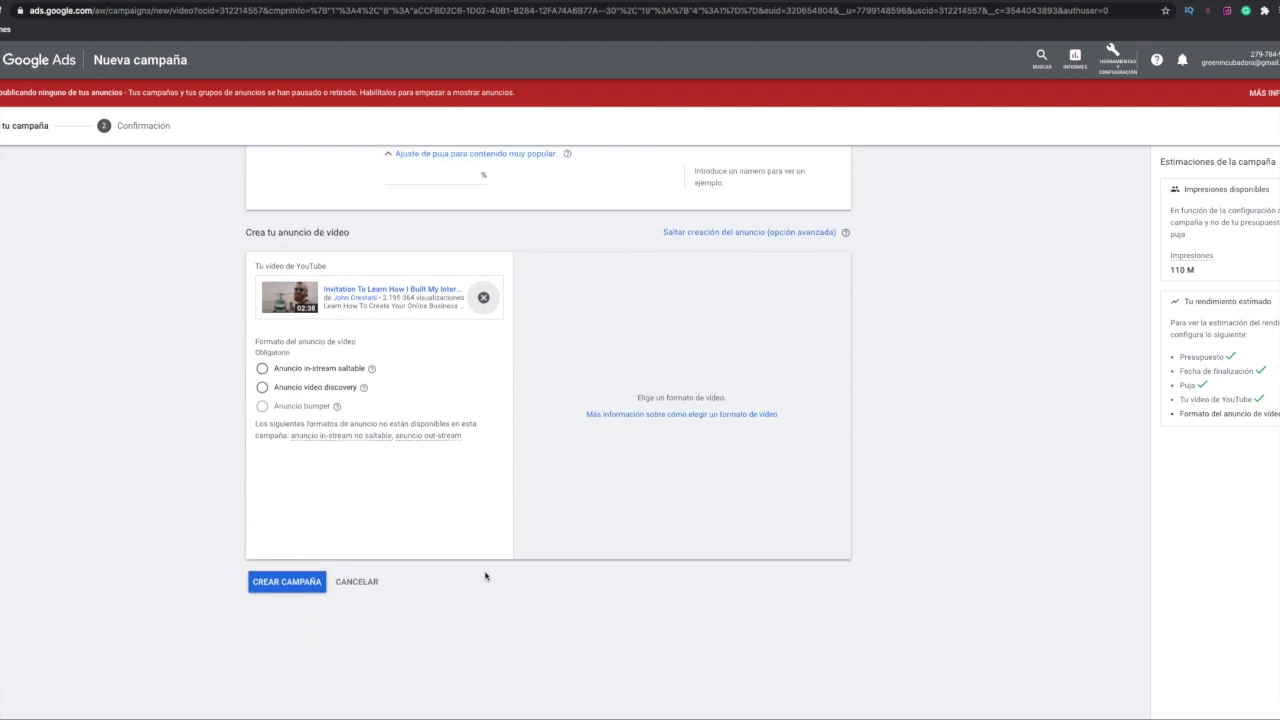
scroll(485, 576, up, 2)
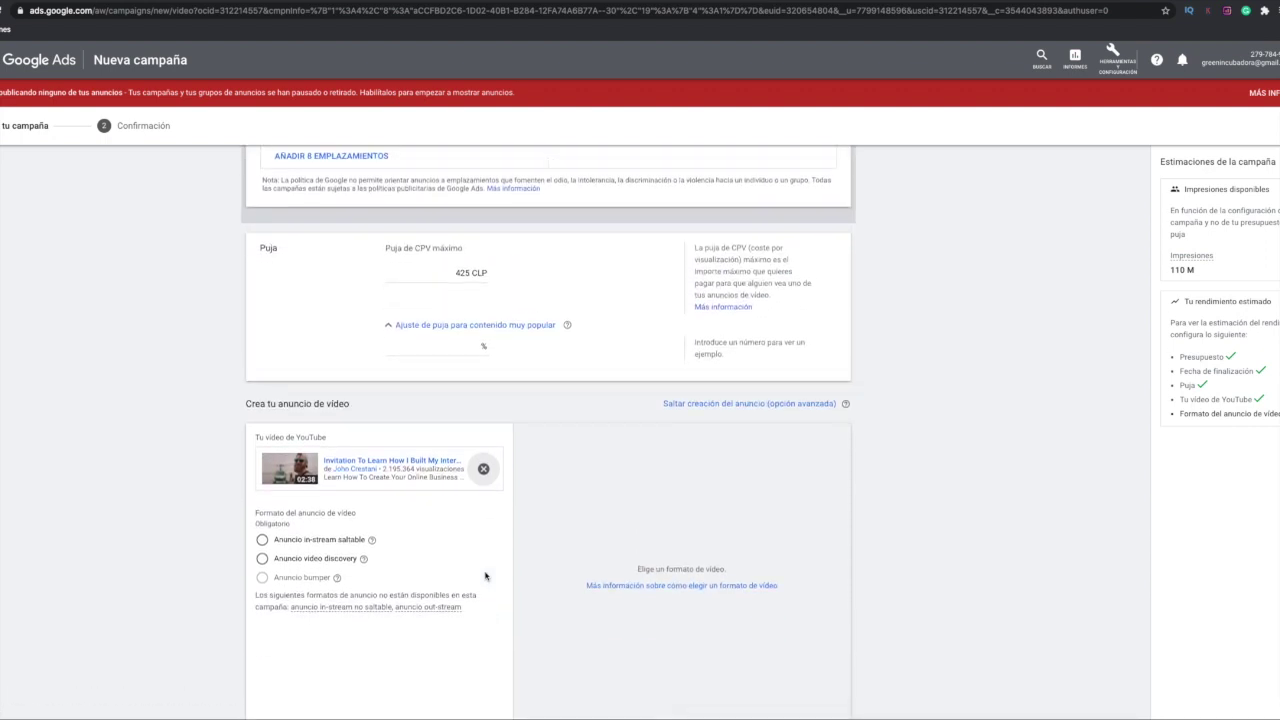
- Try the skippable in-stream and video discovery ad formats, comparing the discovery ad's thumbnails and selecting the second one
click(262, 540)
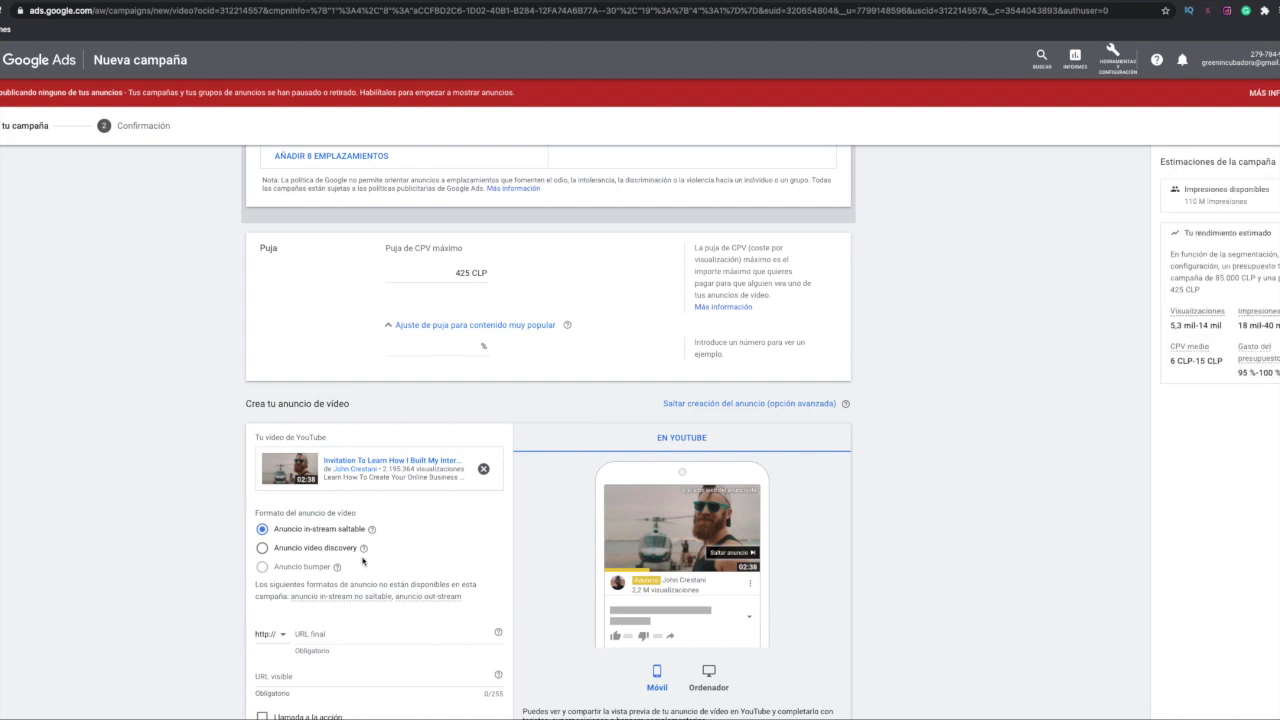
click(262, 548)
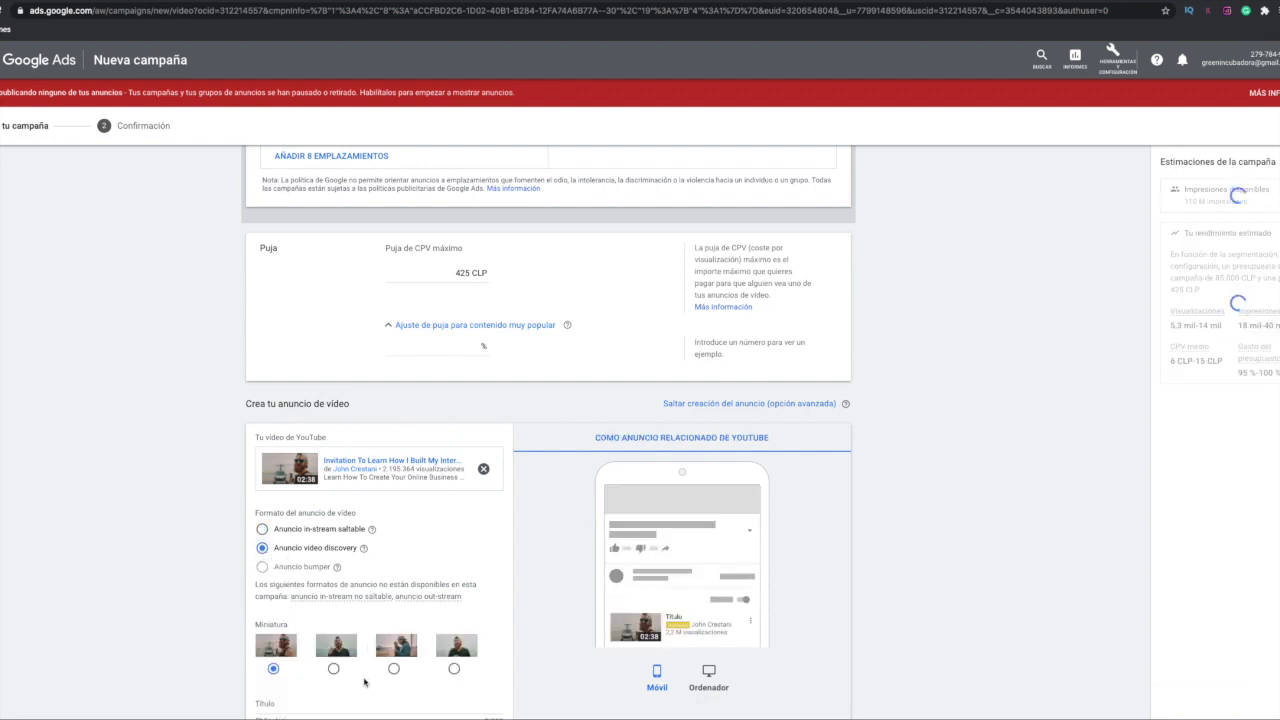
click(334, 669)
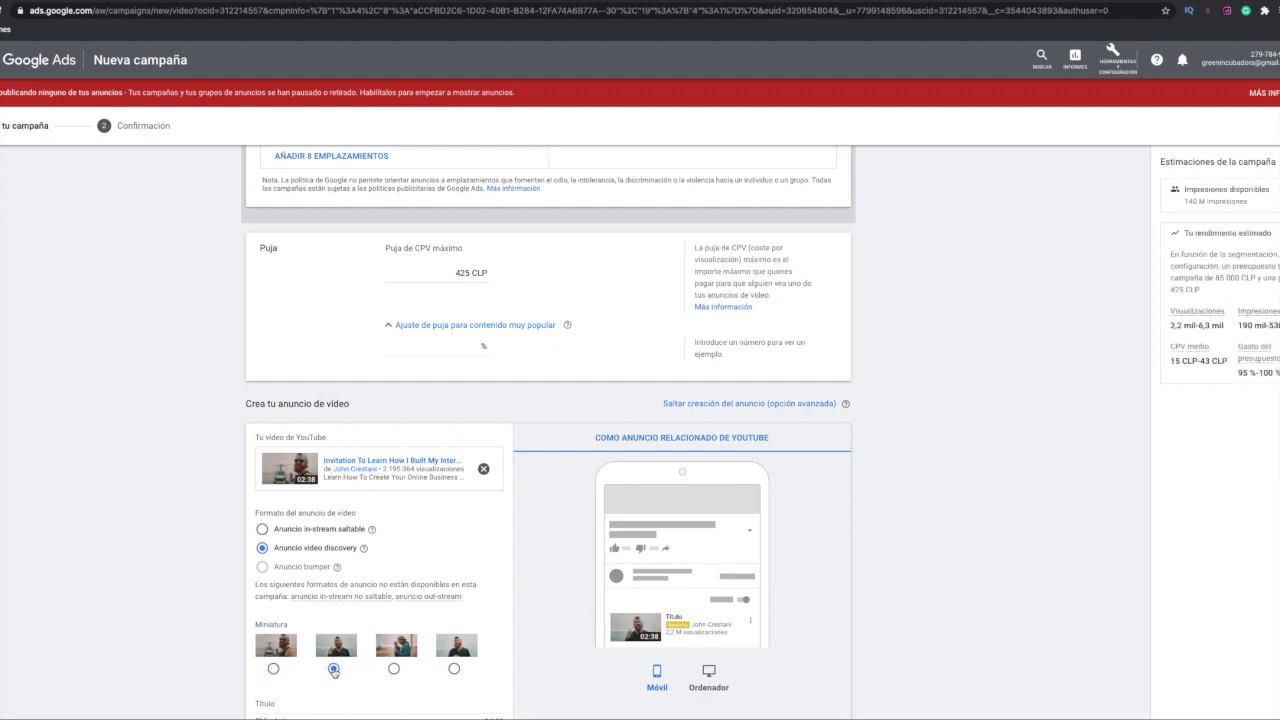
click(394, 669)
click(452, 668)
click(333, 668)
scroll(760, 600, down, 2)
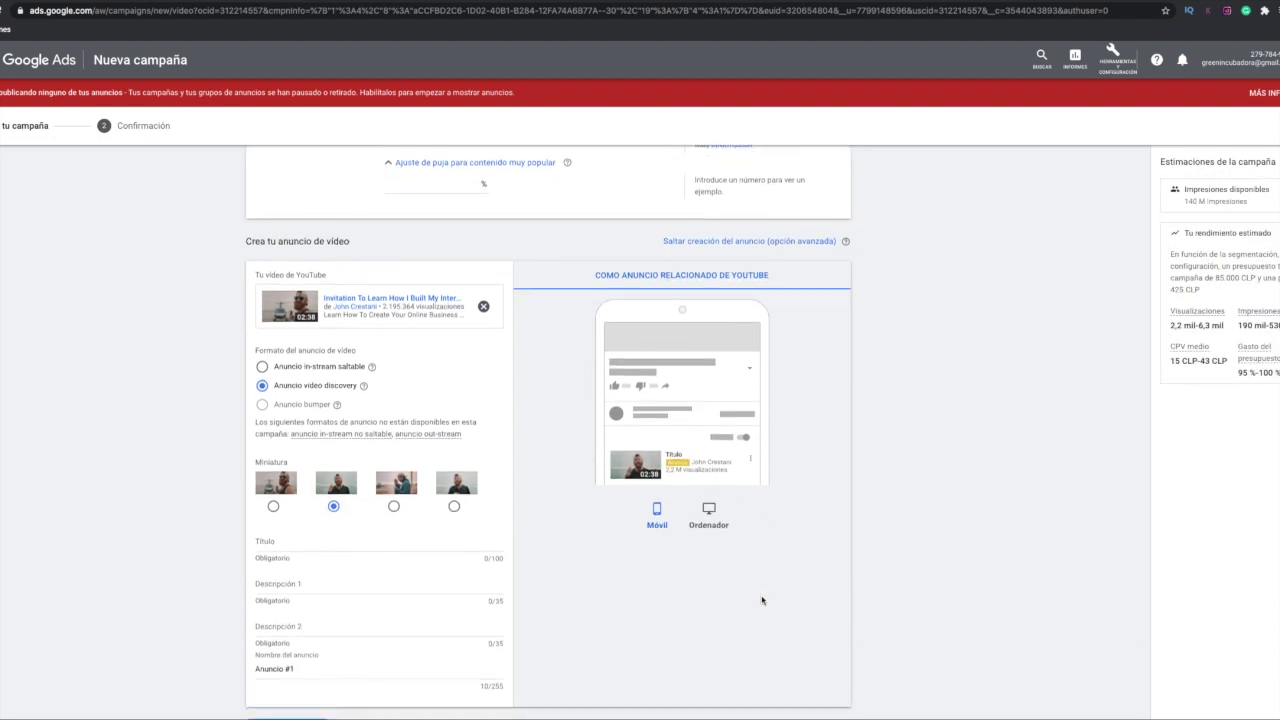
click(672, 380)
- Set the video ad format to skippable in-stream and activate its final URL field
click(263, 367)
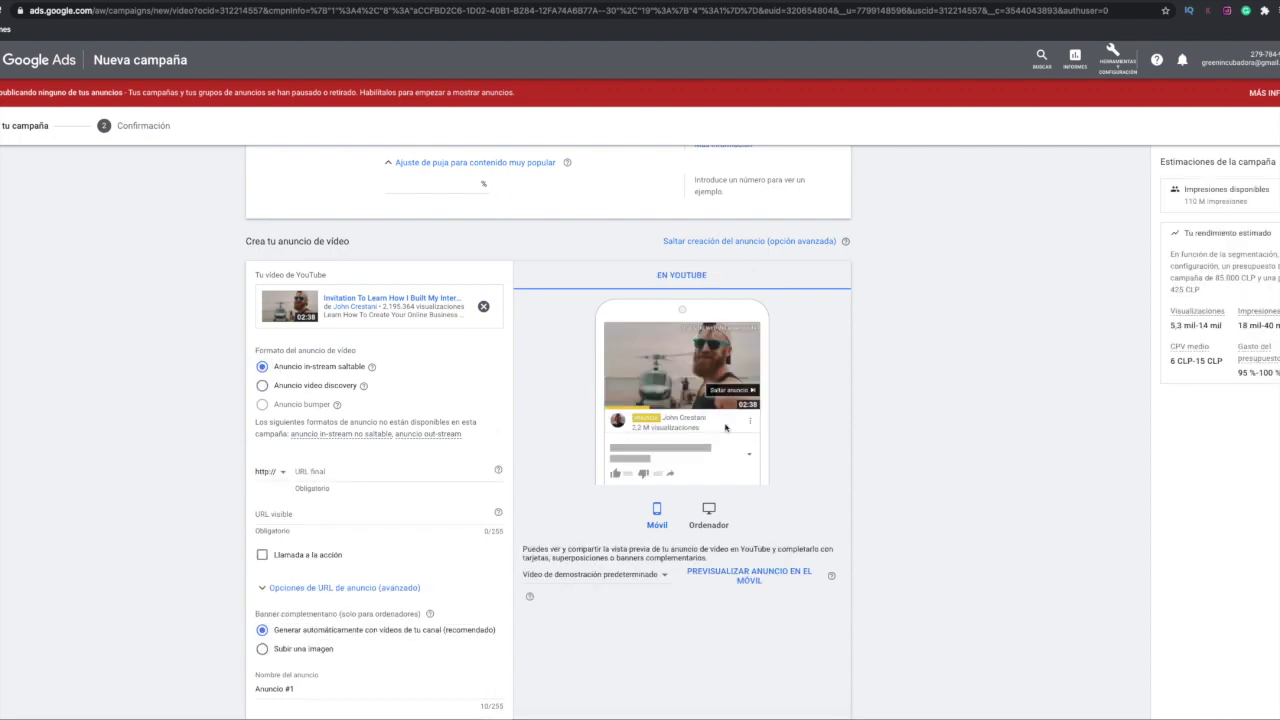
click(348, 470)
- Switch to the ClickBank marketplace, generate a HopLink for Super Affiliate System with the default landing page, and copy it
key(ctrl+t)
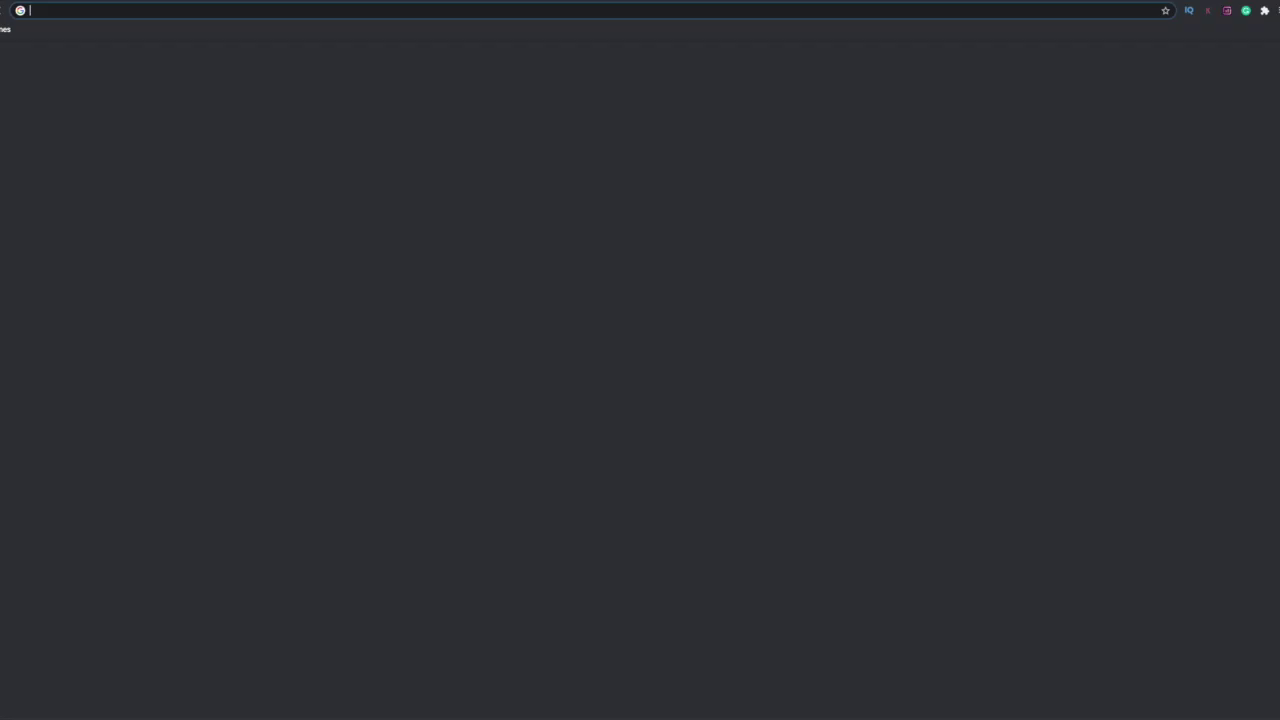
click(1017, 10)
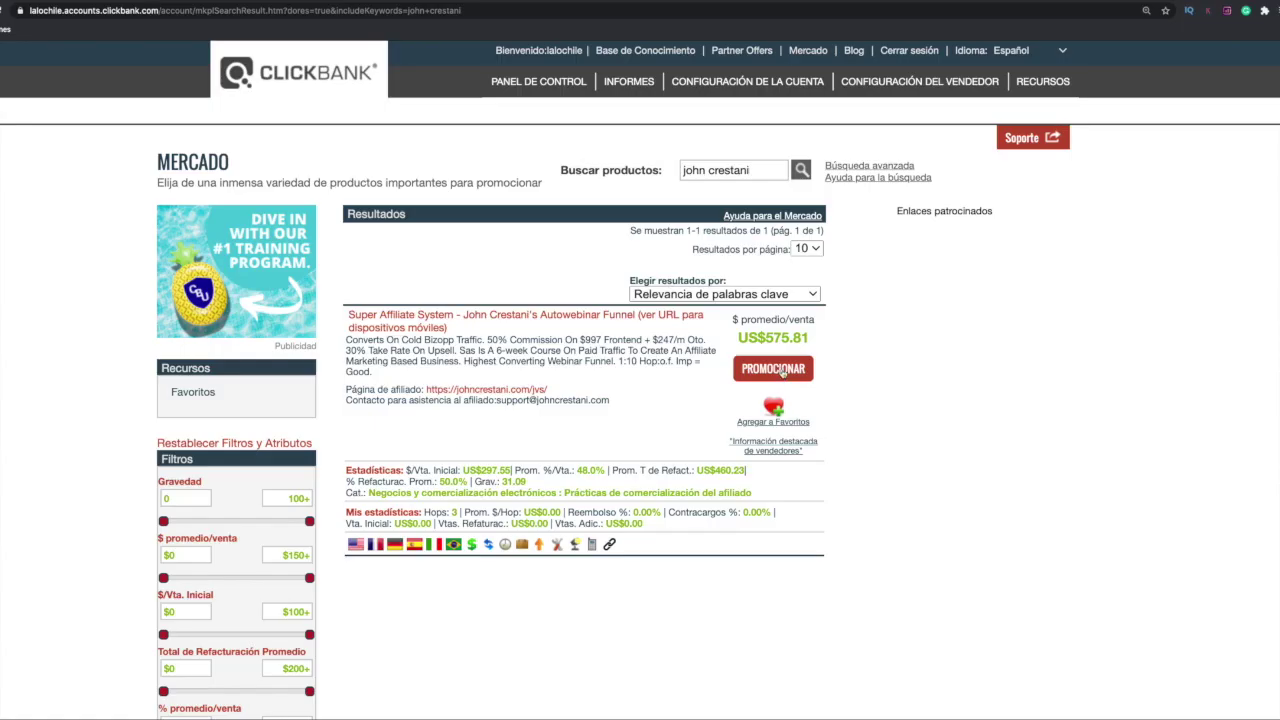
click(783, 370)
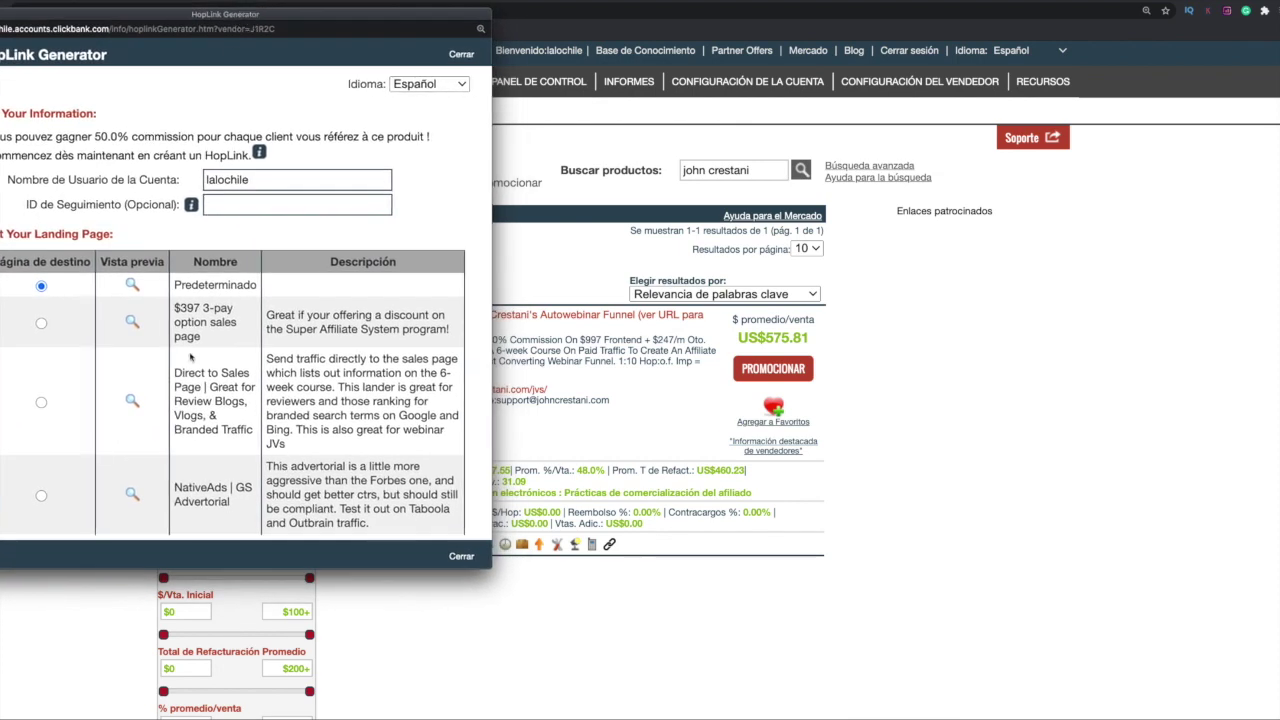
scroll(192, 358, down, 3)
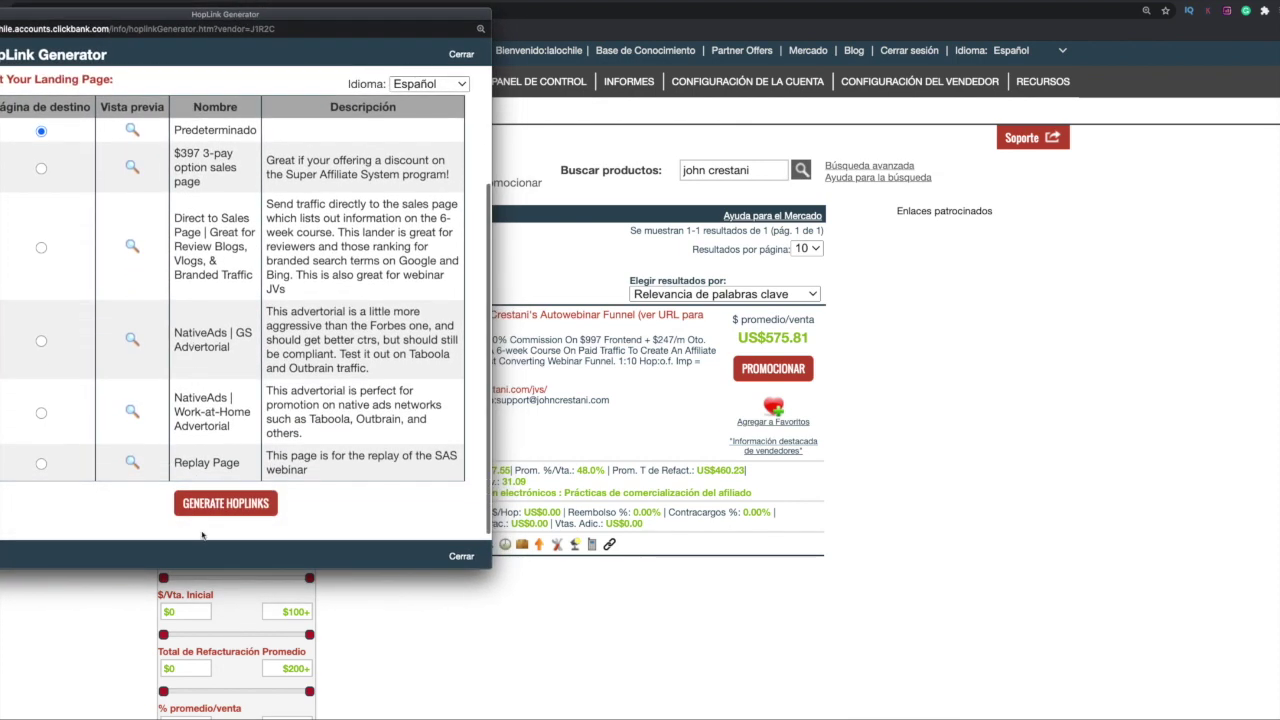
click(225, 503)
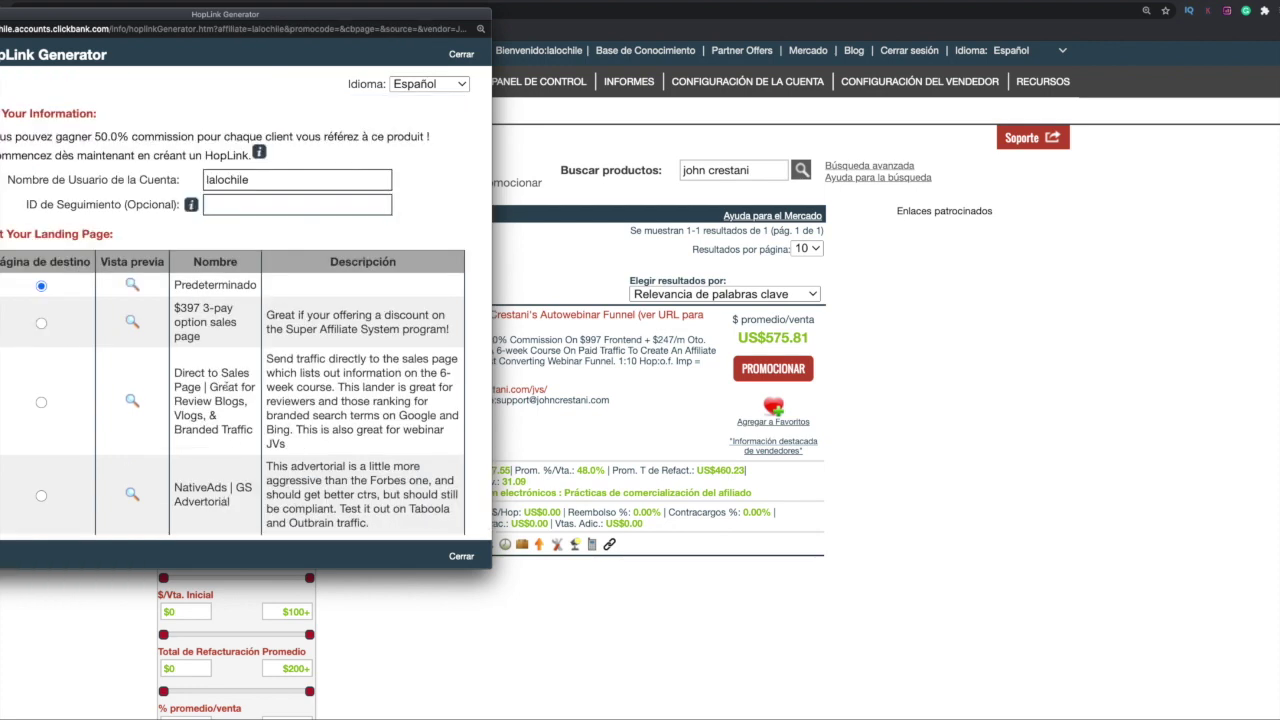
scroll(251, 390, down, 5)
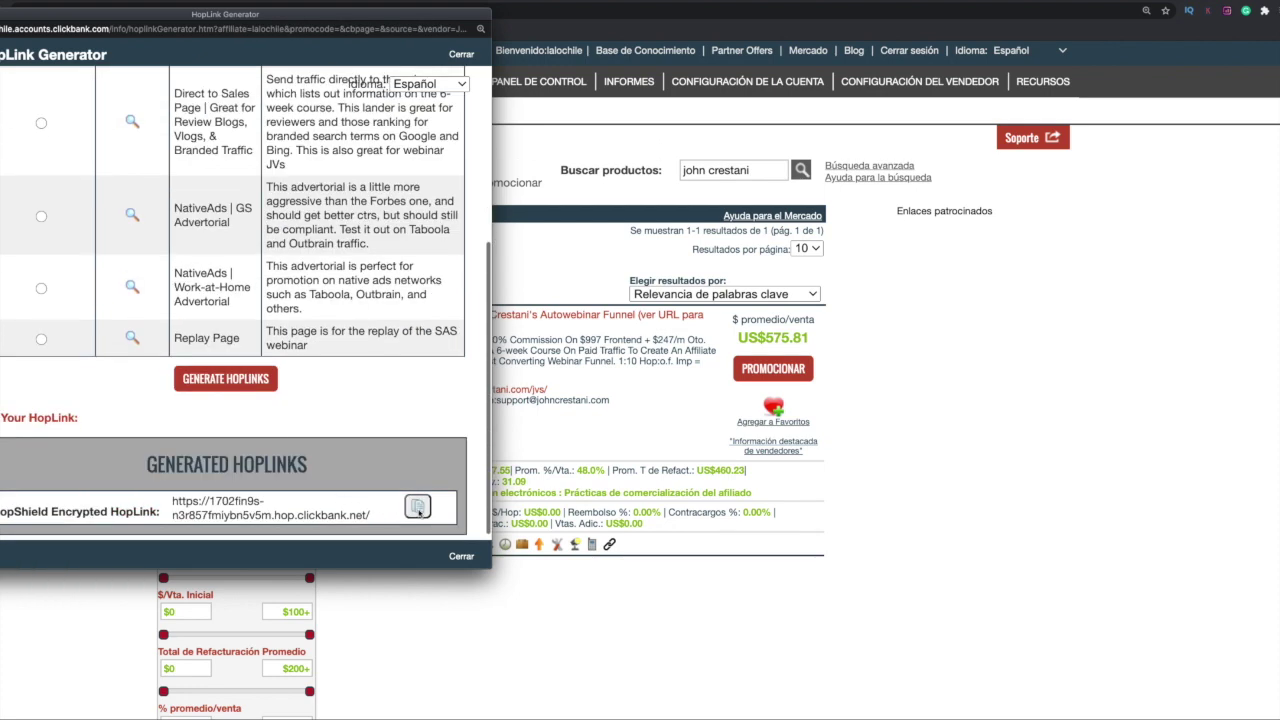
click(418, 508)
scroll(418, 497, down, 1)
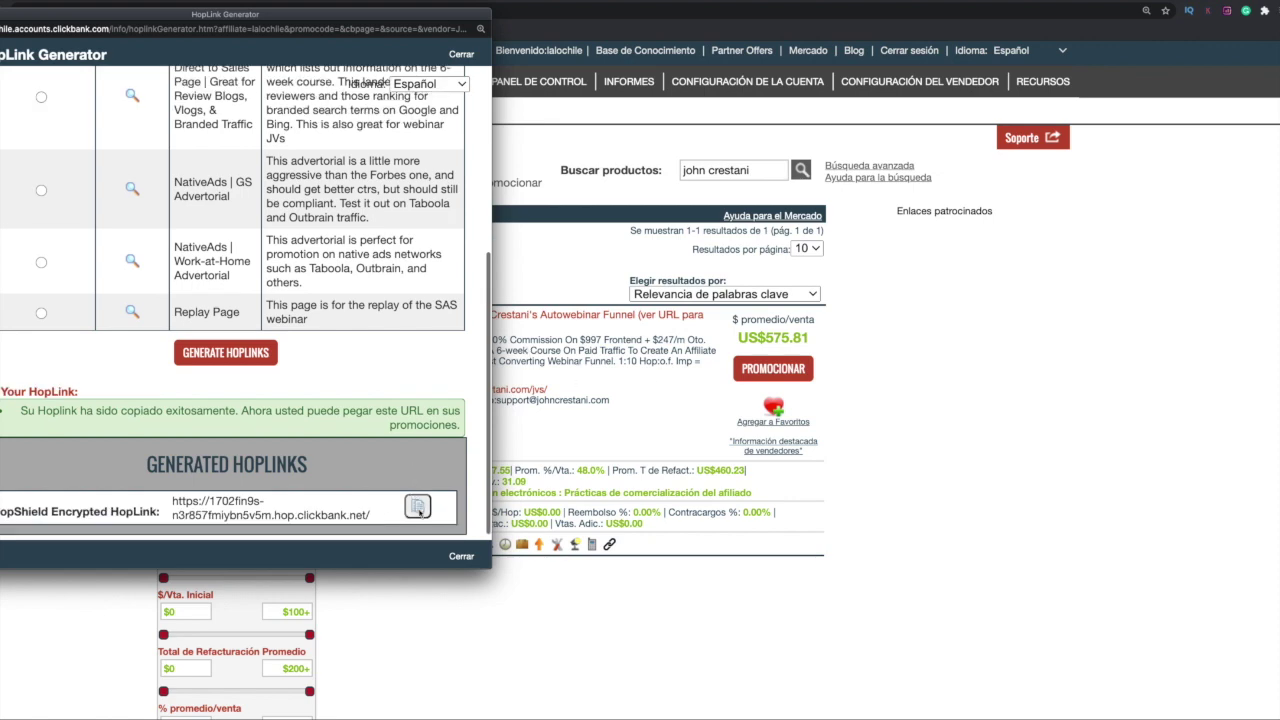
click(930, 360)
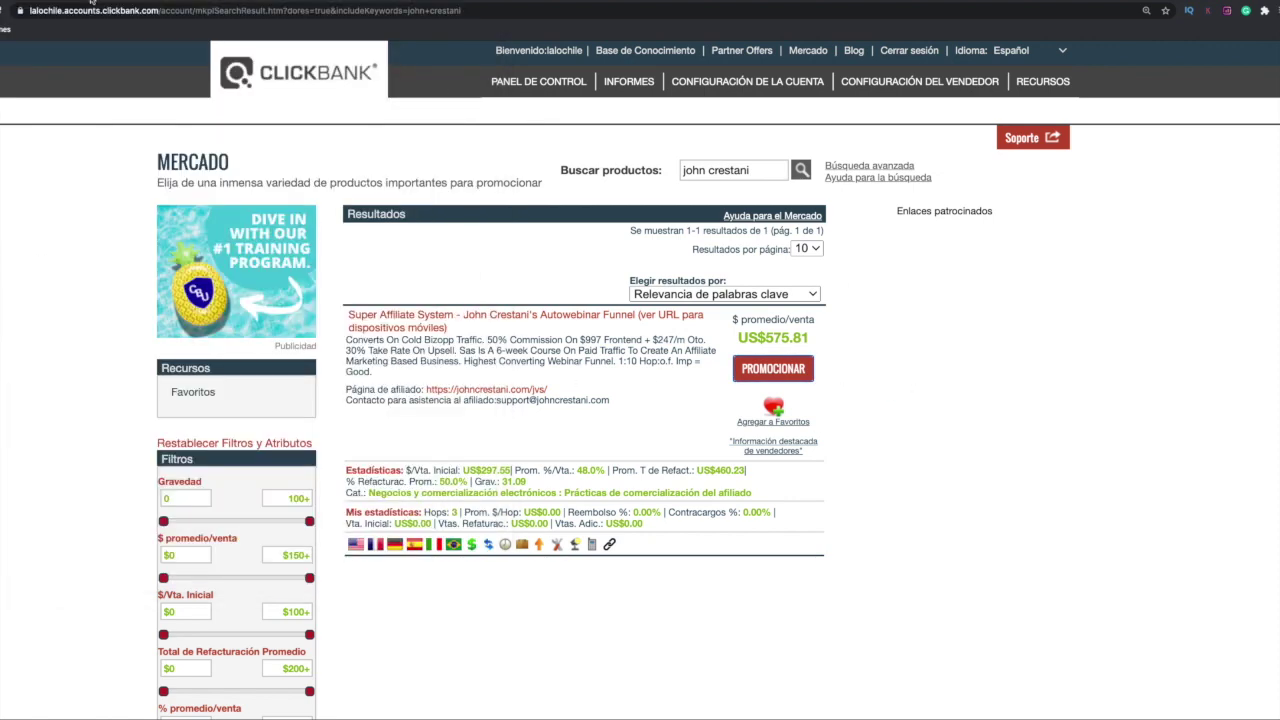
- Return to the Google Ads campaign and use the copied HopLink as the ad's final URL and display URL
click(65, 3)
click(317, 471)
key(ctrl+v)
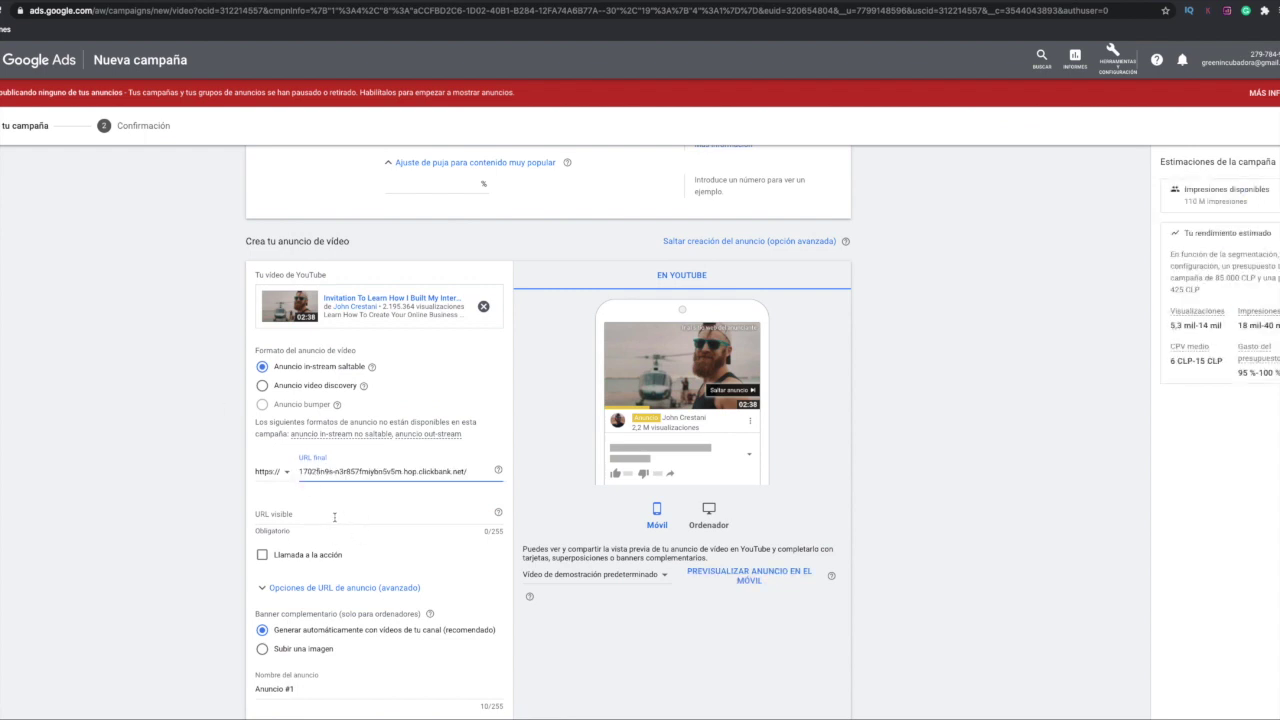
click(335, 514)
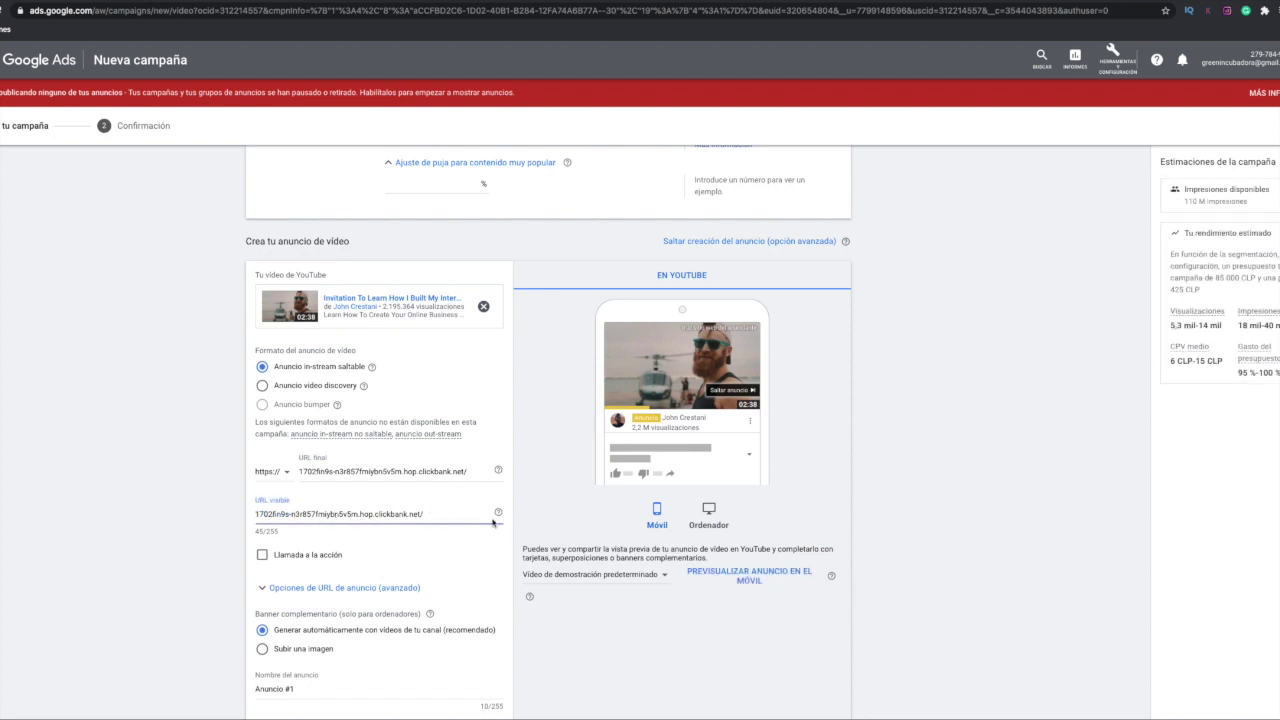
mouse_move(499, 516)
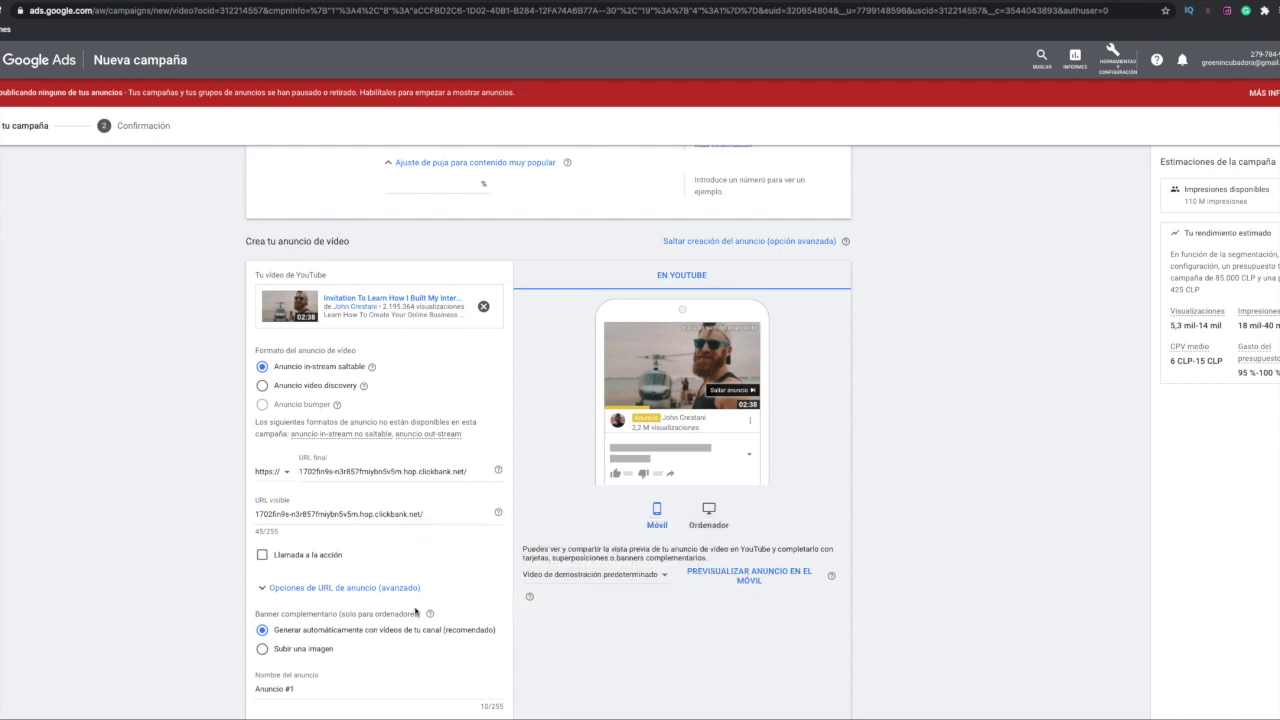
- Compare the mobile and desktop previews of the in-stream ad, ending on the desktop version
scroll(272, 670, down, 1)
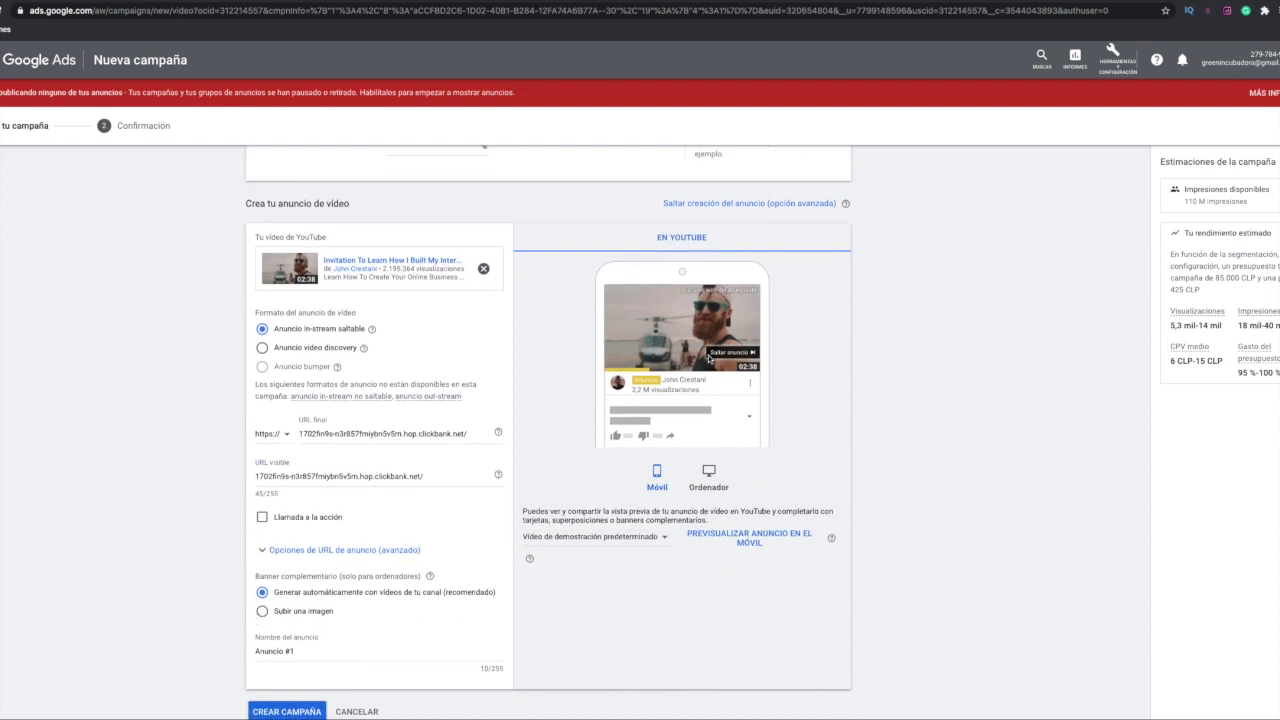
click(709, 474)
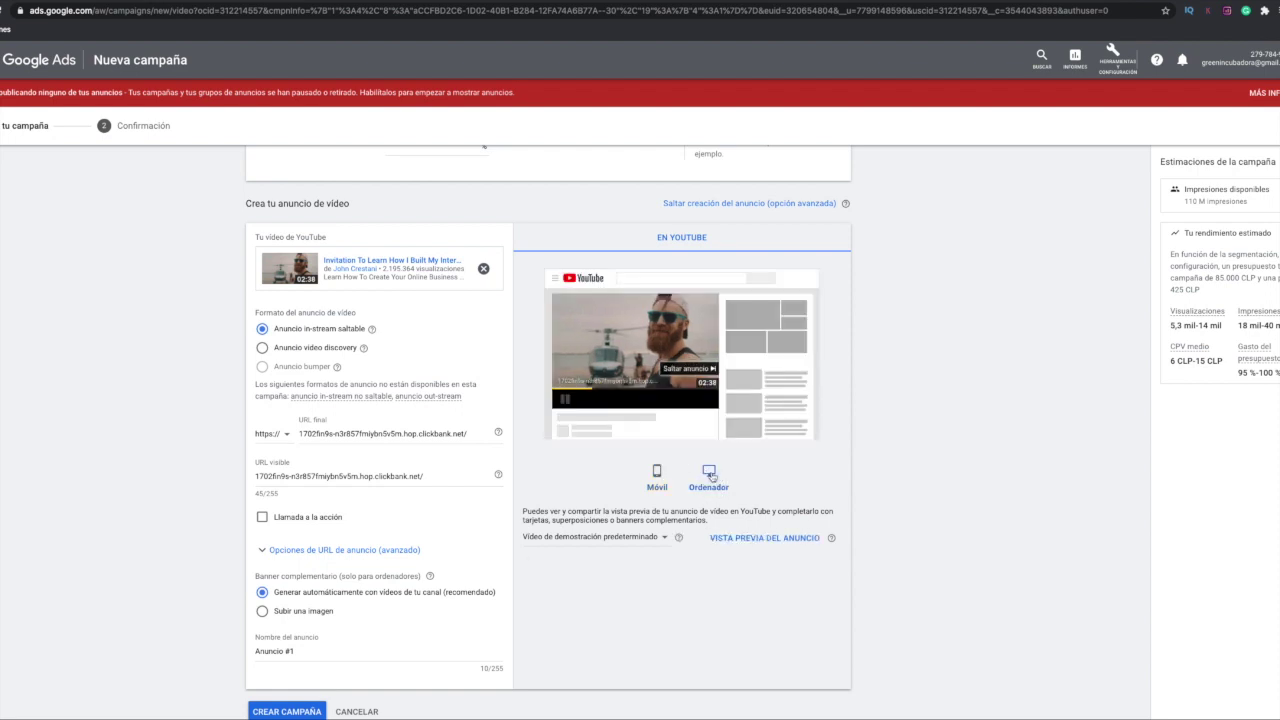
click(657, 474)
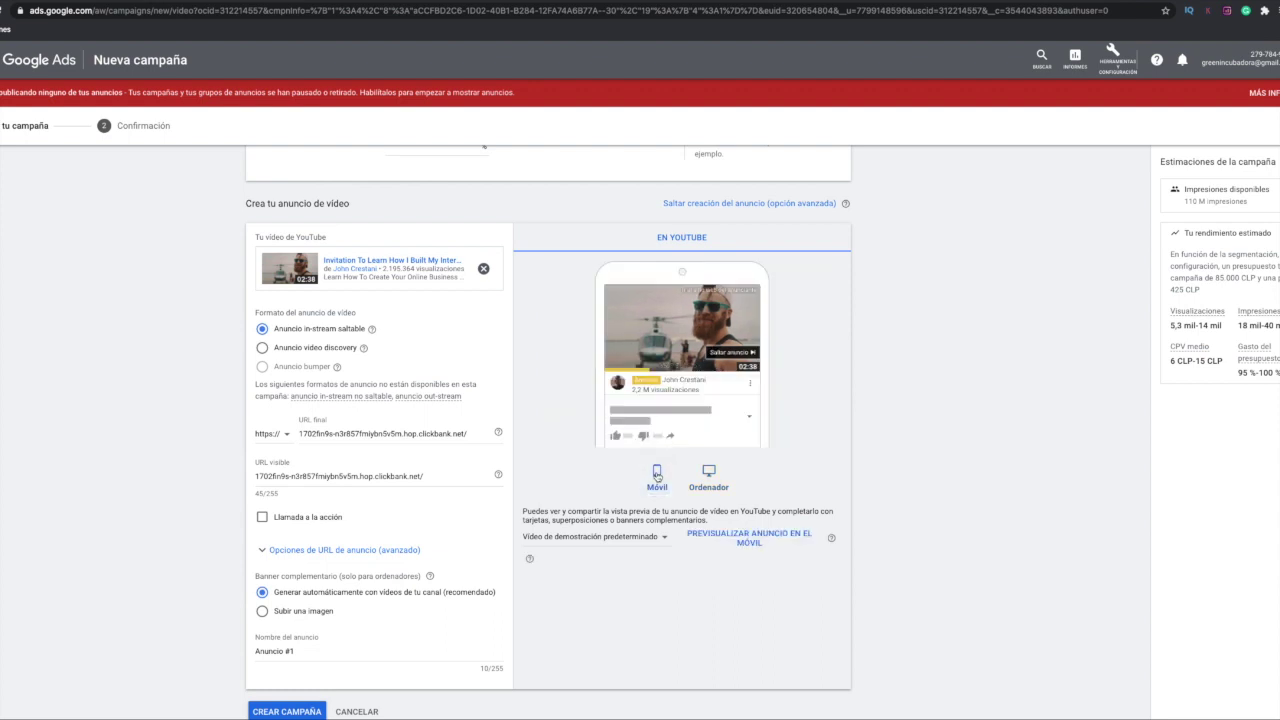
click(712, 476)
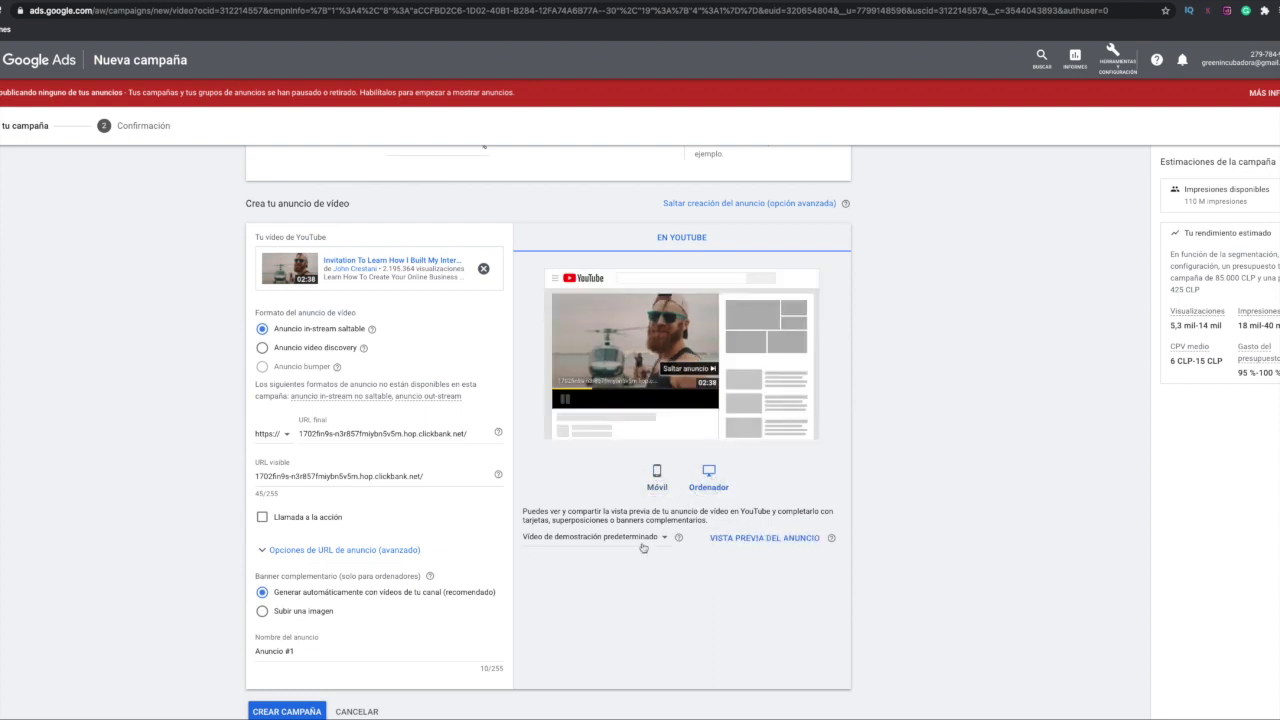
- Open the full ad preview on YouTube, pause the playing ad, and return to the Google Ads campaign
click(762, 540)
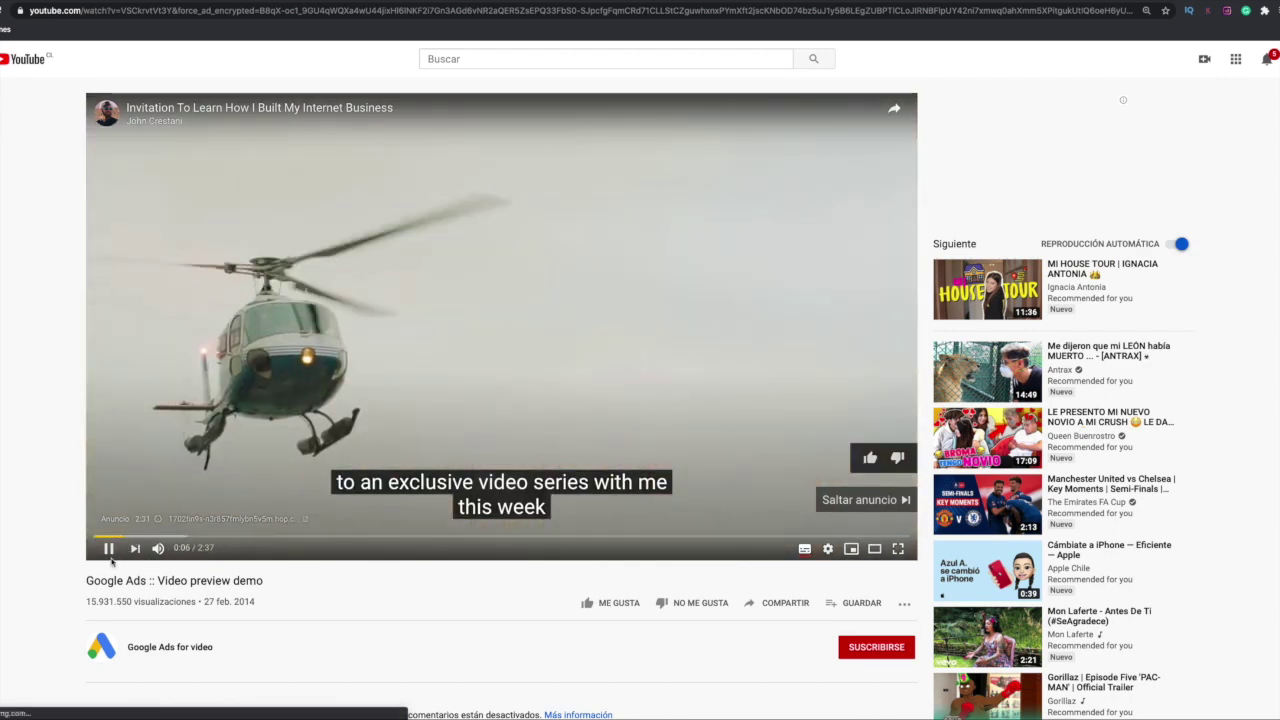
click(108, 548)
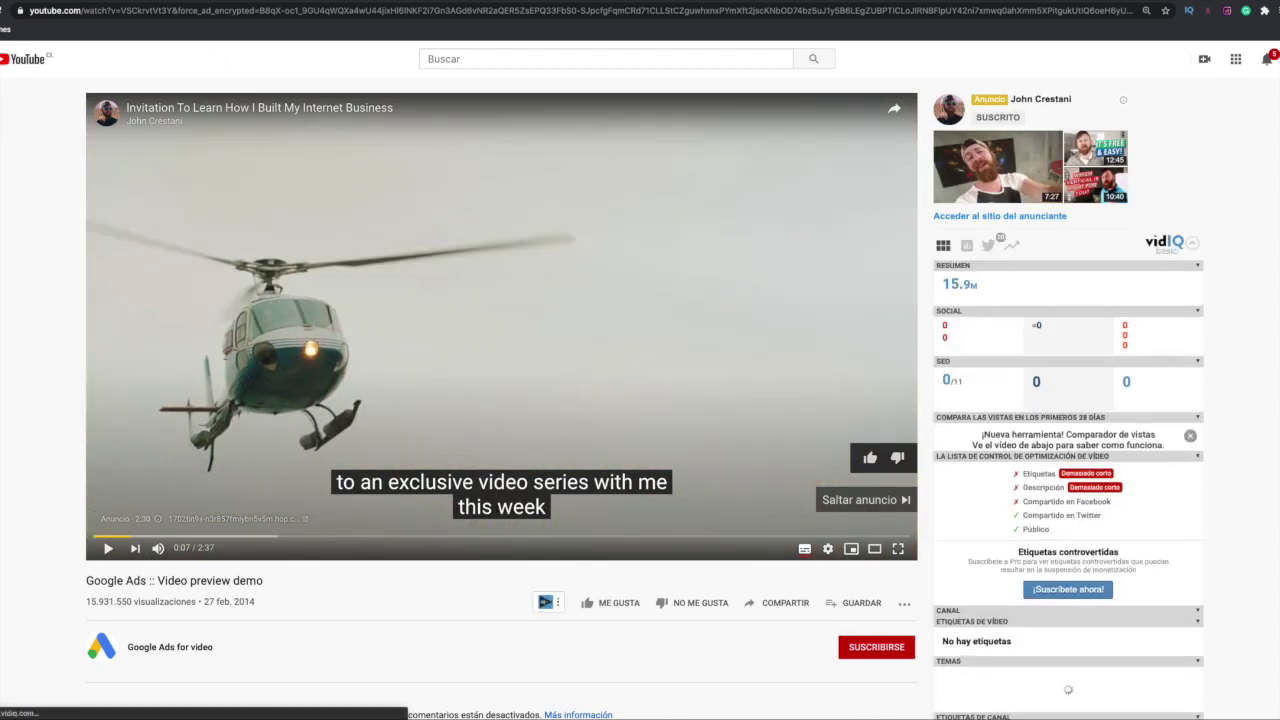
click(60, 2)
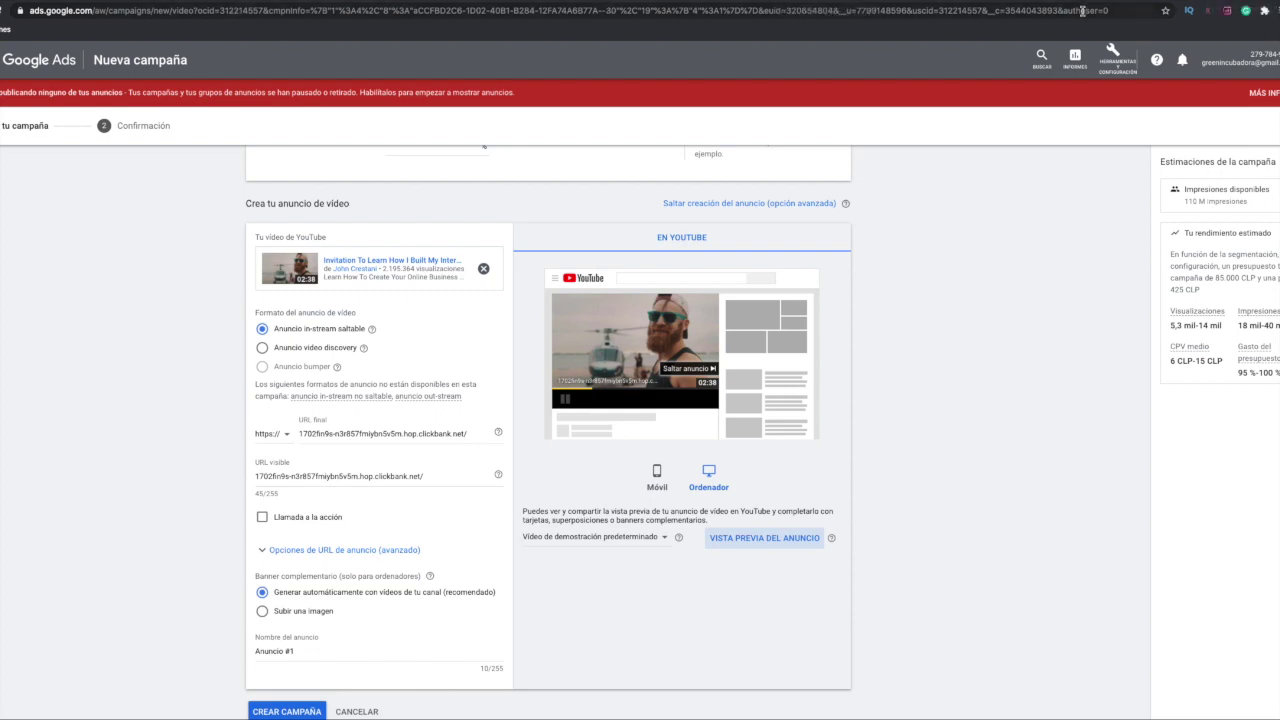
- Open the affiliate page linked in ClickBank's Super Affiliate System listing in a separate browser tab
click(1196, 2)
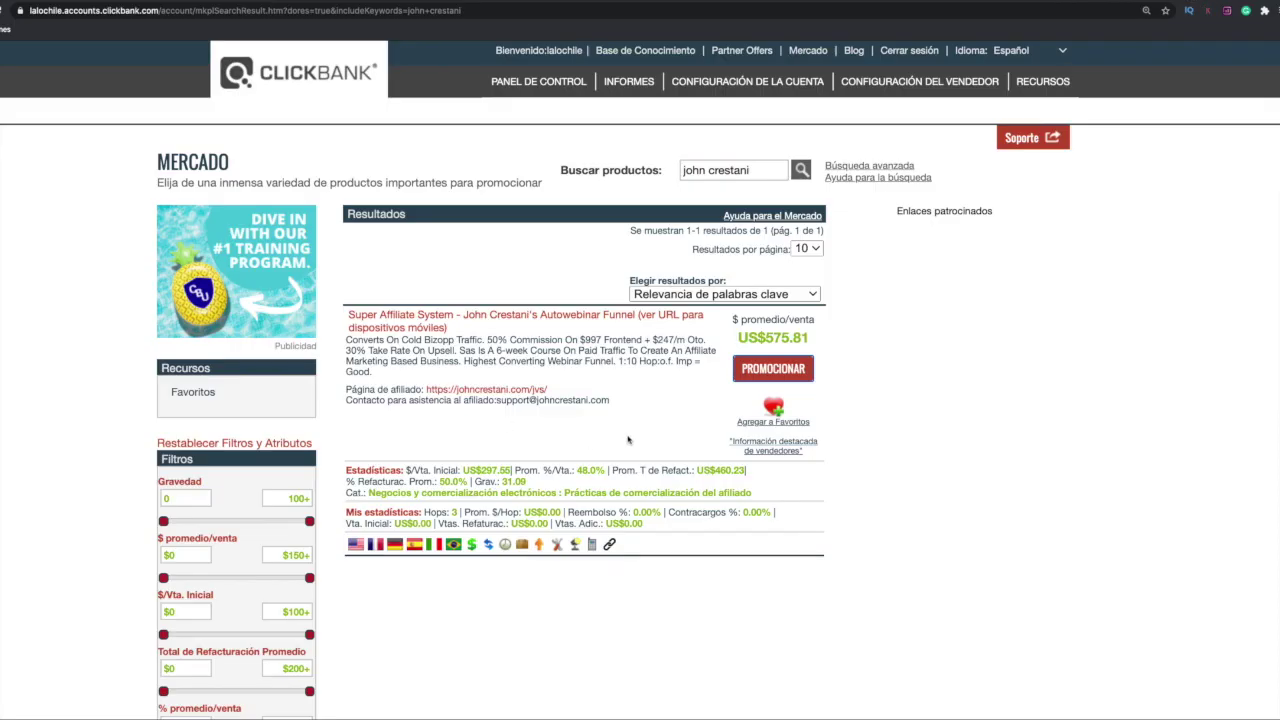
click(498, 394)
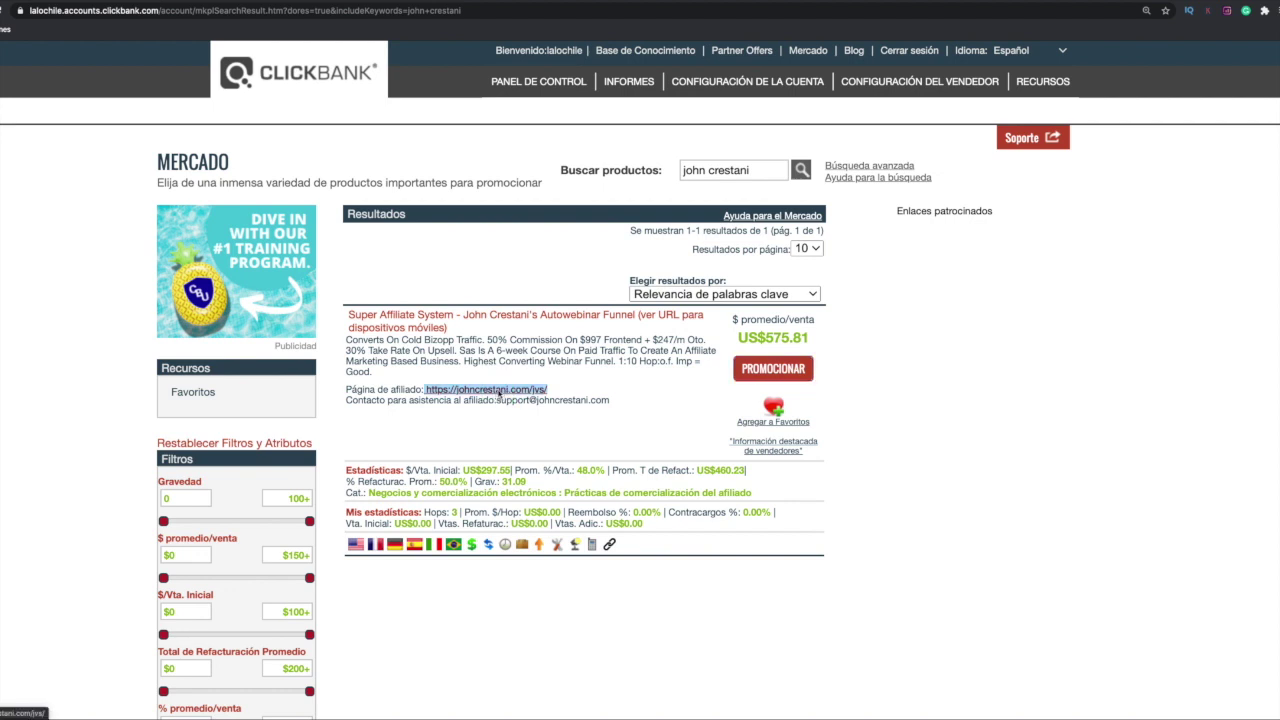
right_click(498, 394)
click(520, 398)
right_click(519, 394)
click(600, 396)
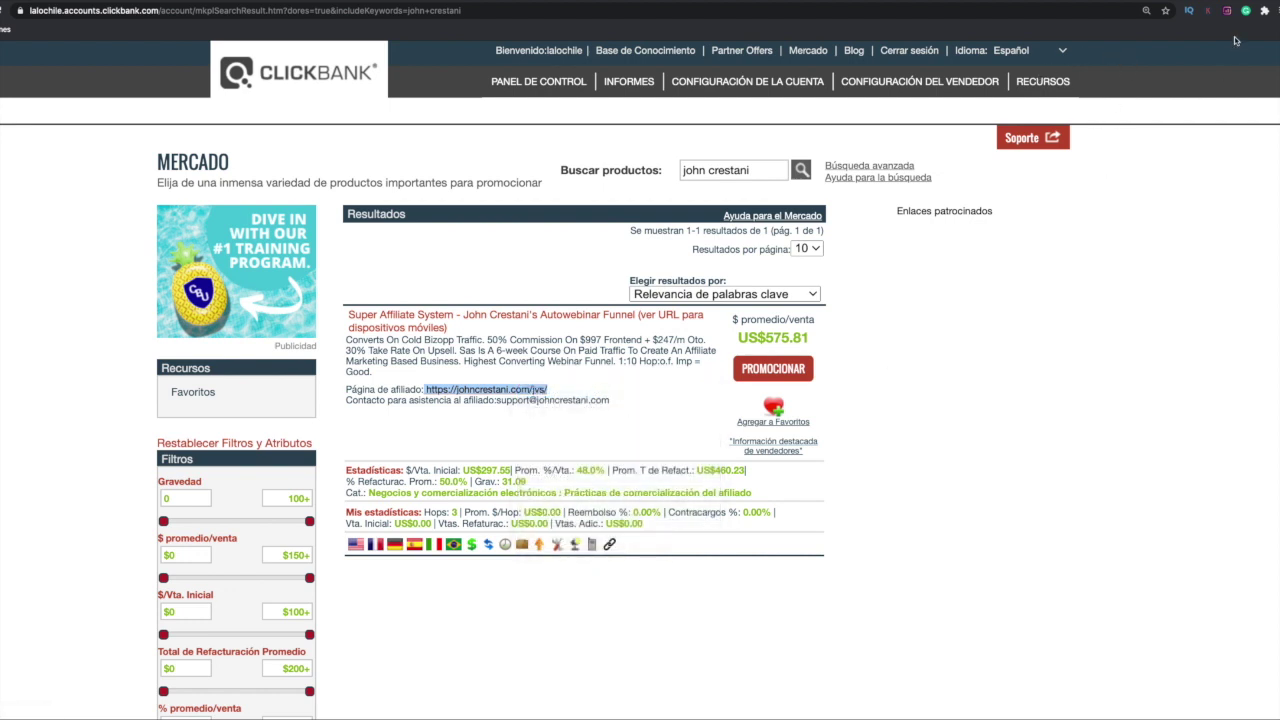
key(ctrl+Tab)
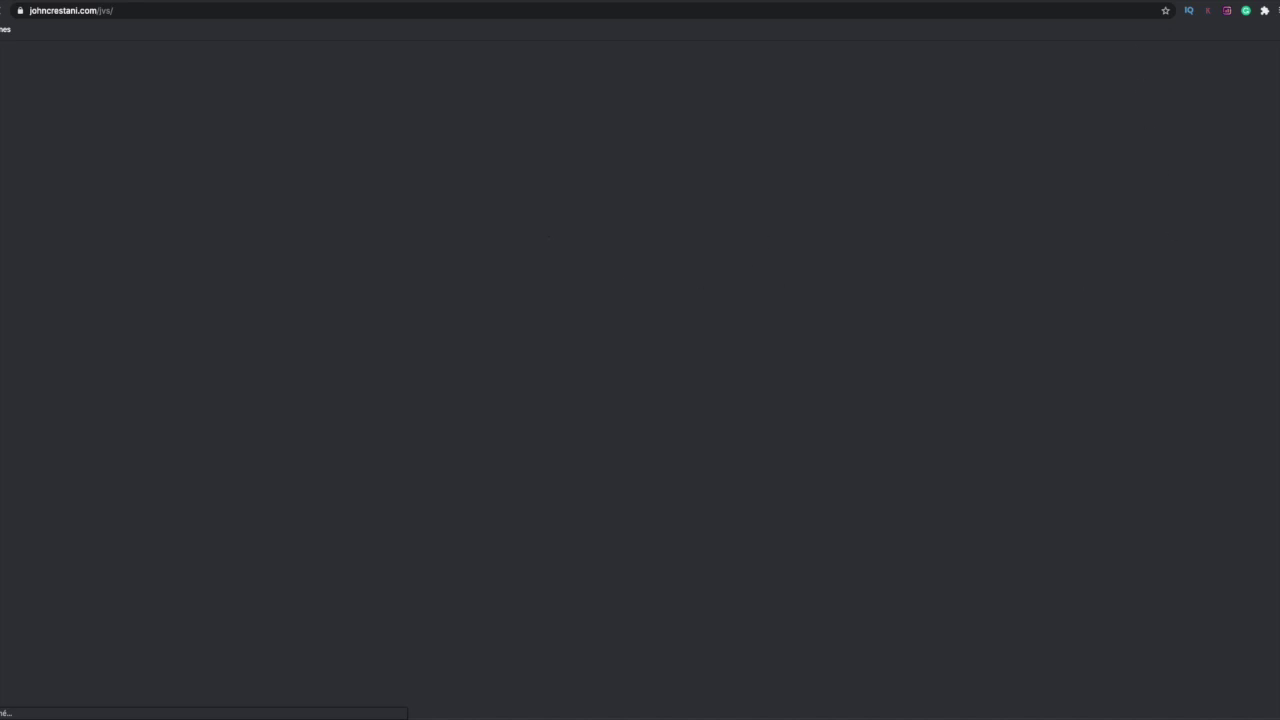
key(ctrl+w)
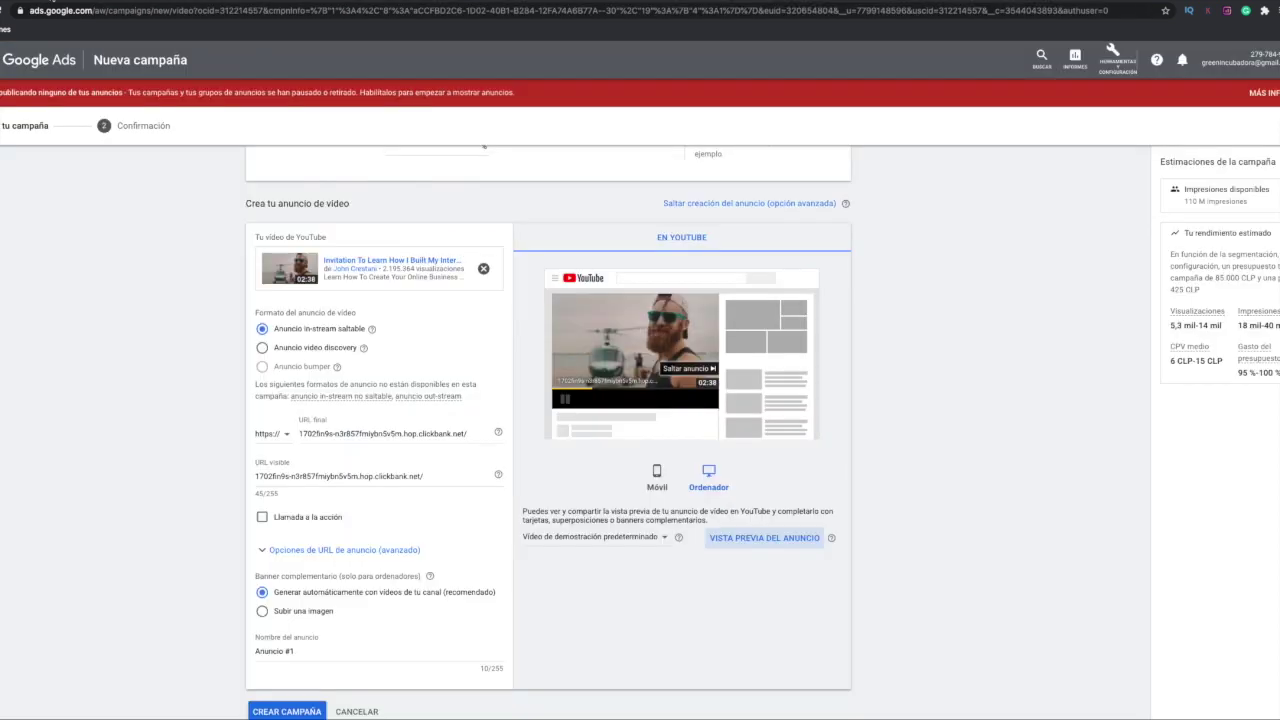
click(52, 3)
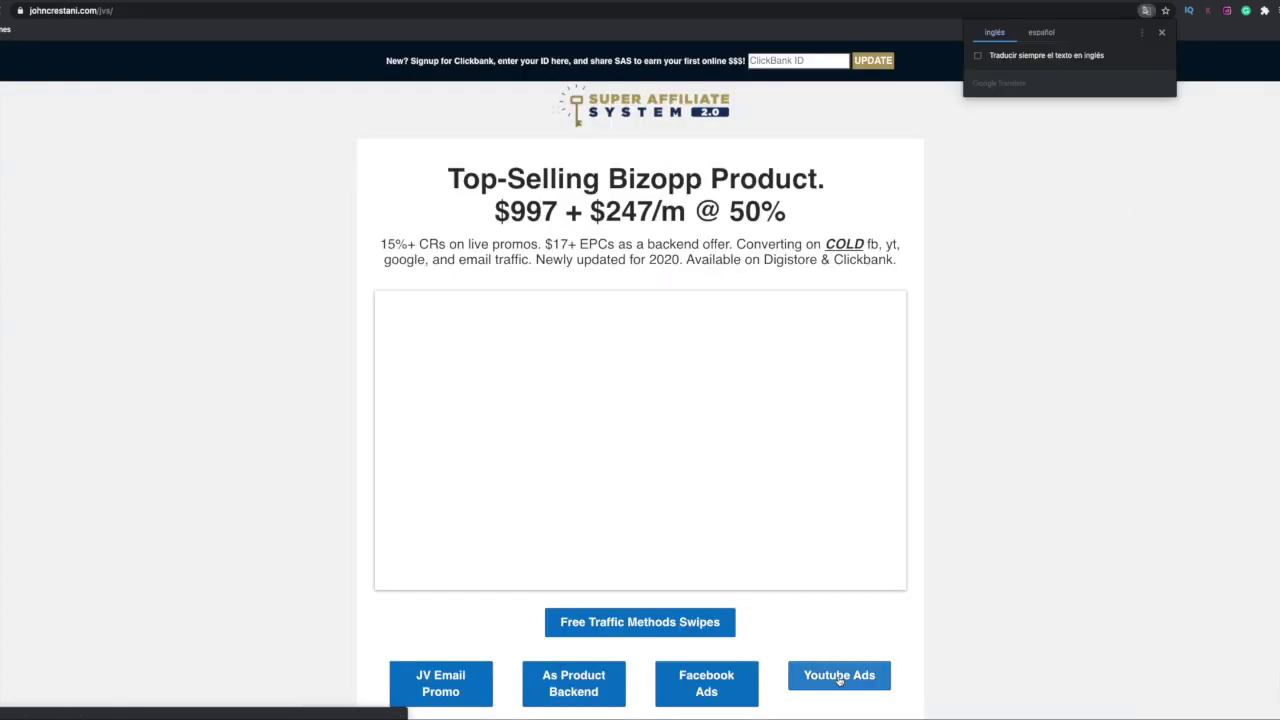
- Review the affiliate page's YouTube advertising resources, open the 2019 SAS Video Ads folder, and go back to the Google Ads campaign
scroll(840, 680, down, 15)
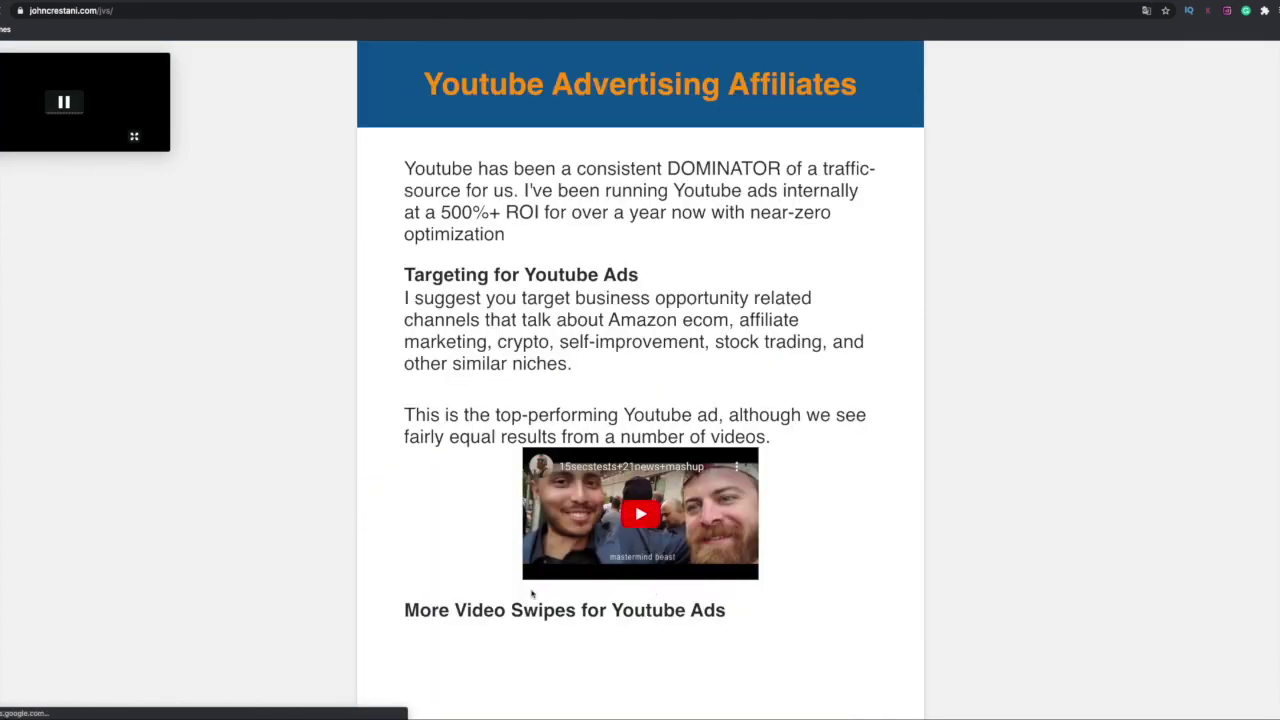
scroll(551, 634, down, 3)
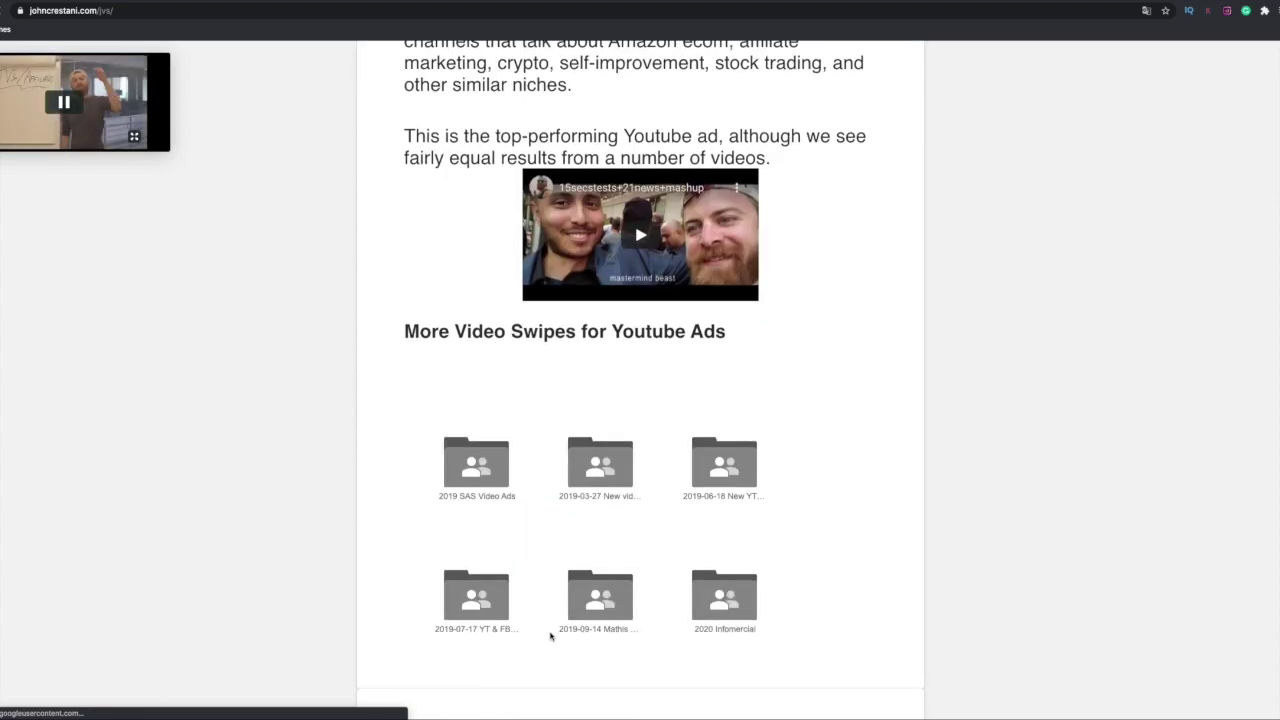
click(479, 470)
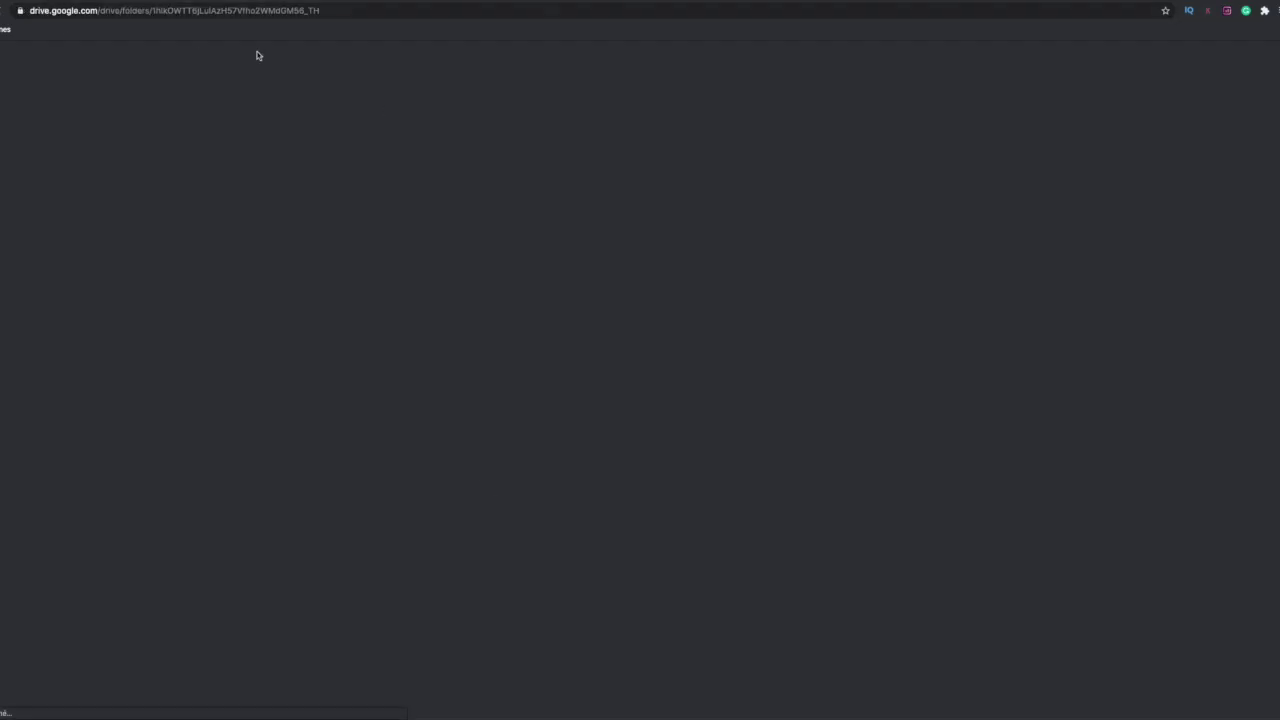
key(super+w)
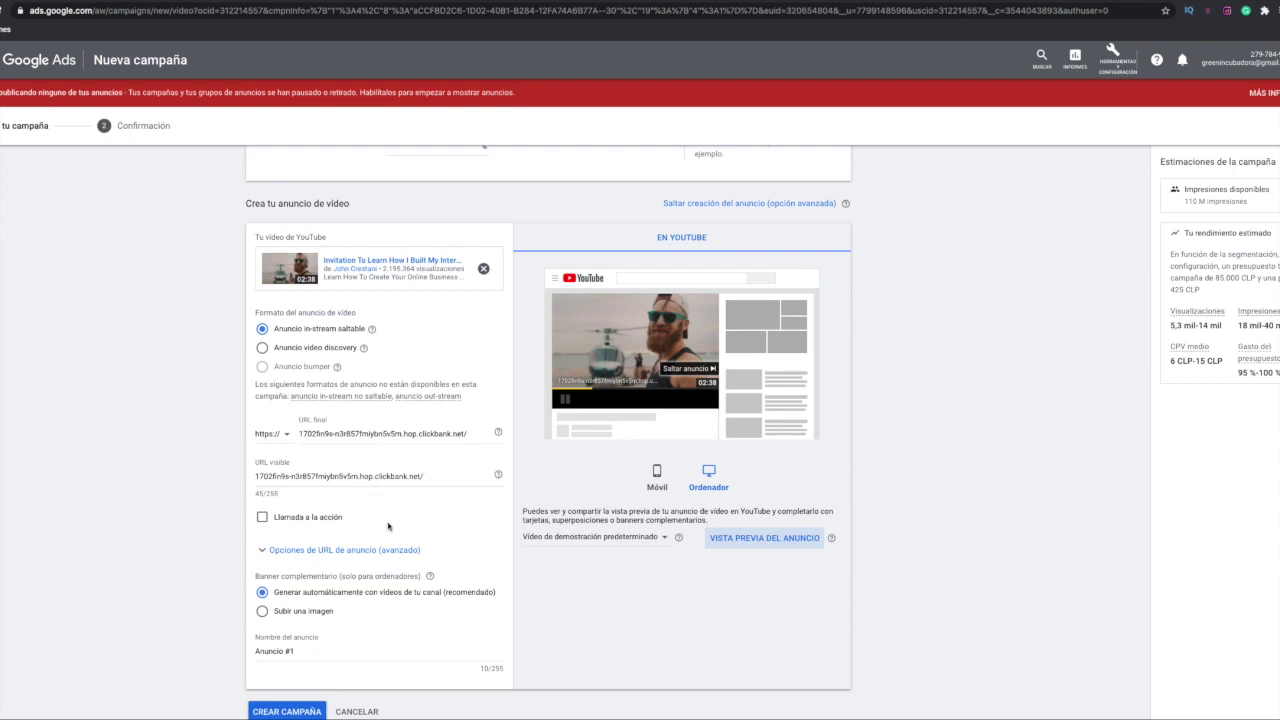
- Enable the ad's call to action and enter CLICK as its text
click(263, 517)
click(349, 549)
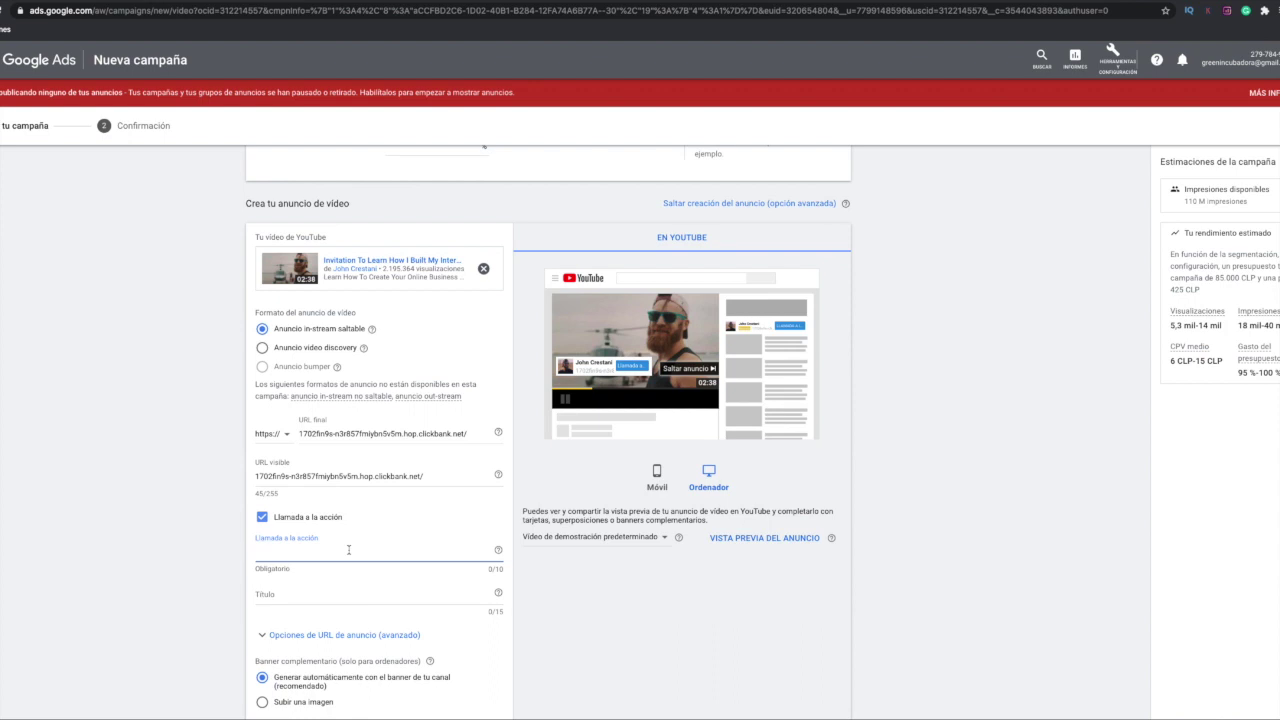
text(CLICK)
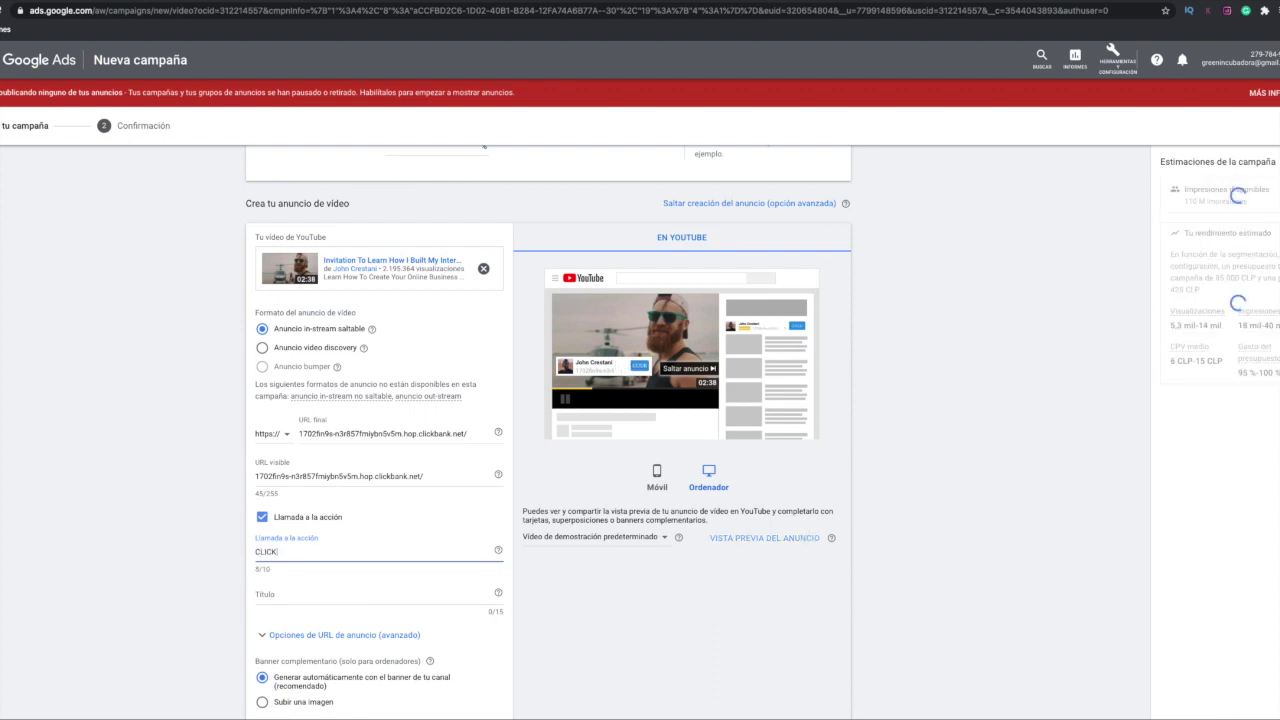
- Complete the call-to-action text as CLICK ACA and switch the ad preview to the mobile version
text( ACA)
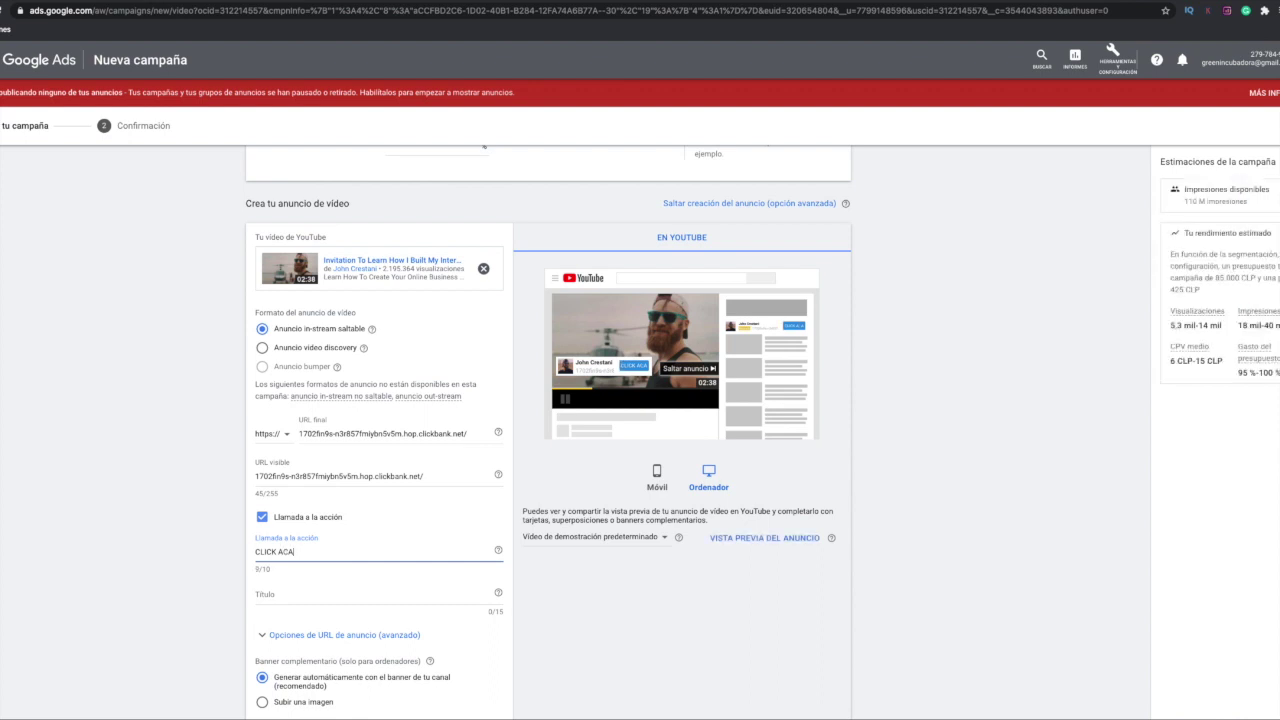
click(657, 476)
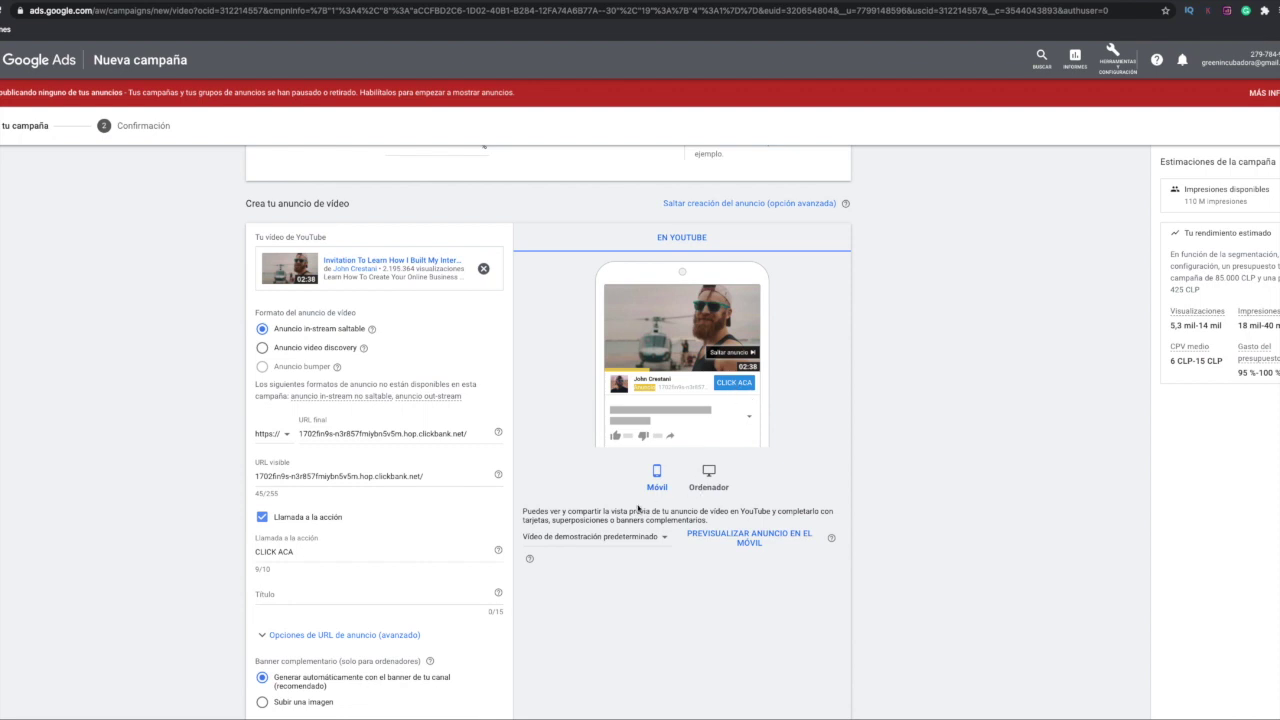
- Try PINCHA ACA as the call-to-action text and revert the wording to CLICK ACA
click(309, 552)
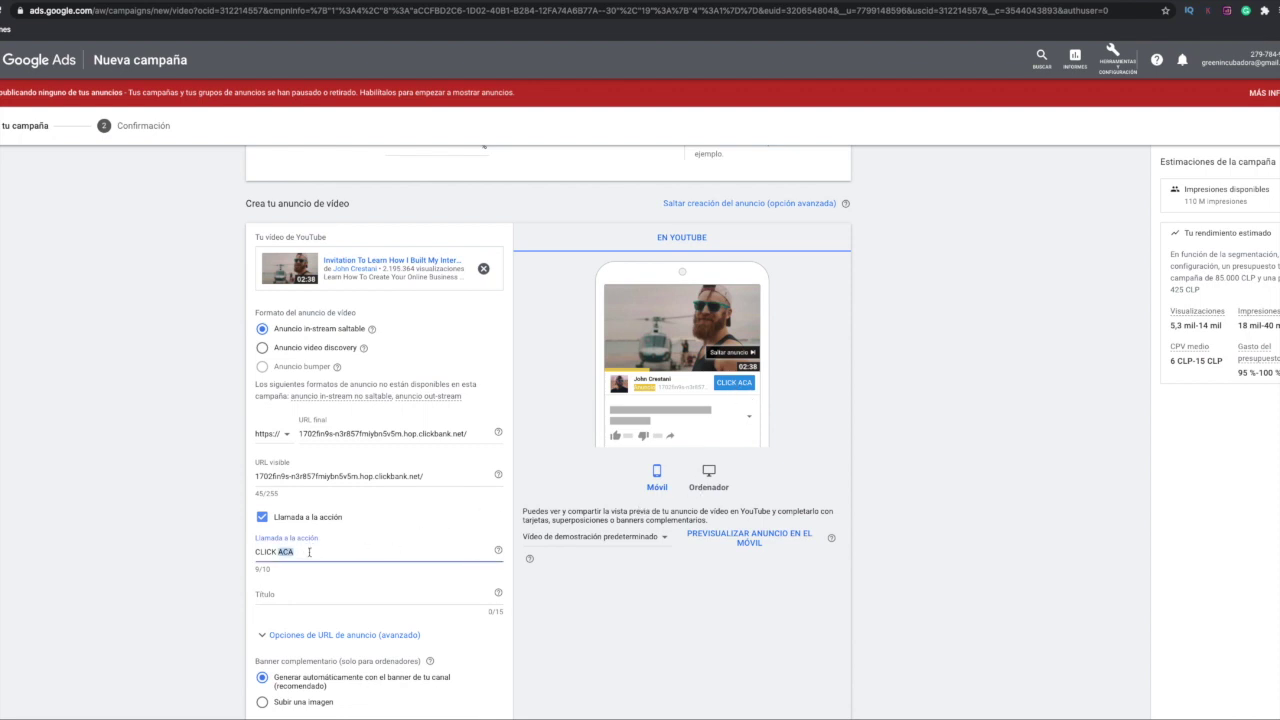
drag(276, 551, 253, 552)
text(PINCHA)
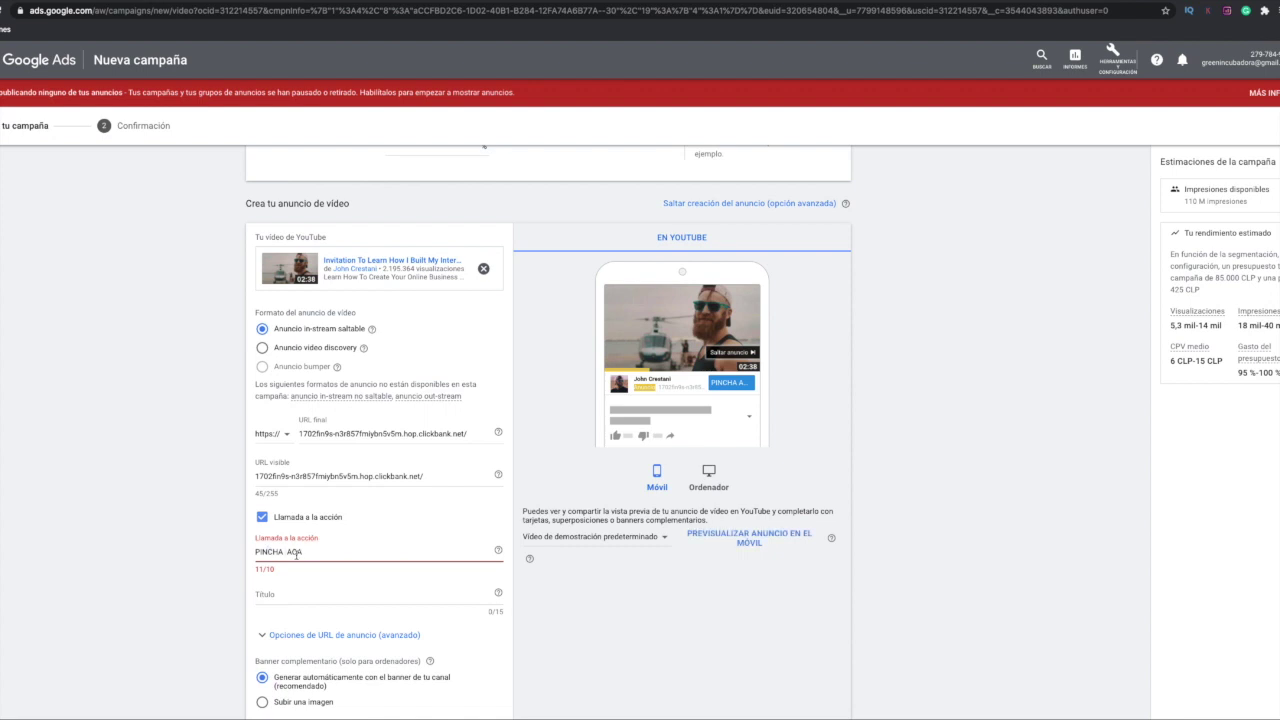
click(287, 552)
key(BackSpace)
key(BackSpace)
key(BackSpace)
key(BackSpace)
key(BackSpace)
key(BackSpace)
text(CLICK)
- Try a title starting with APRENDE COMO GANAR for the ad and clear it again
click(308, 596)
text(APRENDE COMO)
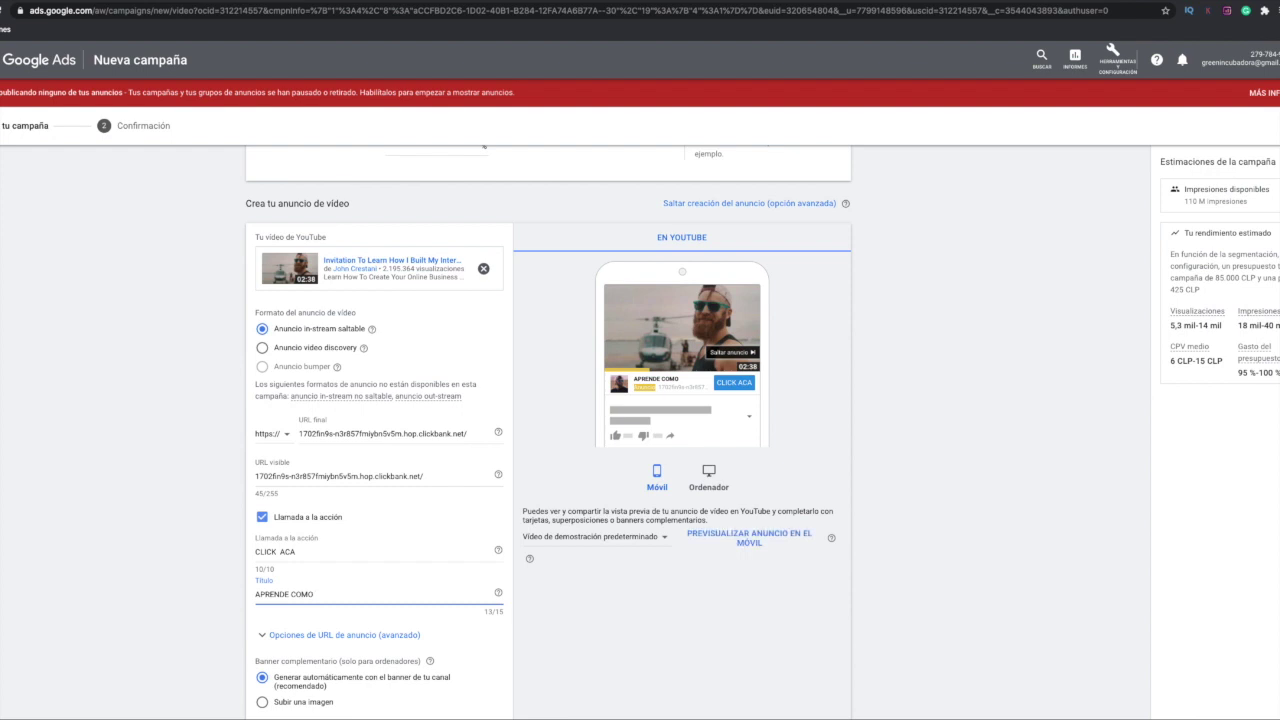
text(GANAR )
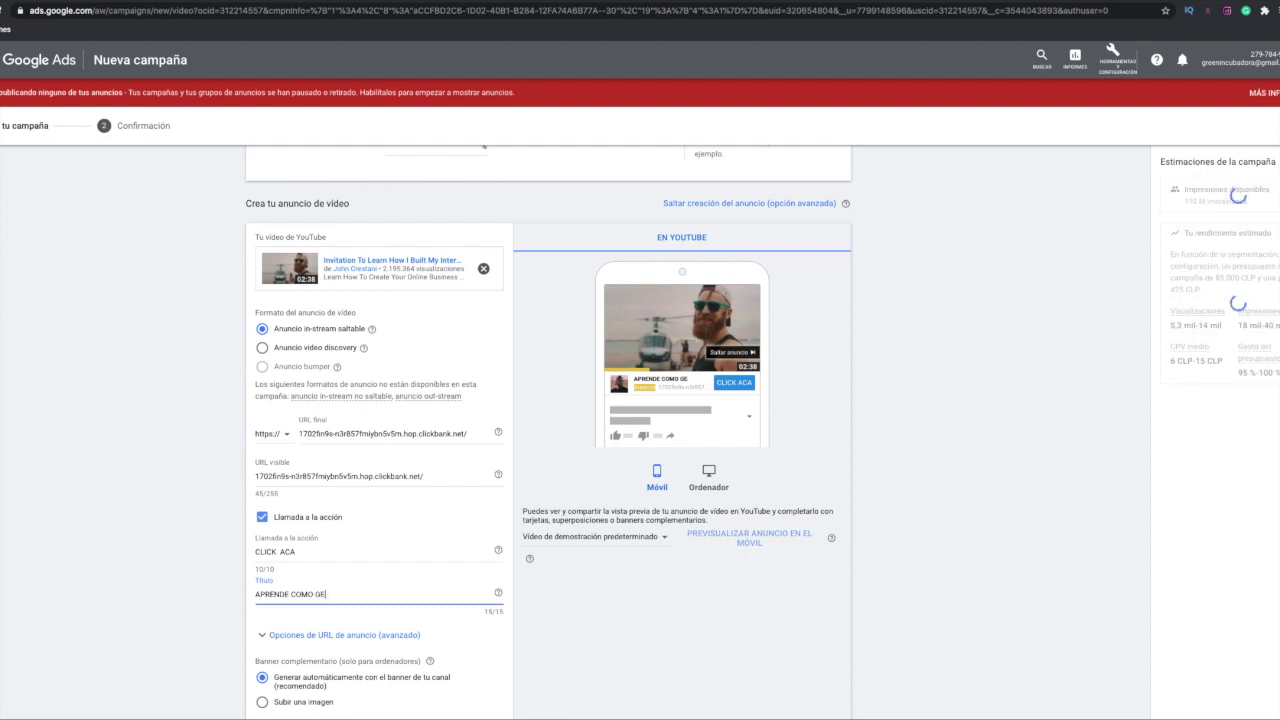
text(D)
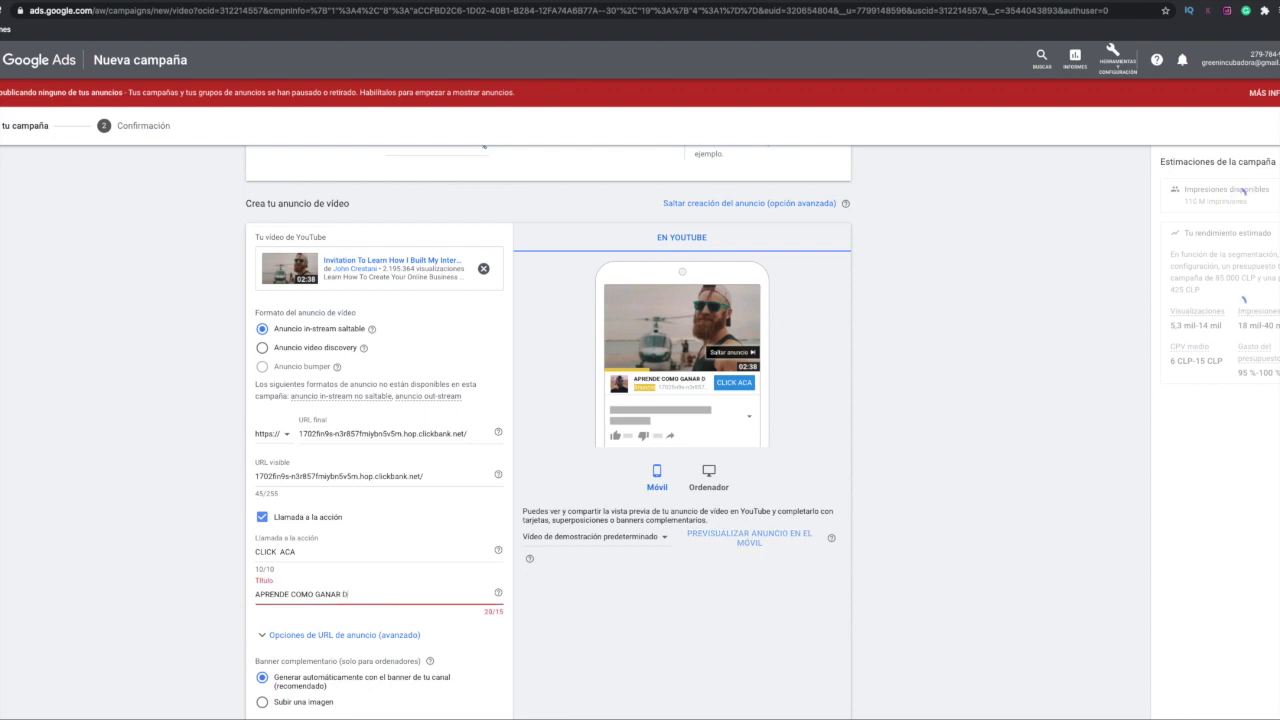
key(BackSpace)
key(BackSpace)
key(BackSpace)
key(BackSpace)
key(BackSpace)
key(BackSpace)
key(BackSpace)
key(BackSpace)
key(BackSpace)
key(BackSpace)
key(BackSpace)
key(BackSpace)
key(BackSpace)
key(BackSpace)
key(BackSpace)
key(BackSpace)
key(BackSpace)
key(BackSpace)
key(BackSpace)
key(BackSpace)
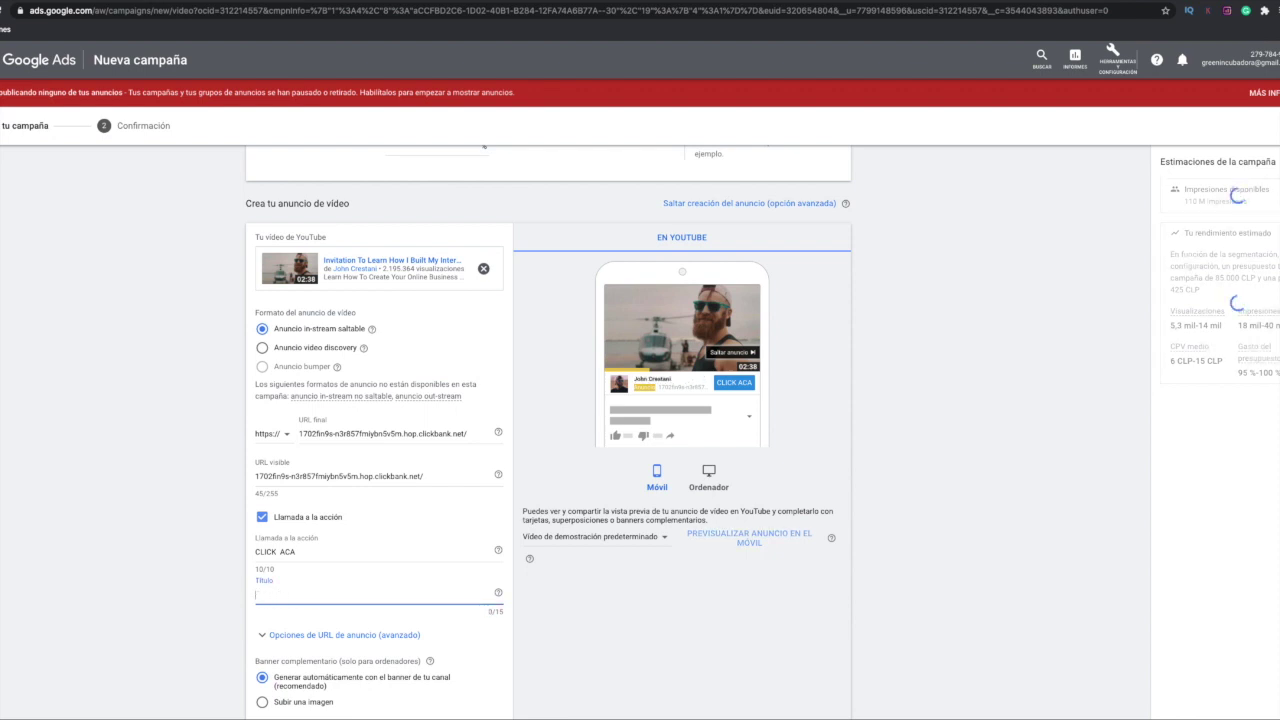
- Try GANA DINERO as the start of the ad's title and clear the text
text(GANA)
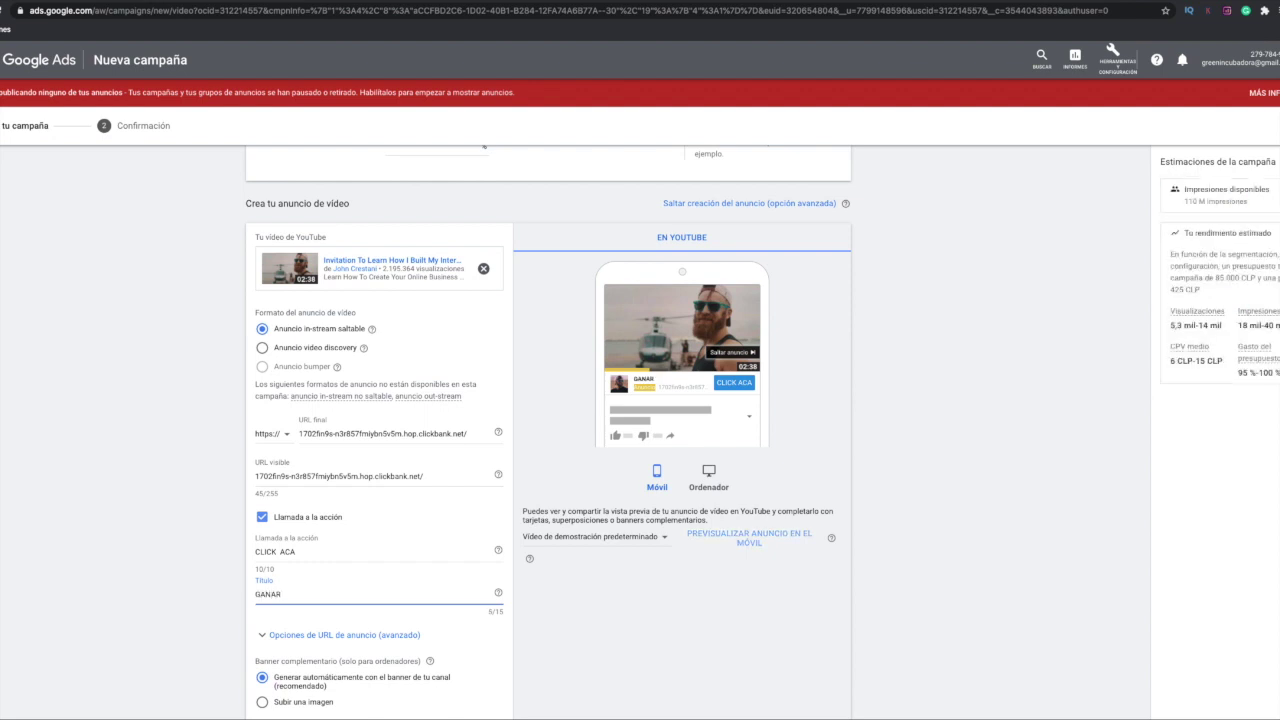
text( DINERO ONLI)
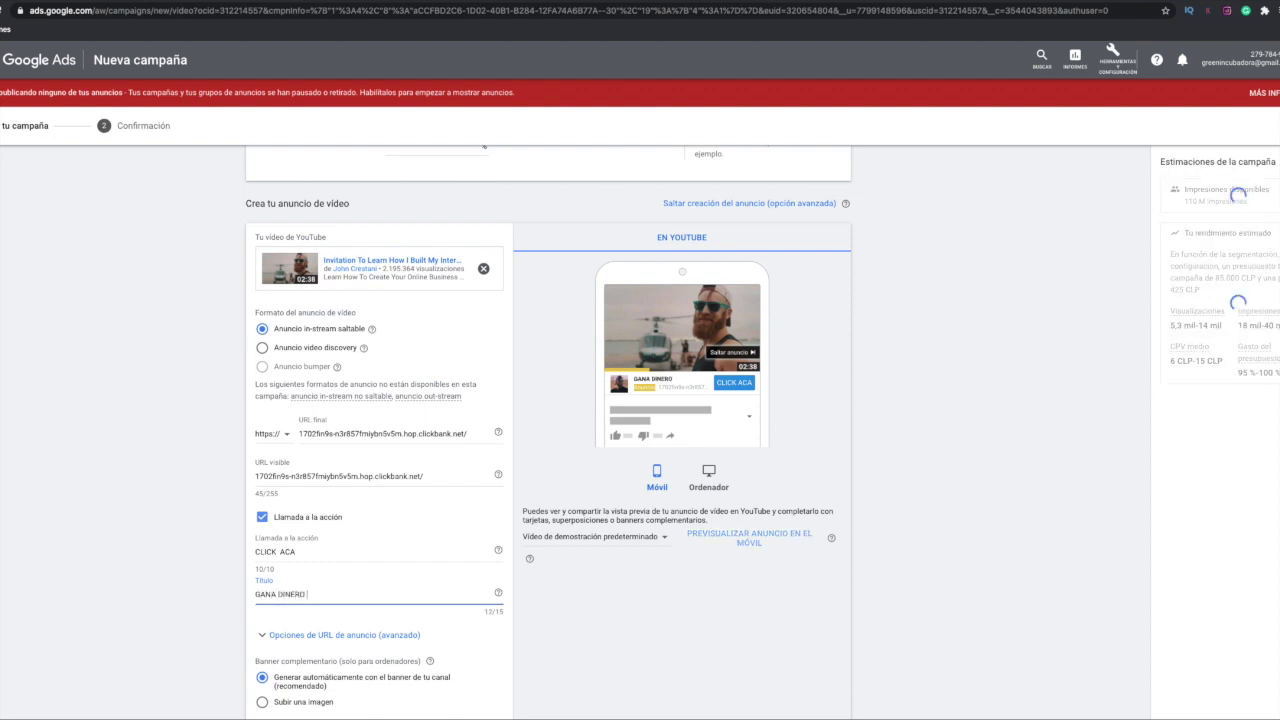
key(BackSpace)
key(BackSpace)
key(BackSpace)
key(BackSpace)
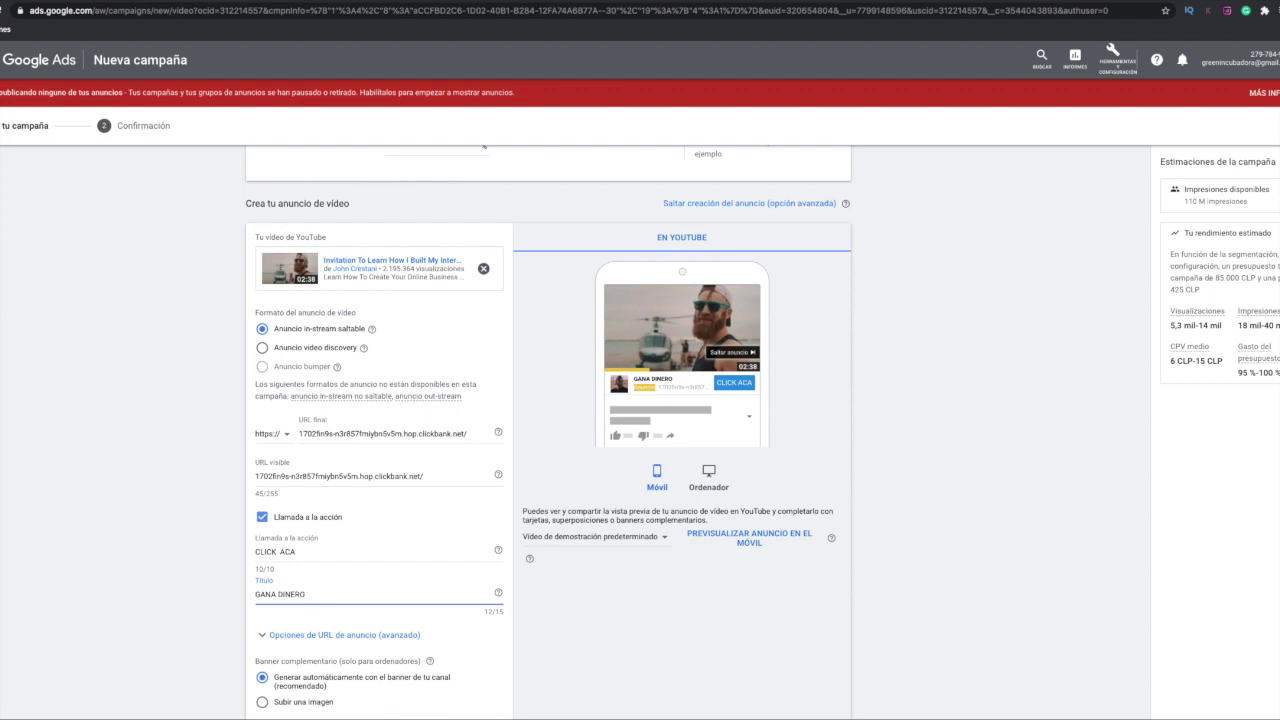
key(BackSpace)
key(BackSpace)
key(BackSpace)
key(BackSpace)
key(BackSpace)
key(BackSpace)
key(BackSpace)
key(BackSpace)
key(BackSpace)
key(BackSpace)
key(BackSpace)
key(BackSpace)
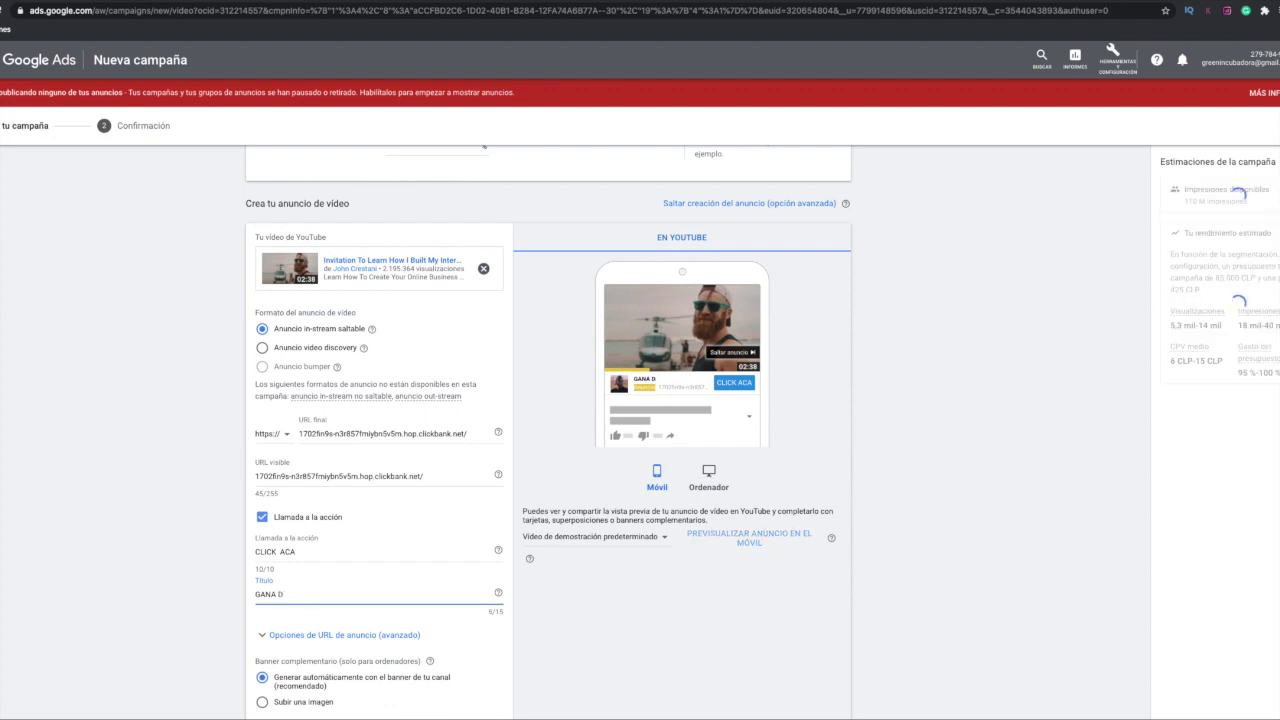
- Set the ad's title to DINERO ONLINE and check the advanced ad URL options without changing them
text(DiNERO ONLINE)
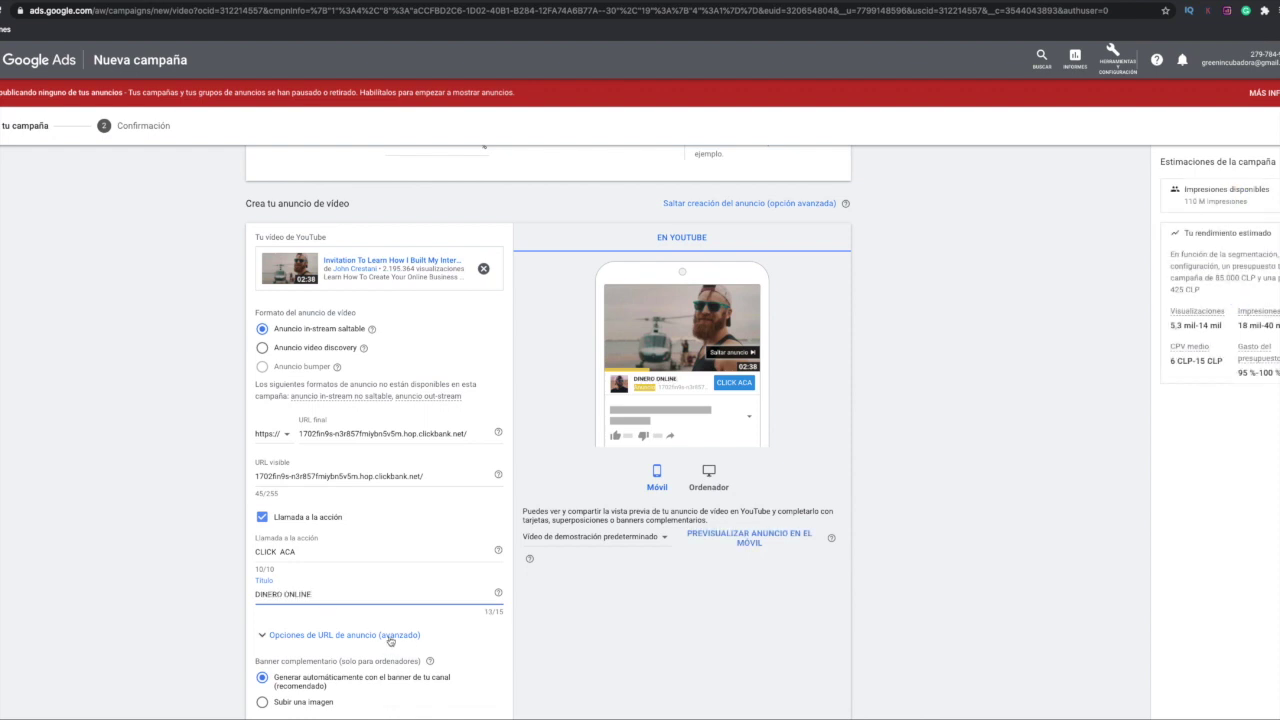
scroll(385, 625, down, 2)
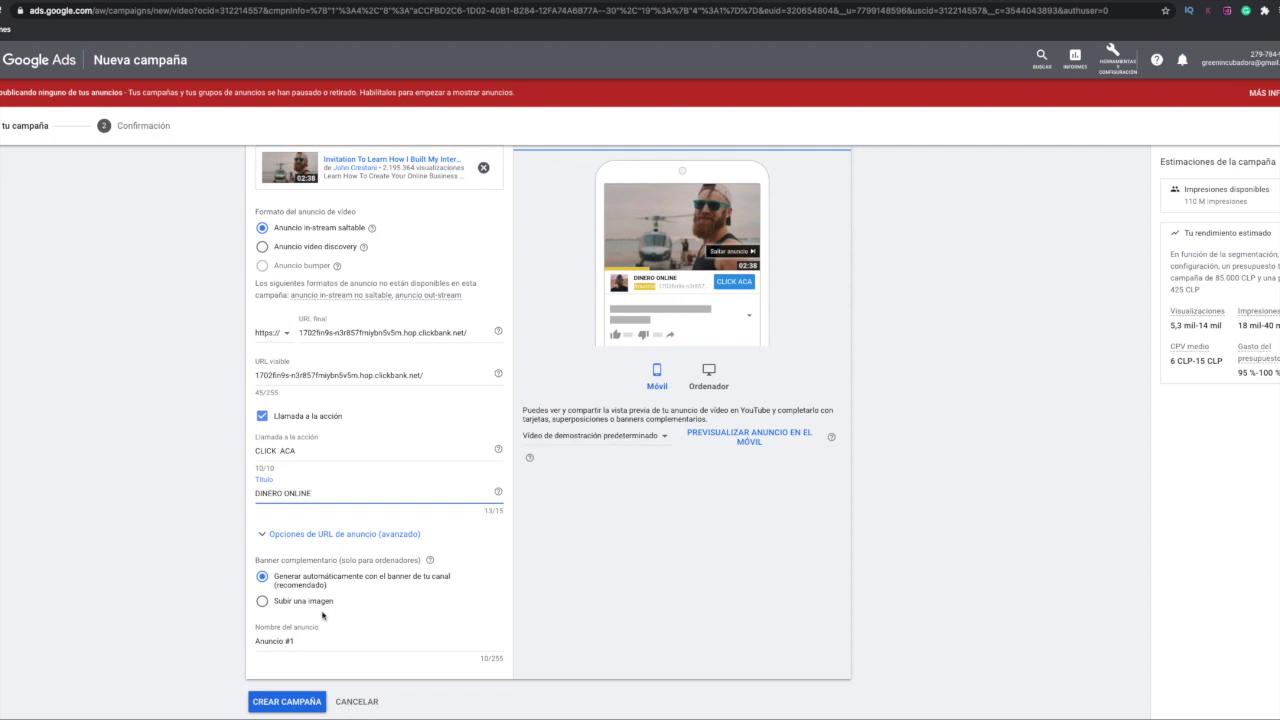
click(263, 539)
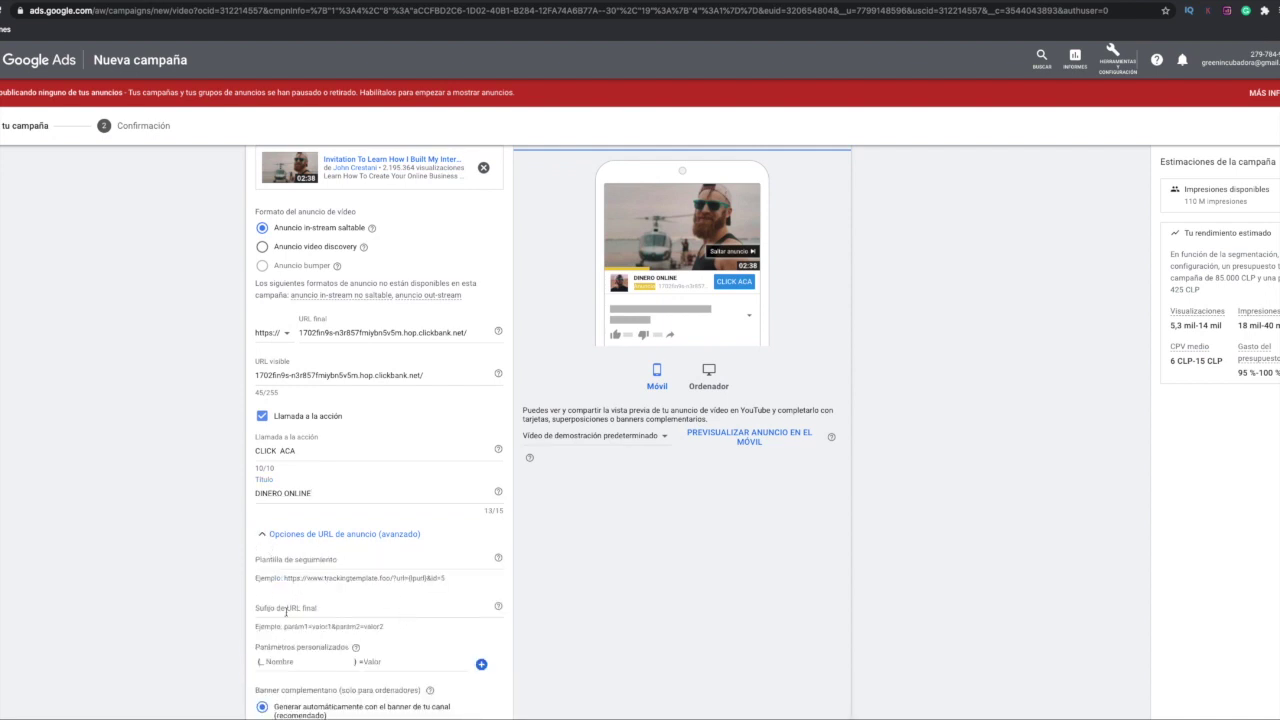
click(263, 534)
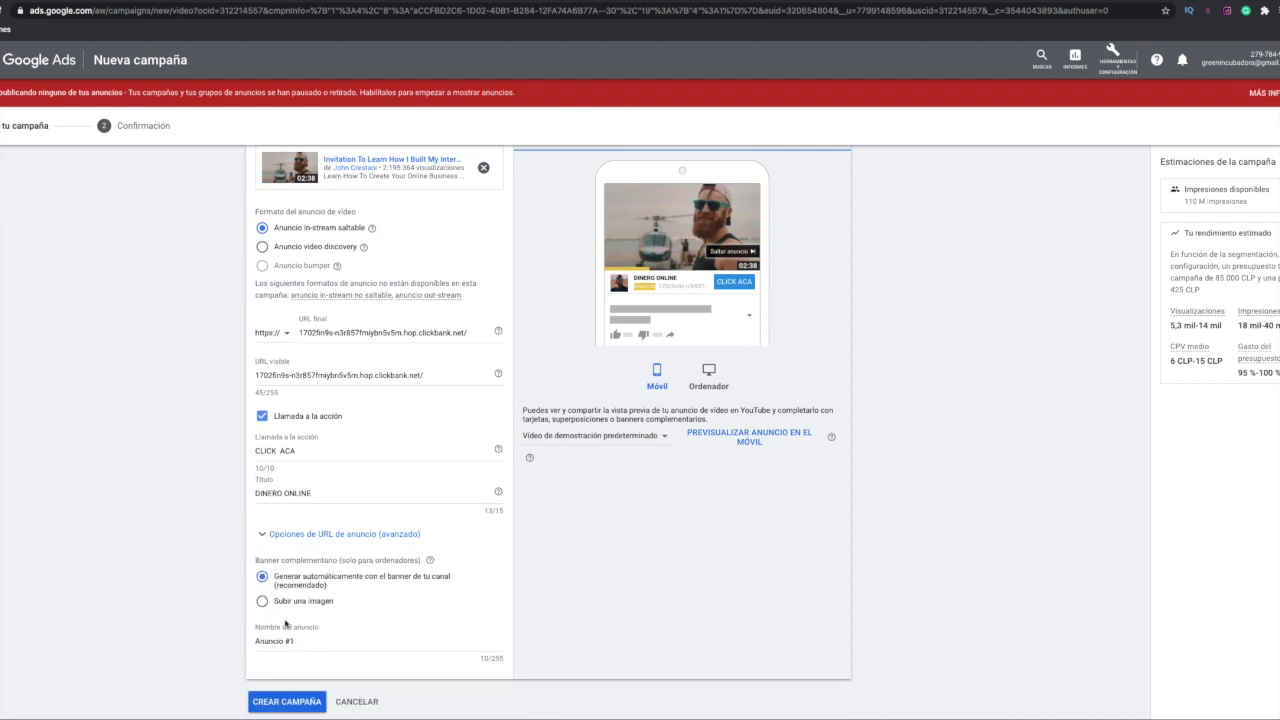
- Set the ad's companion banner to an uploaded image instead of the automatically generated channel banner
click(263, 602)
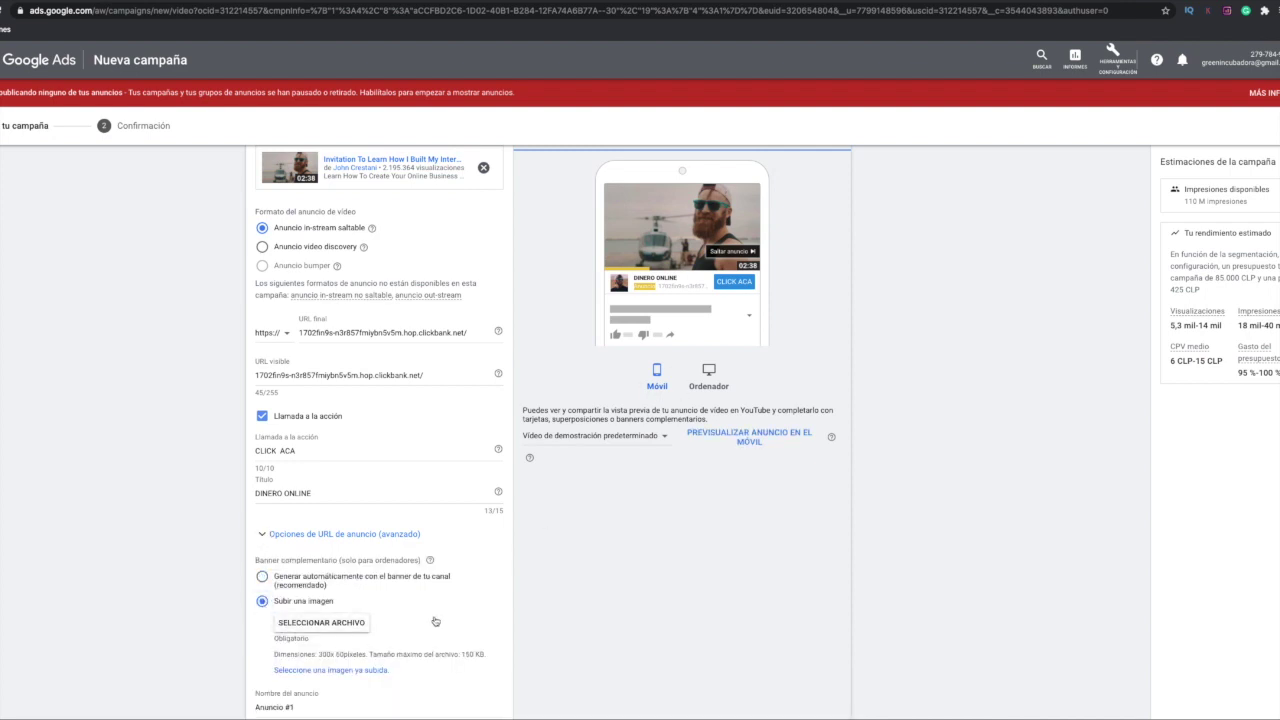
scroll(331, 684, down, 1)
scroll(331, 684, down, 1)
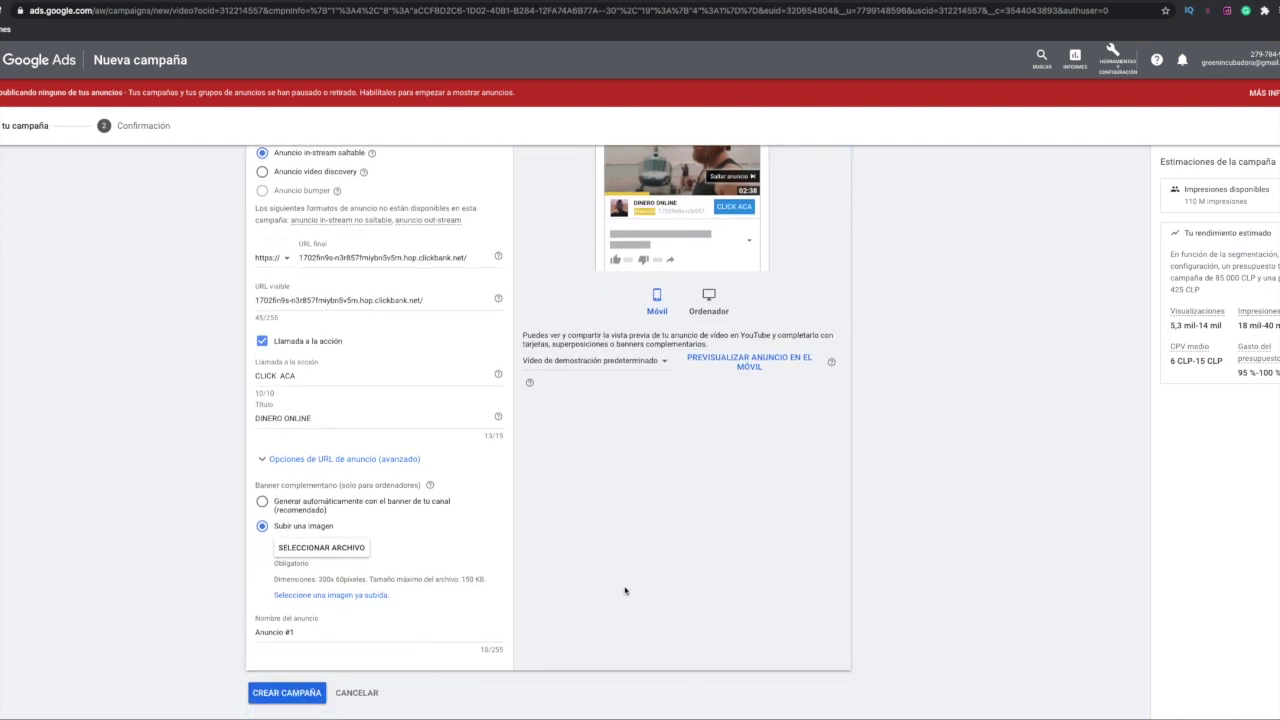
scroll(626, 591, up, 4)
scroll(586, 660, down, 5)
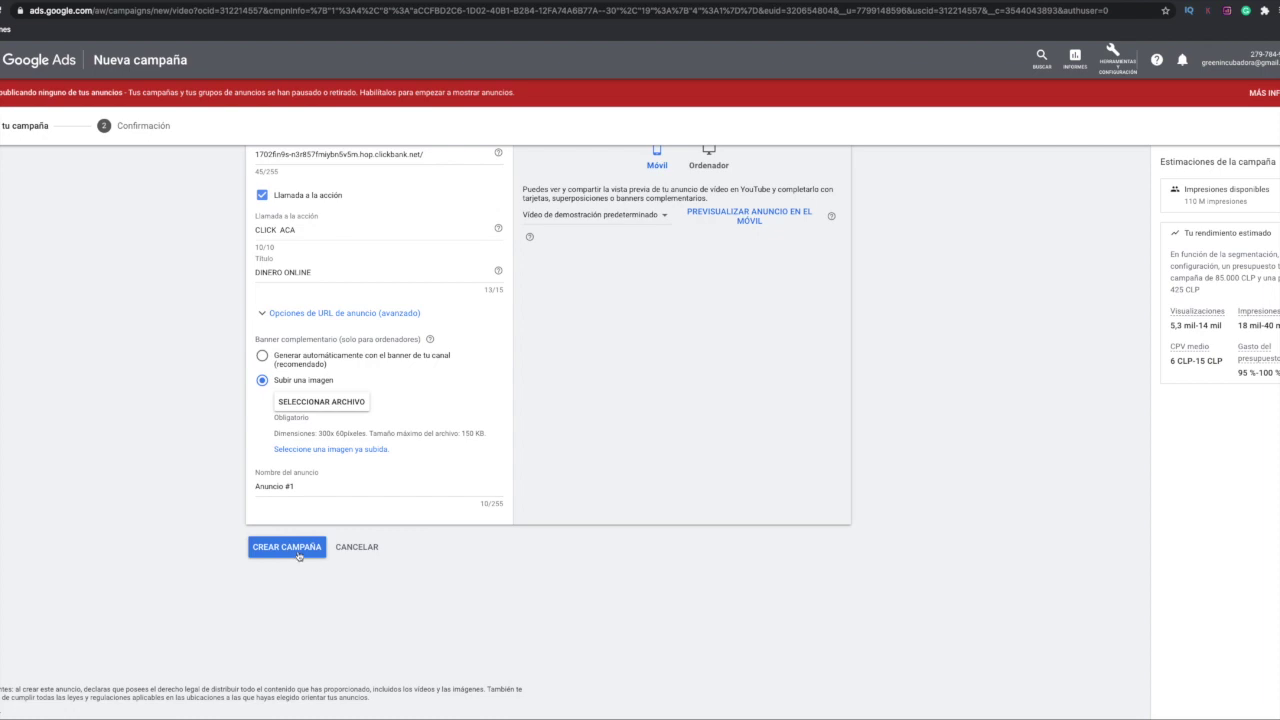
click(306, 549)
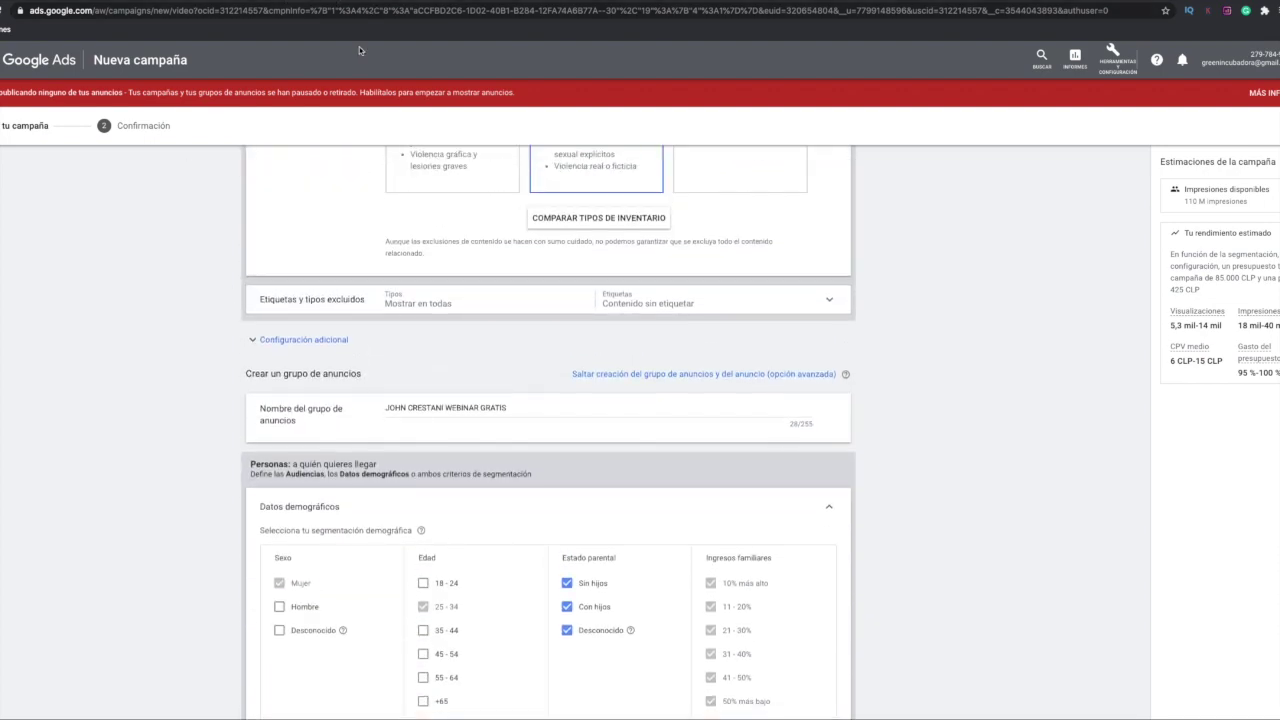
- Open the Calculator over the campaign settings, divide 6 by 850, clear the result, and close the Calculator
scroll(378, 252, up, 3)
scroll(378, 252, up, 10)
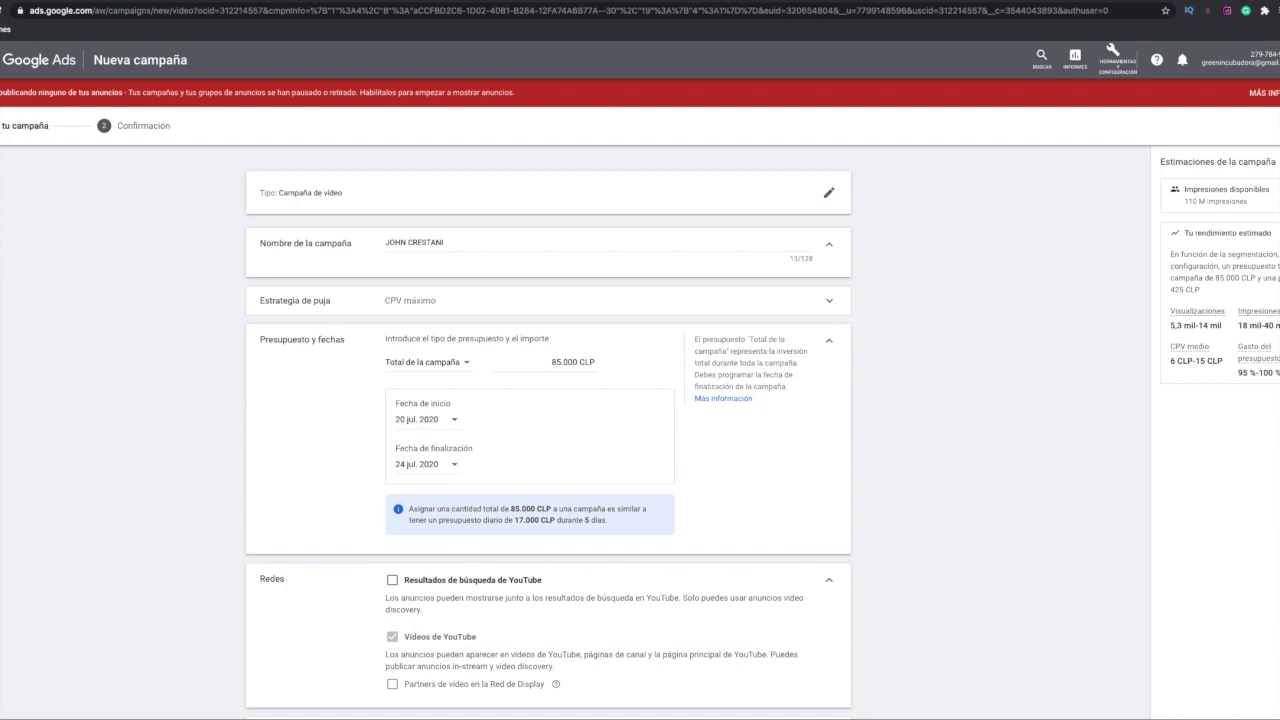
key(F4)
click(541, 476)
scroll(638, 594, down, 3)
scroll(637, 594, down, 8)
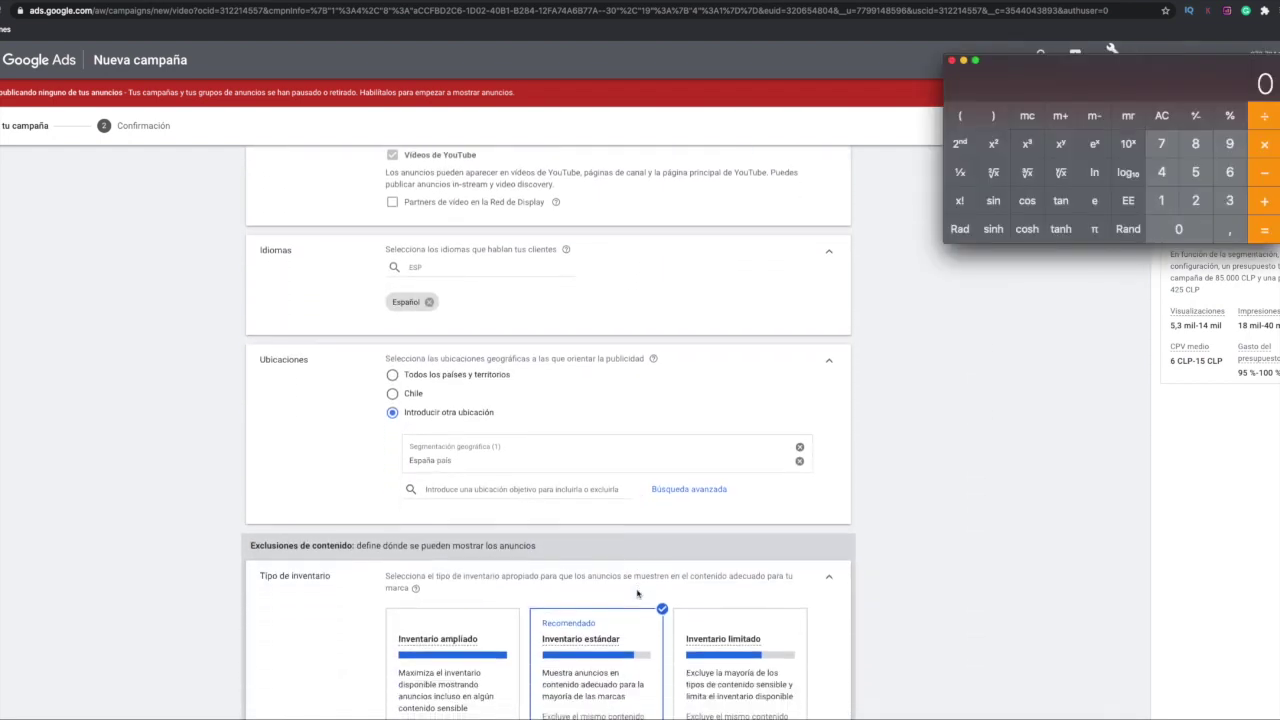
click(1165, 116)
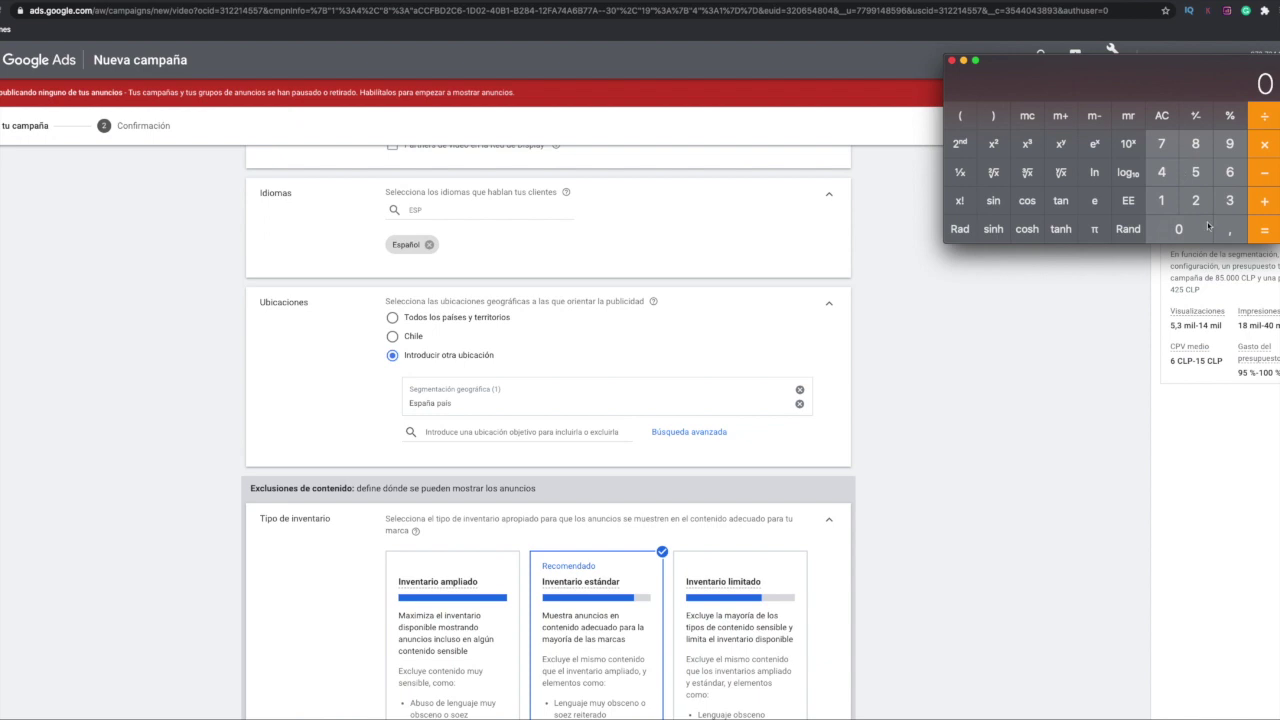
click(1229, 172)
click(1195, 144)
click(1195, 172)
click(1180, 229)
click(1262, 232)
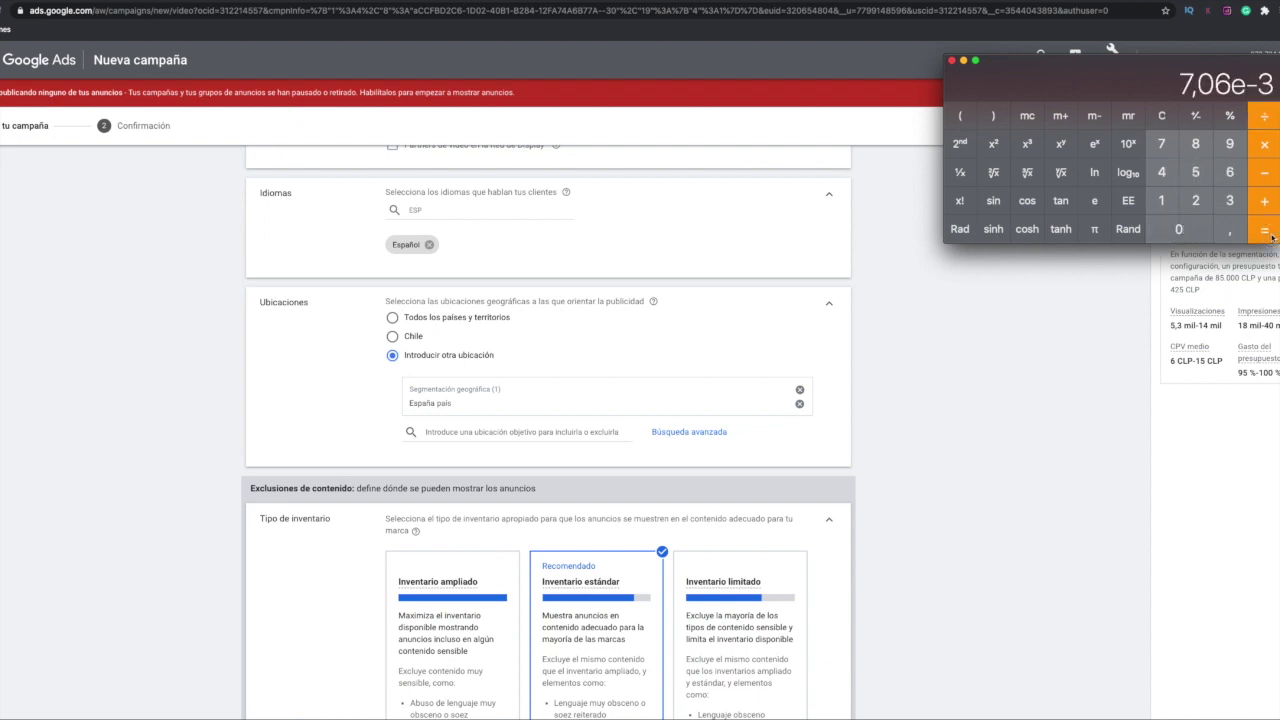
click(1163, 117)
click(952, 61)
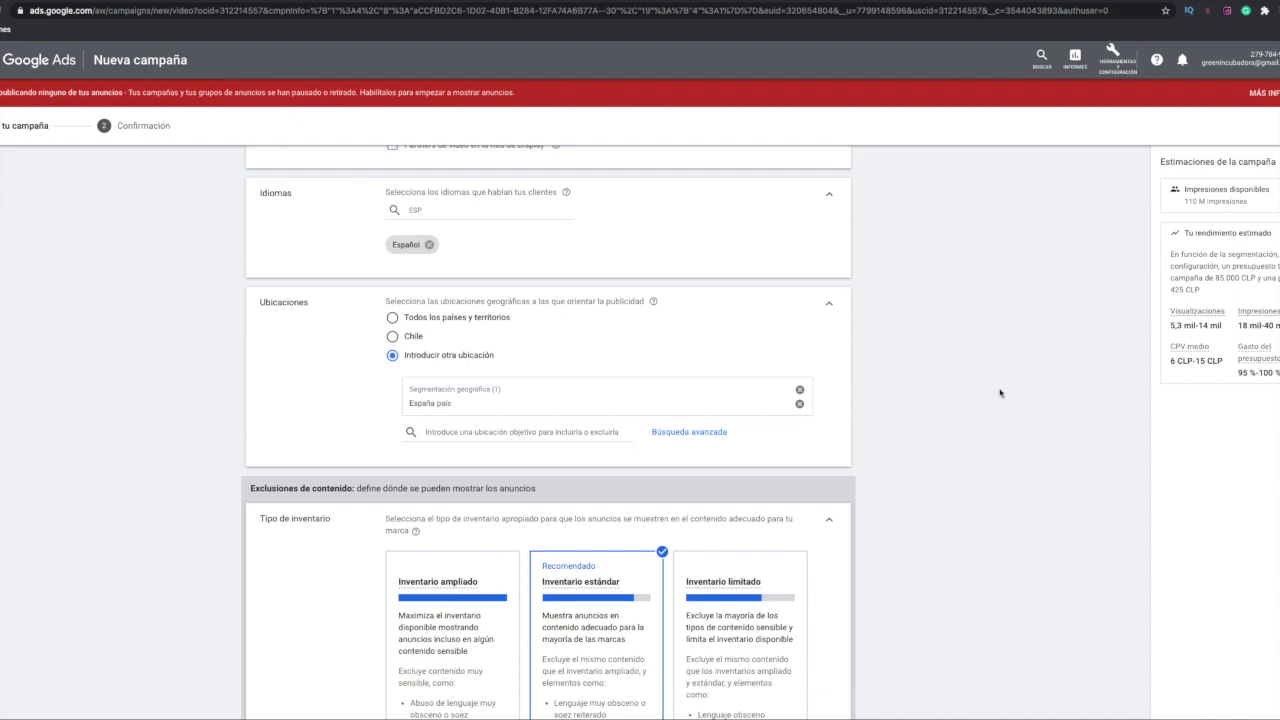
- Review the ad group's demographics and the ad's remaining settings through to the end of the campaign form
scroll(996, 453, down, 20)
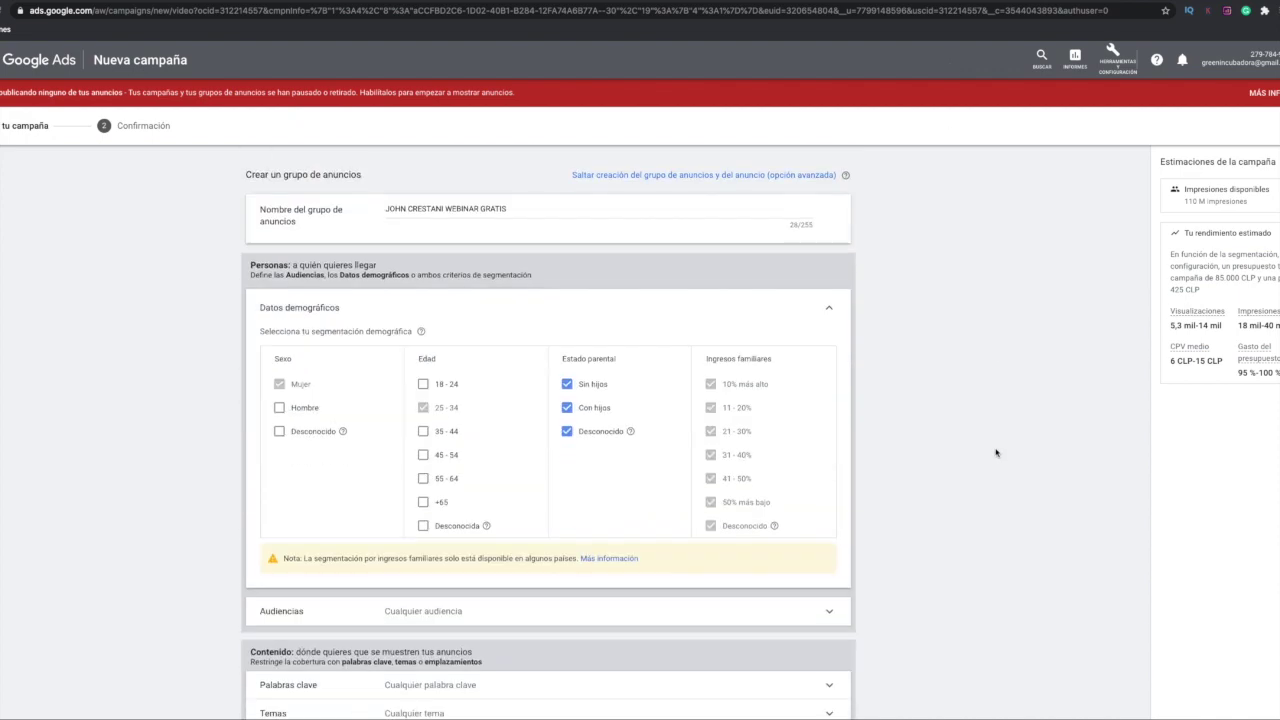
scroll(996, 453, down, 8)
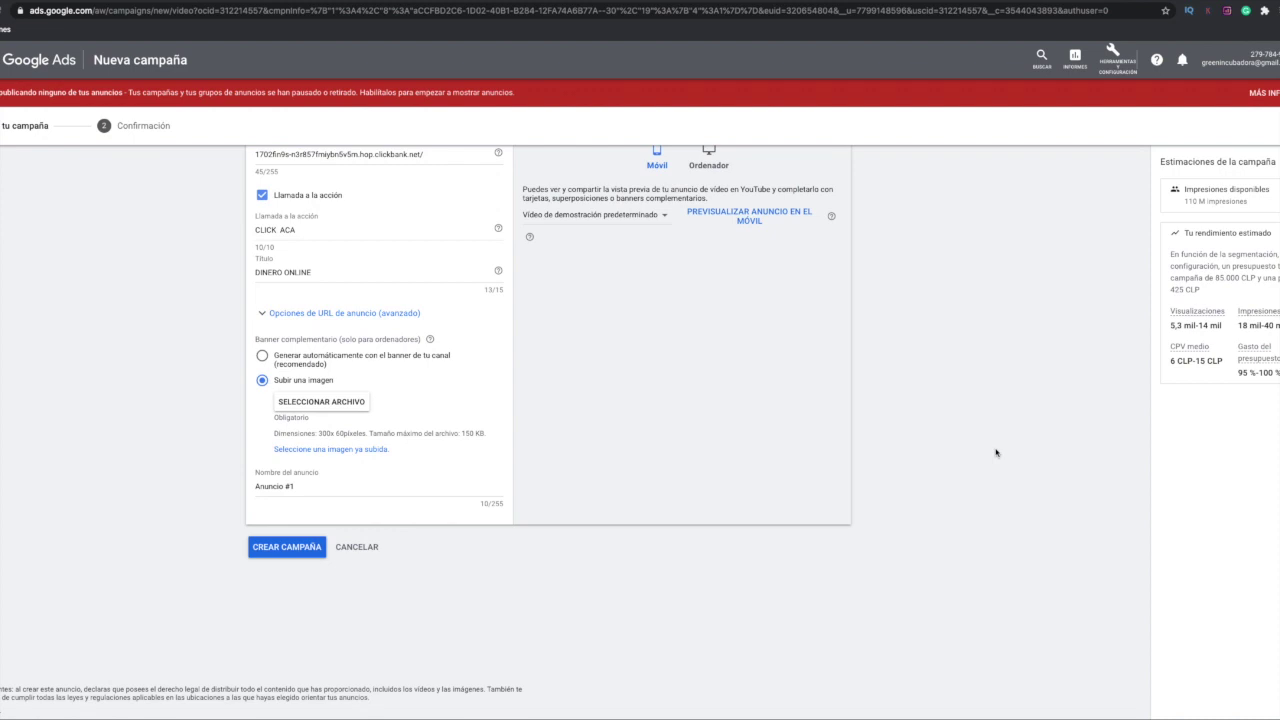
scroll(996, 453, up, 1)
scroll(996, 453, down, 1)
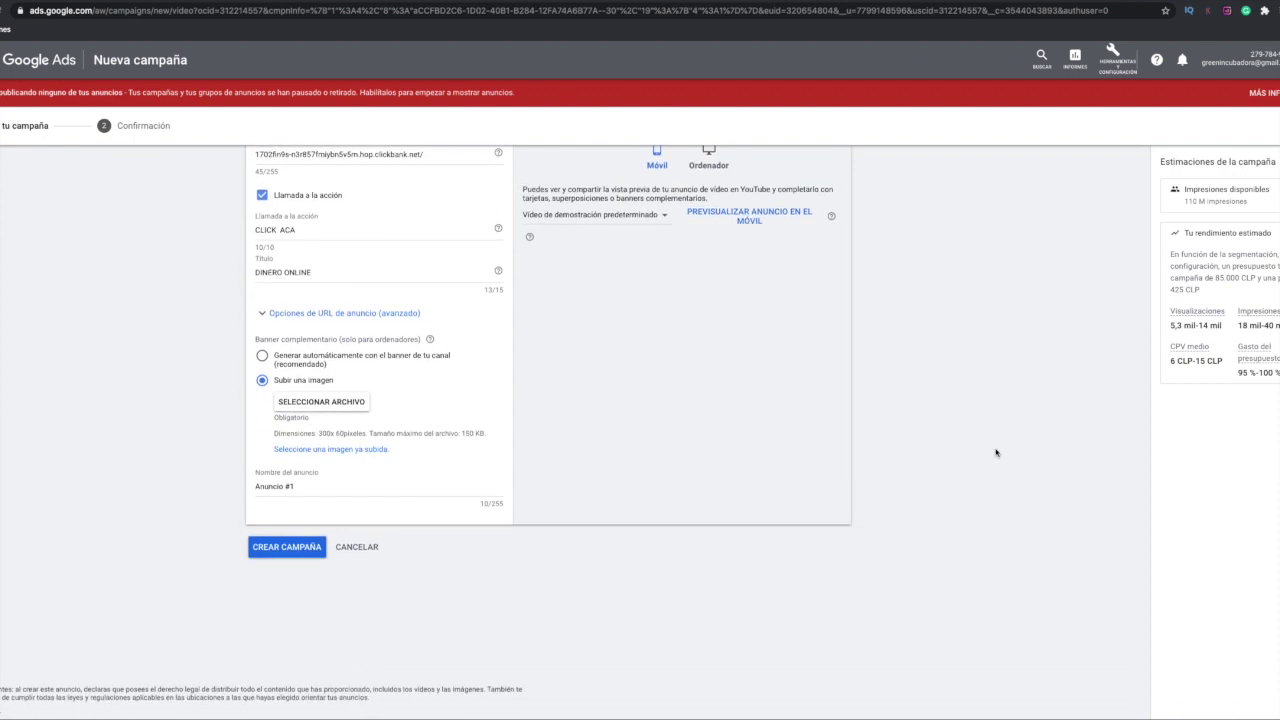